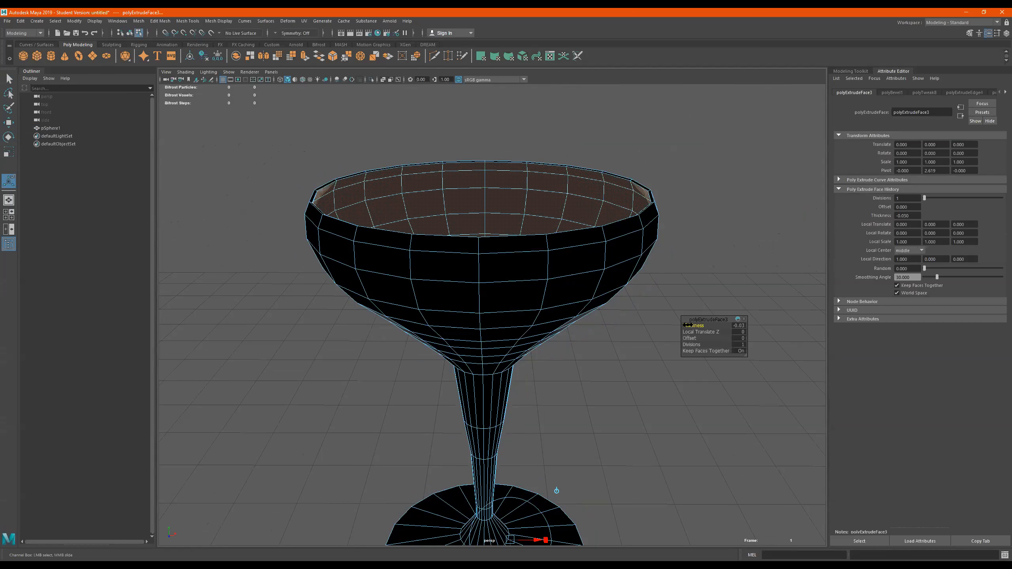
- Leave the Extrude operation and select all faces of the glass mesh
left_click(563, 294)
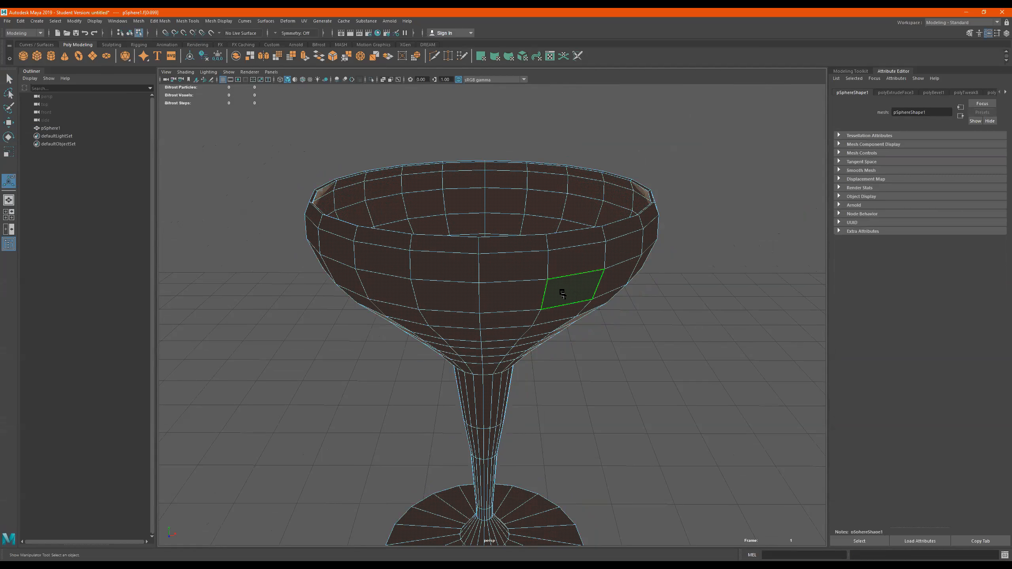
key("ctrl+shift+a")
left_click(56, 21)
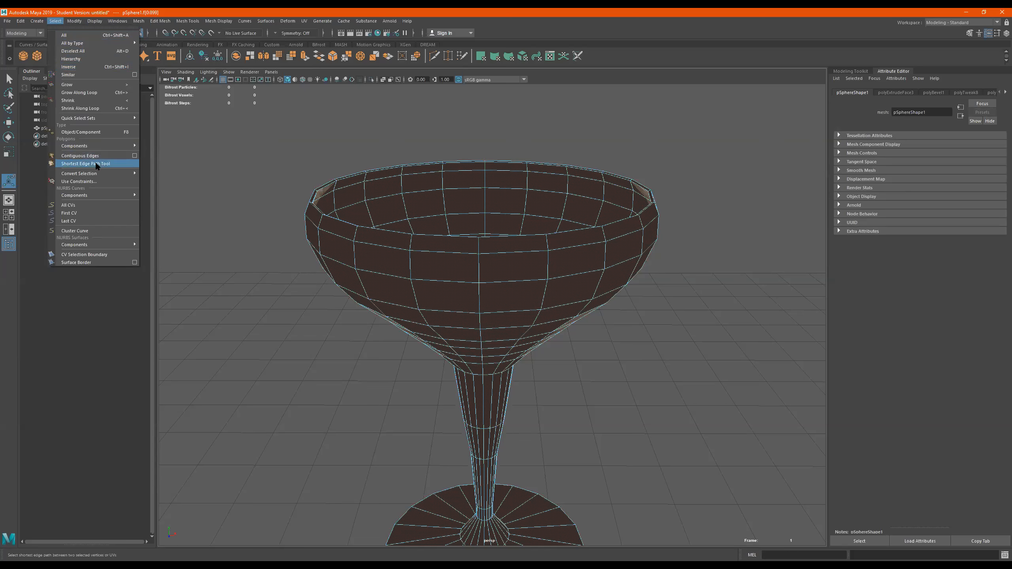
mouse_move(91, 150)
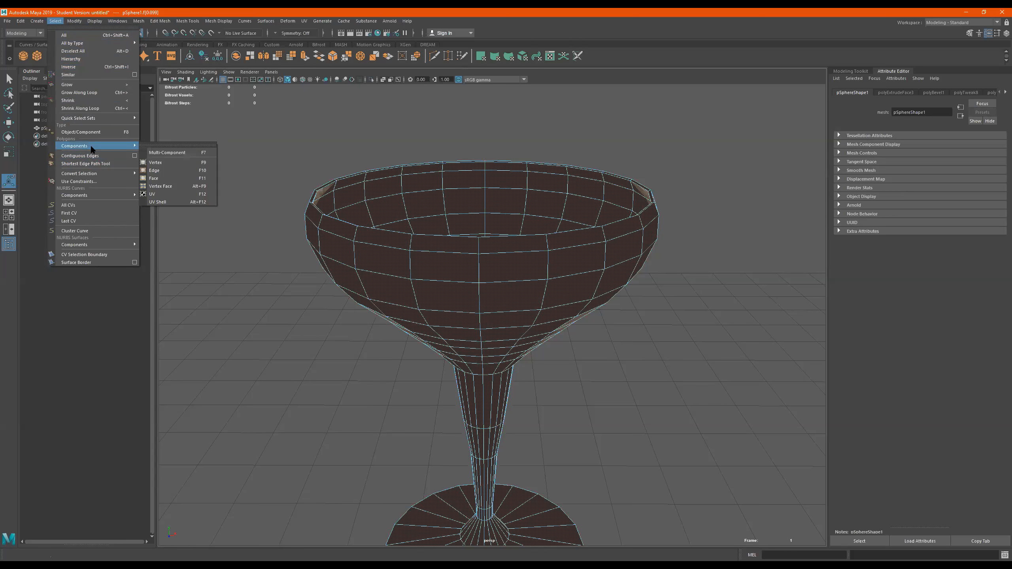
mouse_move(92, 117)
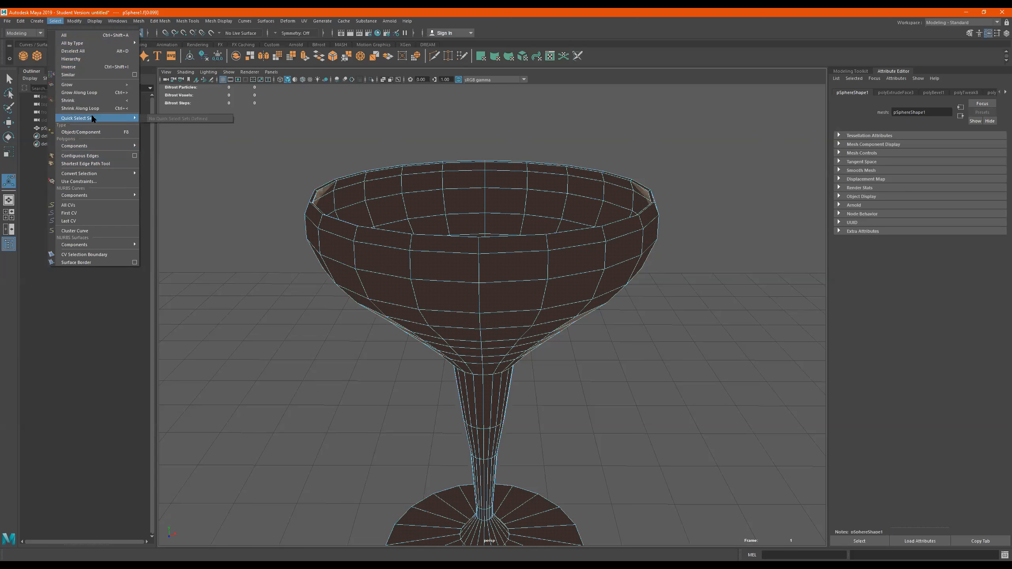
mouse_move(76, 20)
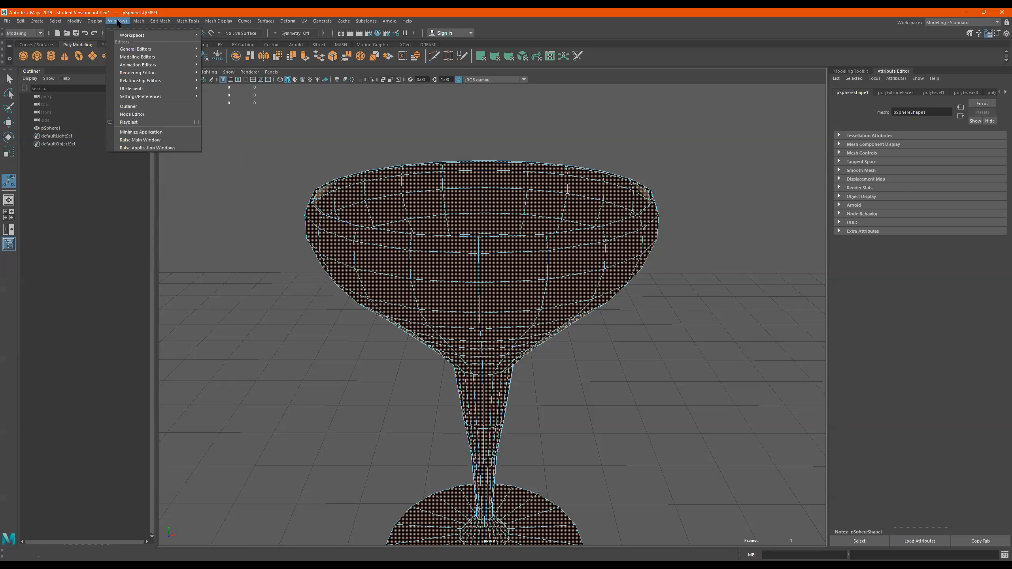
mouse_move(136, 23)
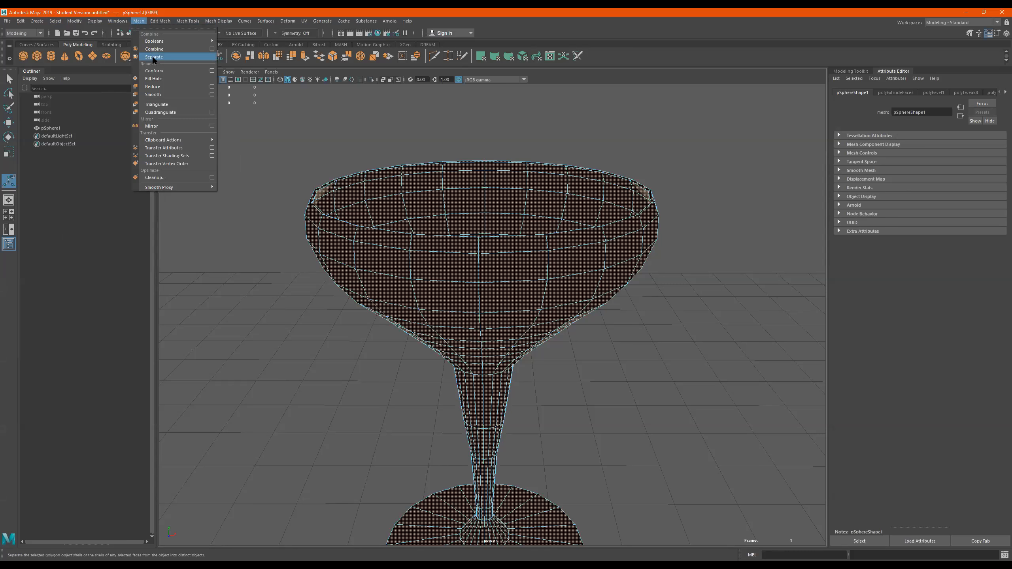
mouse_move(175, 142)
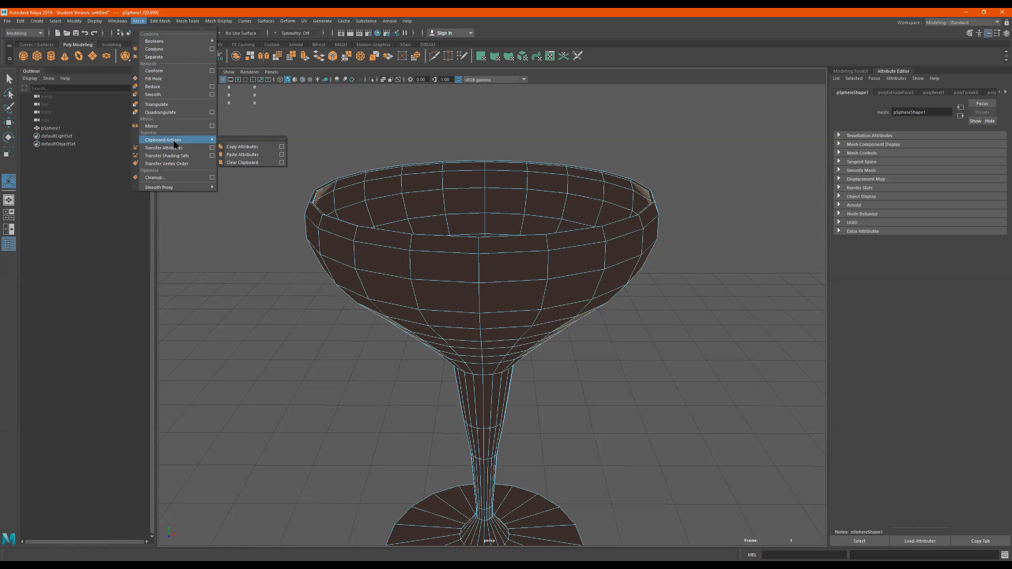
left_click(139, 20)
left_click(160, 22)
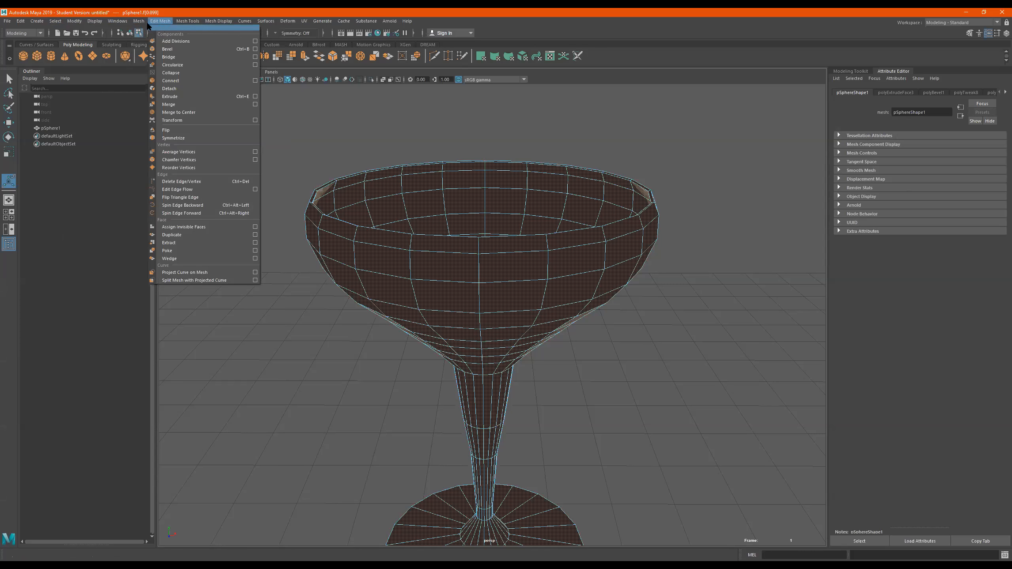
left_click(49, 21)
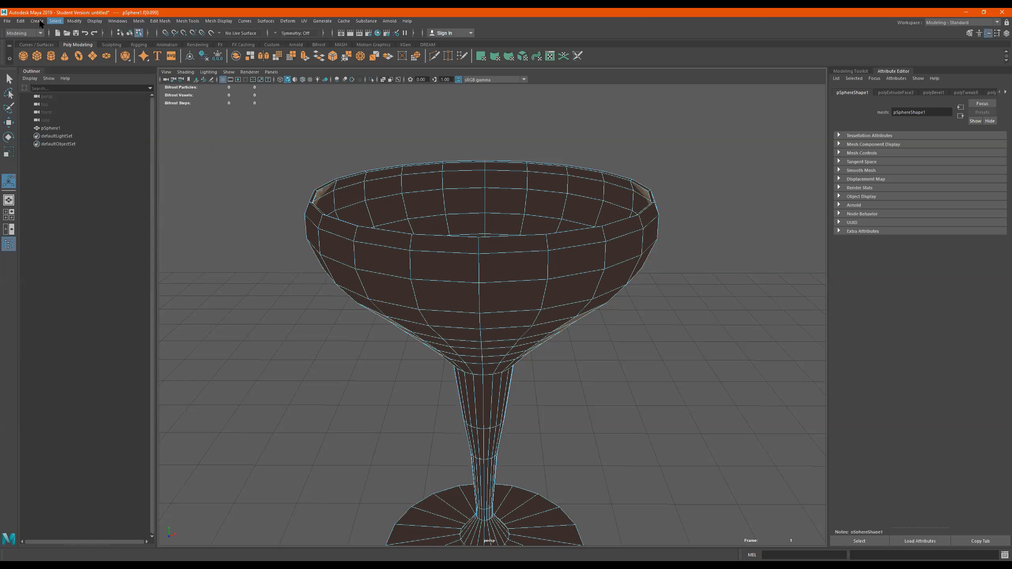
left_click(38, 21)
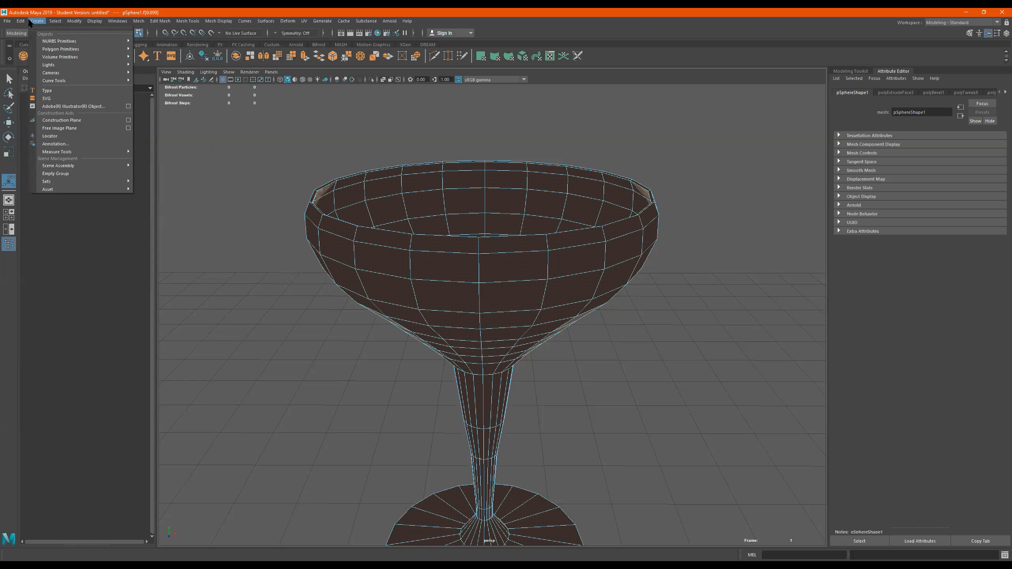
key("Escape")
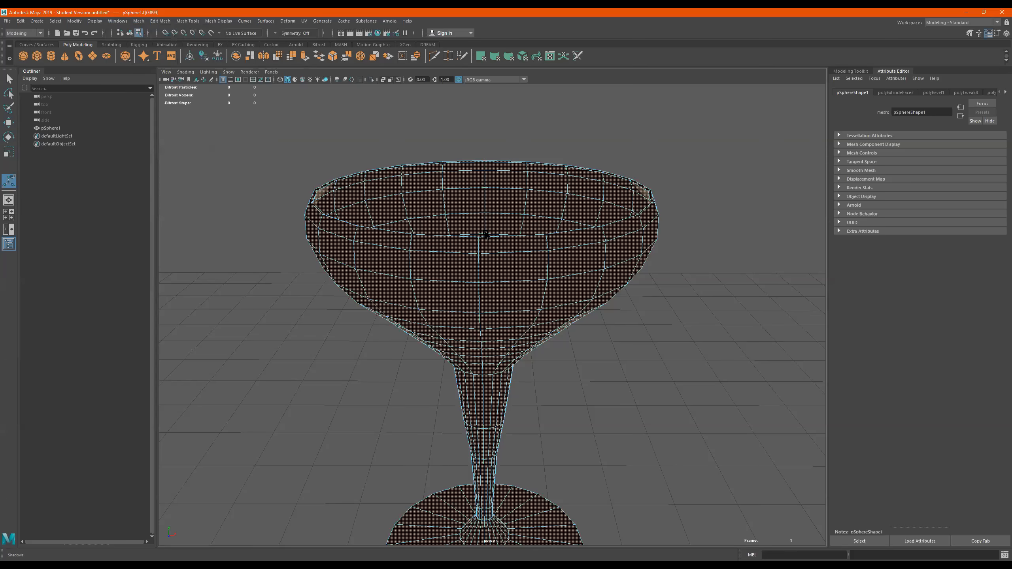
- Reverse the face normals of the whole glass and return to object selection
right_click(473, 271, "shift")
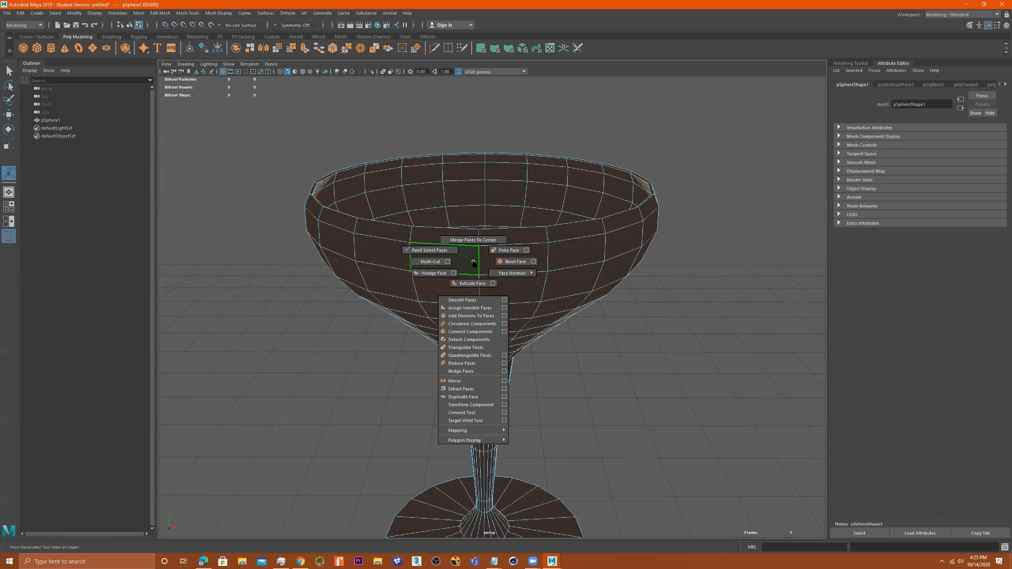
right_click_drag(474, 263, 696, 146, "shift")
scroll(447, 220, "down", 5)
left_click_drag(470, 237, 491, 255, "alt")
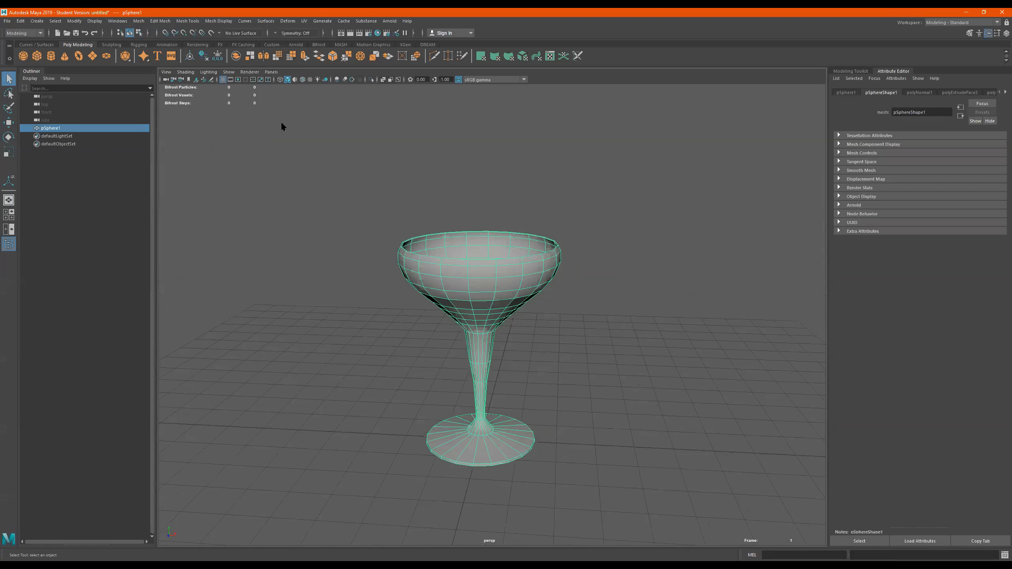
- Create a polygon disc under the glass and scale it up uniformly into a large ground surface
left_click(106, 55)
key("r")
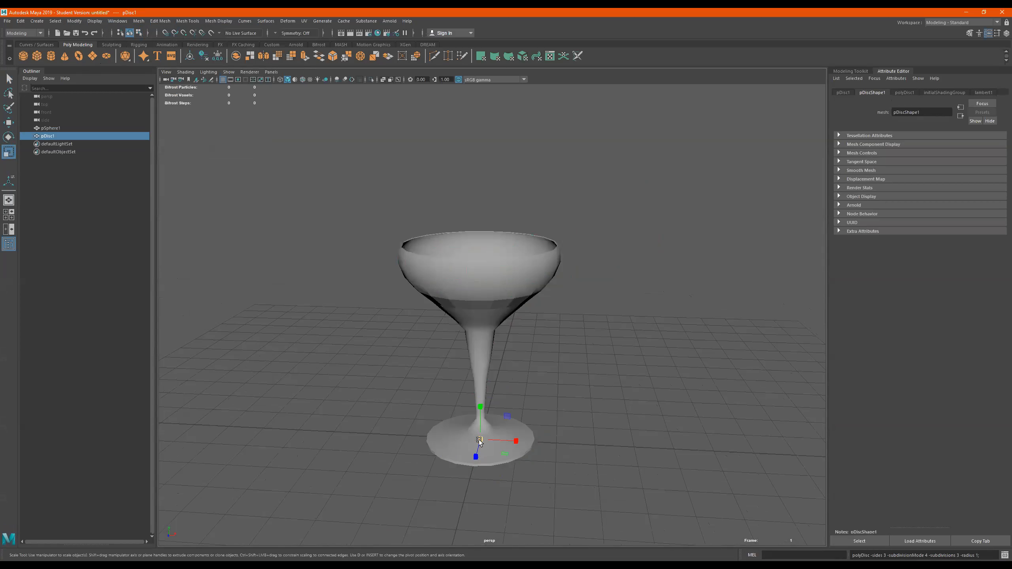
left_click_drag(481, 439, 992, 512)
left_click_drag(696, 459, 657, 450, "alt")
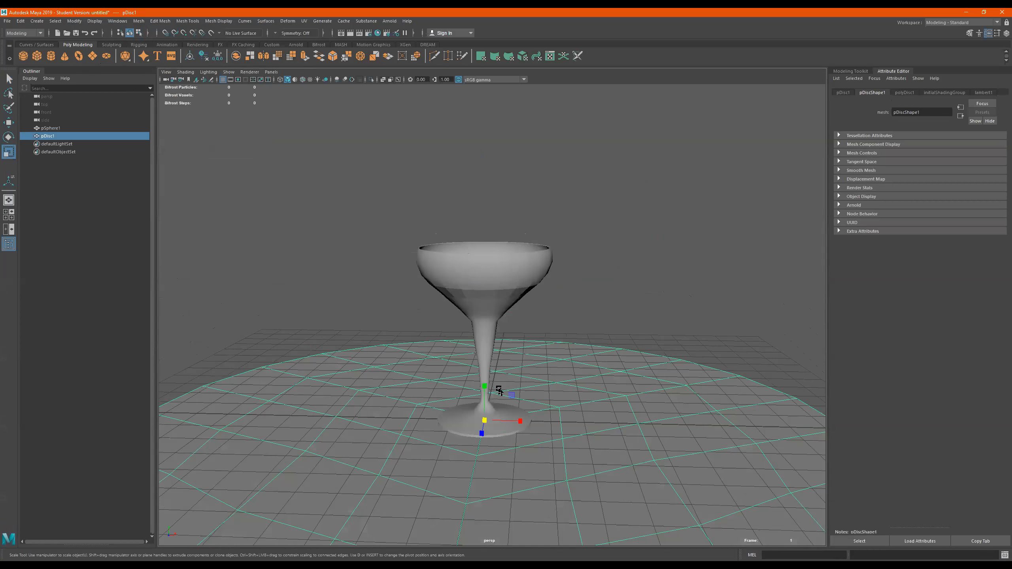
- Select the glass and turn on its smooth mesh preview
scroll(459, 226, "up", 5)
left_click(471, 242)
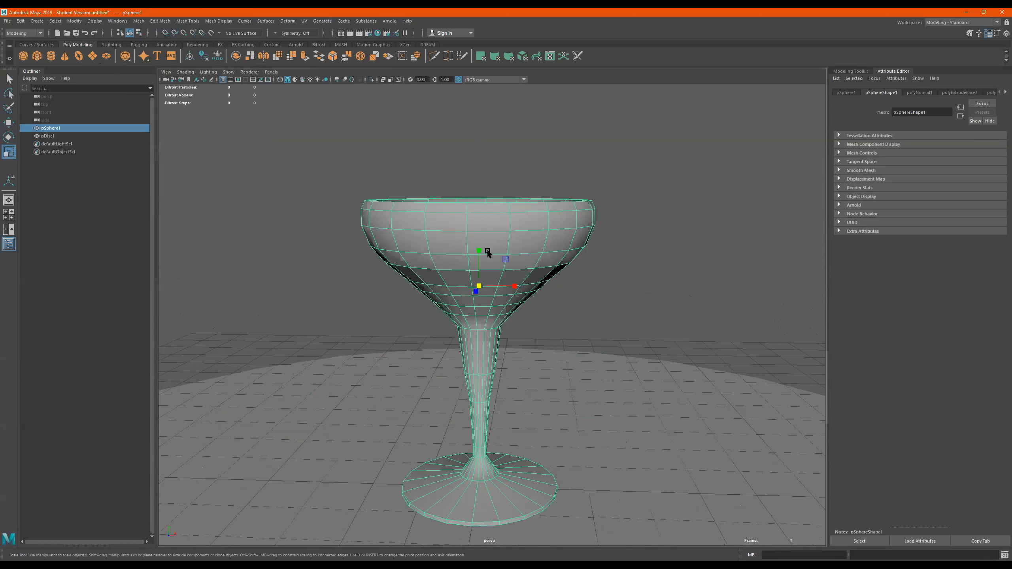
left_click_drag(490, 270, 491, 273, "alt")
key("3")
right_click_drag(541, 228, 698, 139)
left_click_drag(616, 245, 549, 273, "alt")
left_click(617, 254)
left_click(591, 249)
scroll(523, 269, "down", 3)
scroll(524, 269, "down", 2)
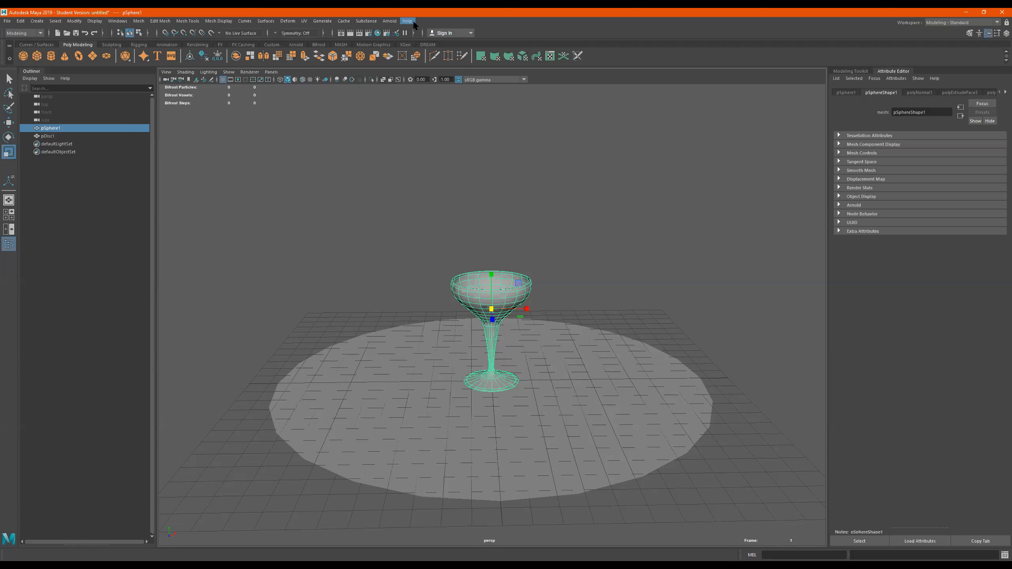
- Render the glass and disc with Arnold, check the image and close the render view
left_click(386, 22)
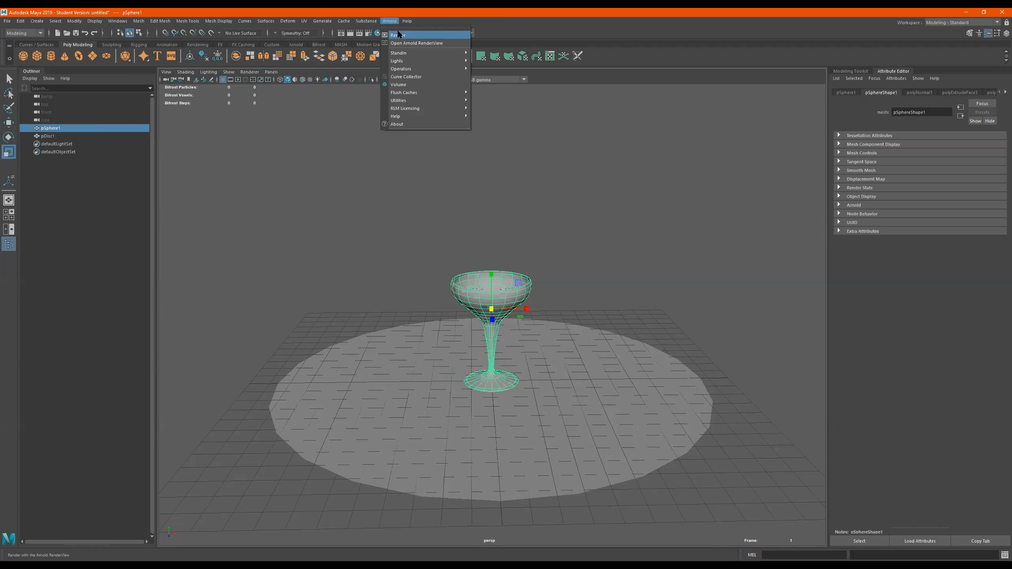
left_click(397, 33)
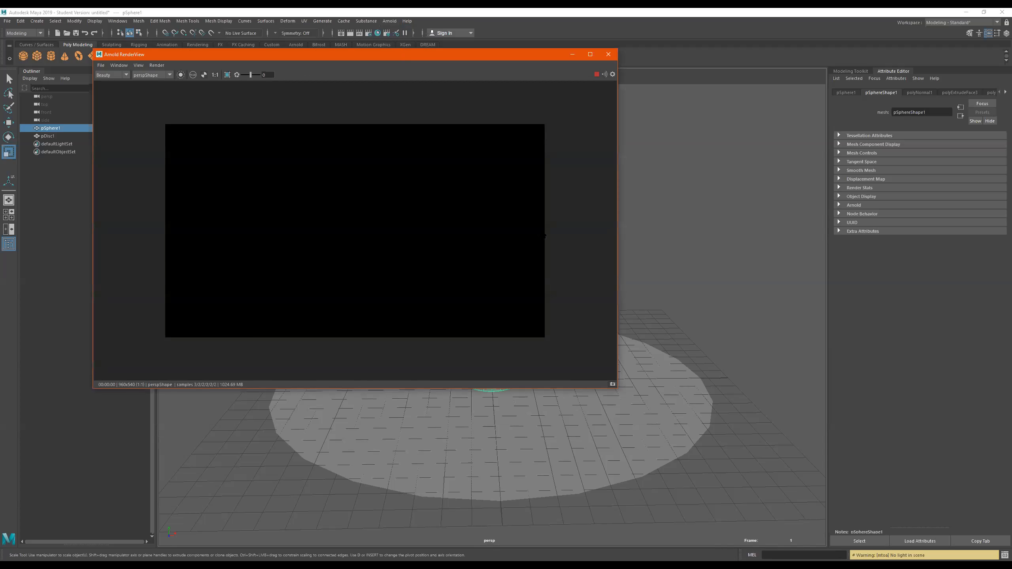
left_click(608, 55)
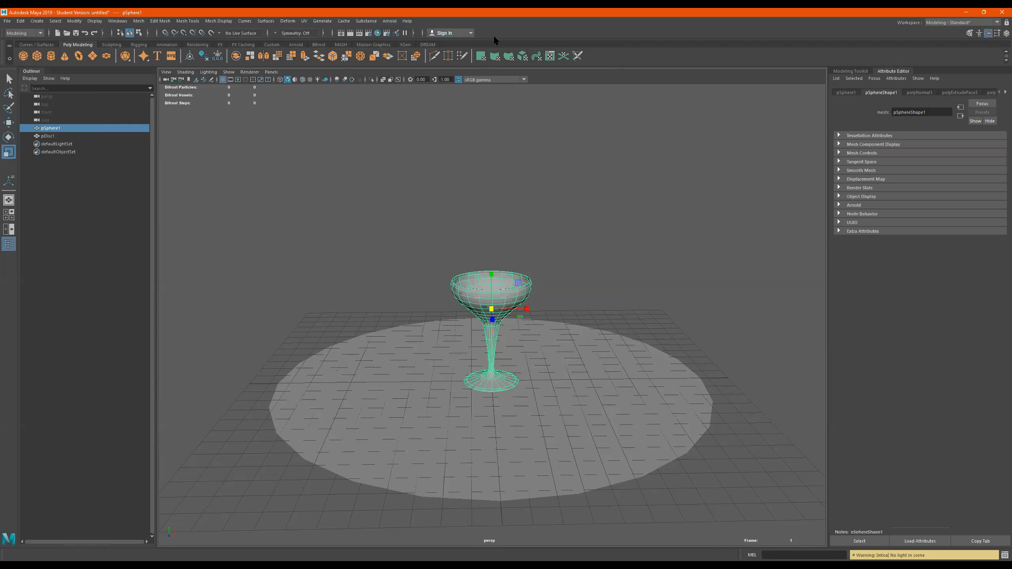
- Add an Arnold SkyDome light to the scene and select it
left_click(389, 20)
mouse_move(422, 60)
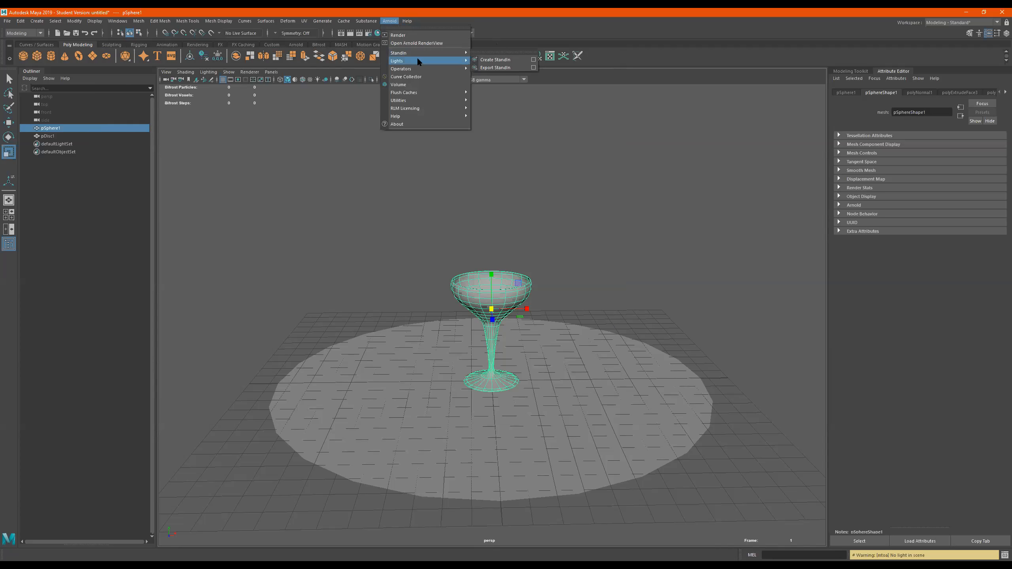
left_click(507, 74)
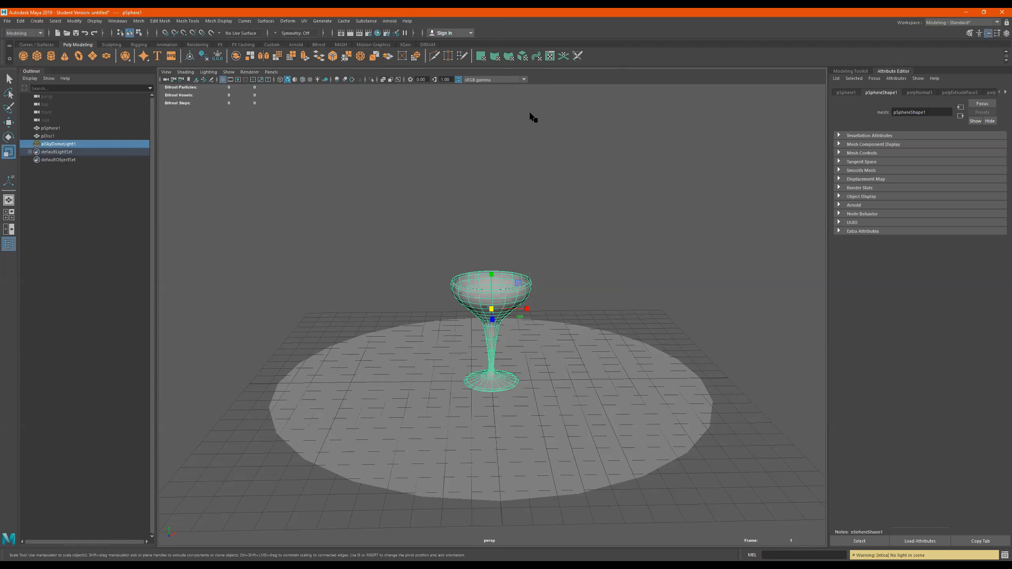
right_click_drag(577, 215, 503, 195, "alt")
left_click_drag(502, 195, 534, 199, "alt")
right_click_drag(534, 199, 655, 207, "alt")
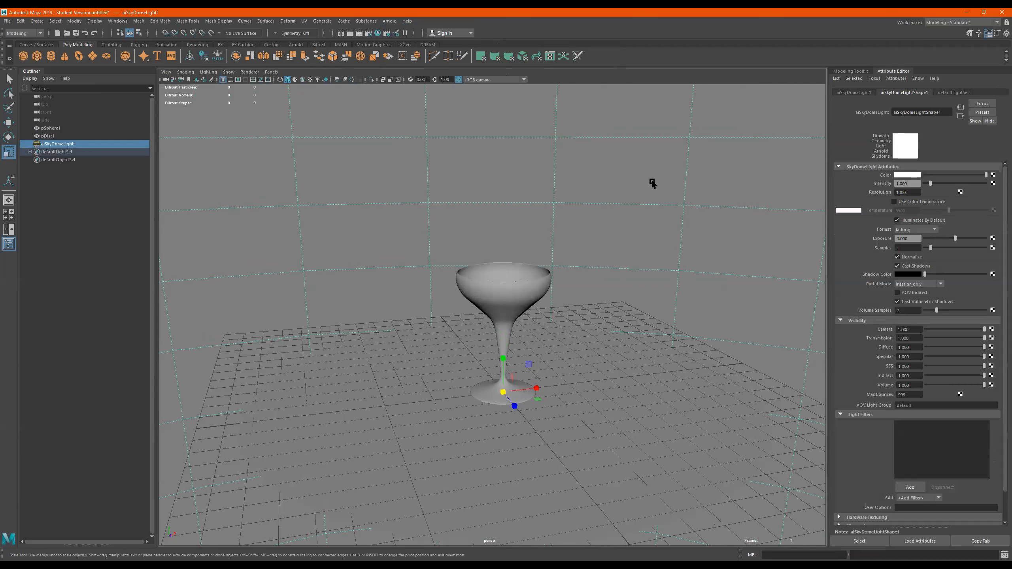
- Connect a File texture to the skydome light's color and load CenturyB_001_001_HDRI_v001.hdr from the Downloads folder
left_click(993, 176)
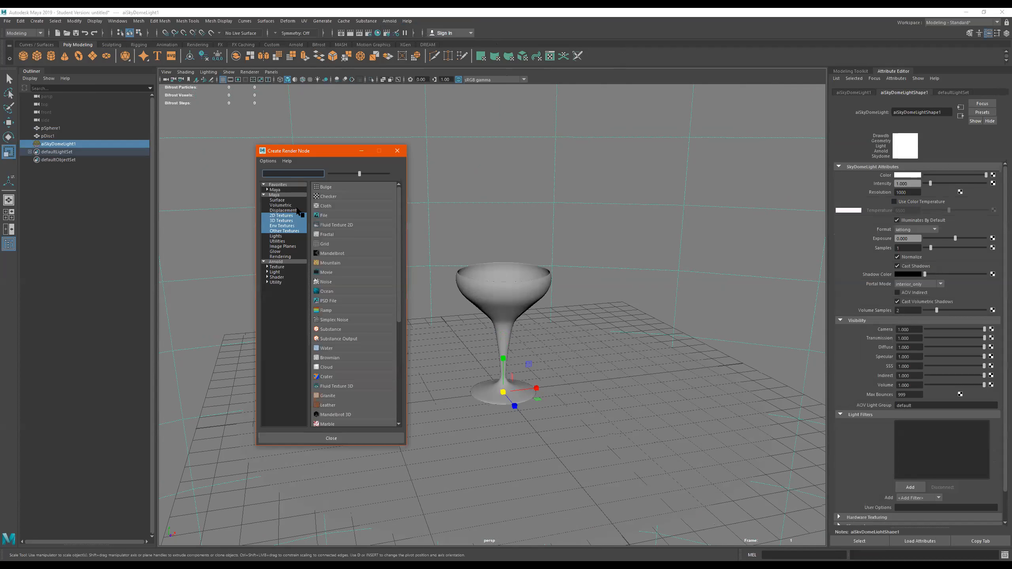
left_click(321, 215)
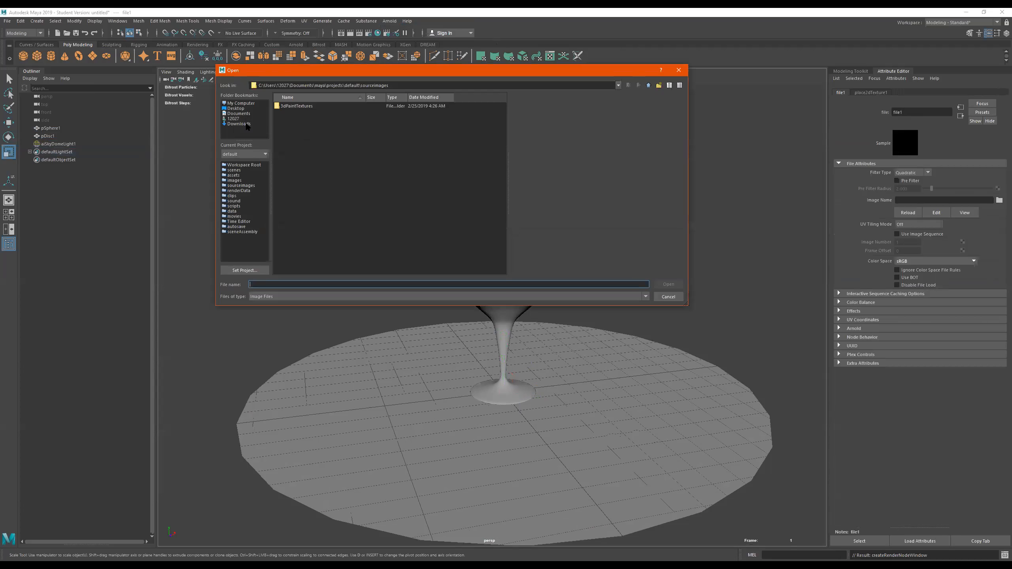
left_click(239, 124)
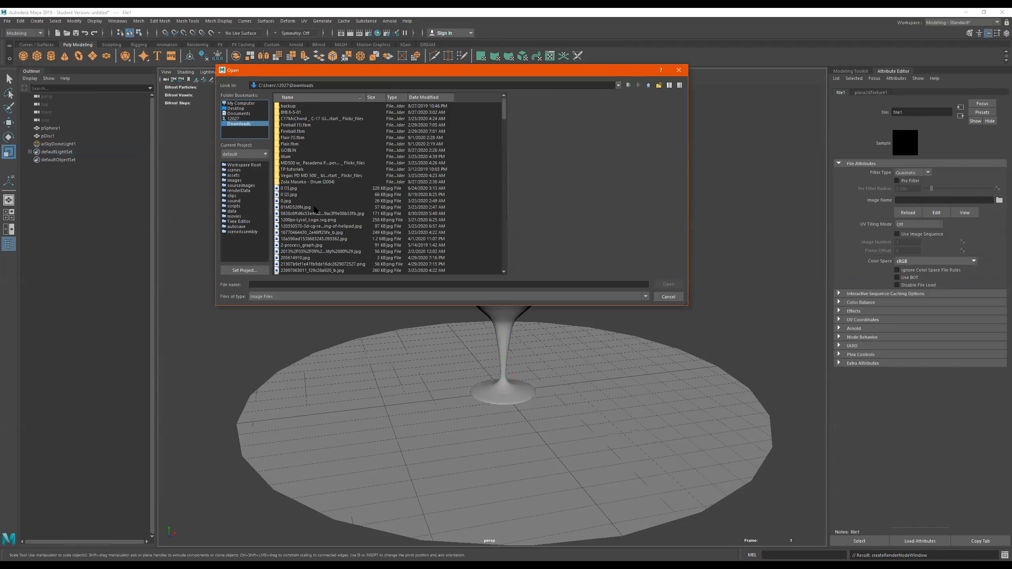
left_click(421, 98)
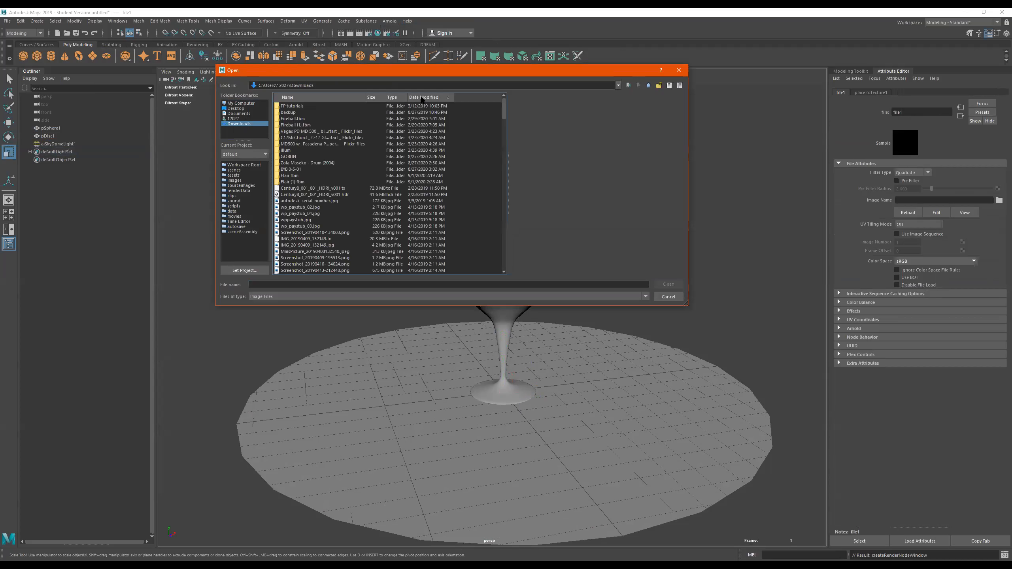
left_click(298, 195)
double_click(298, 195)
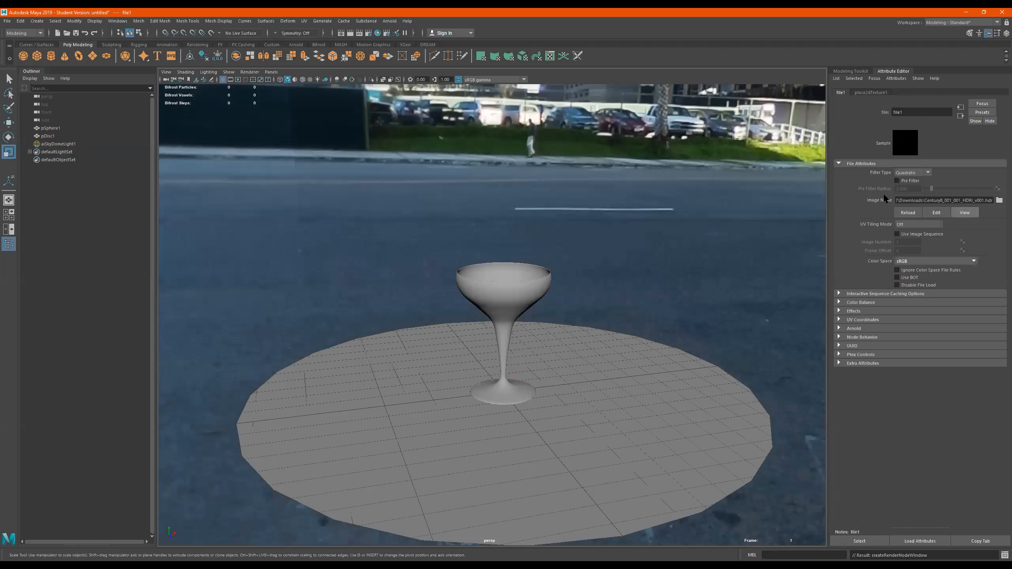
- Frame the glass against the HDRI street background, render it with Arnold and close the render view after checking
scroll(532, 226, "down", 2)
left_click_drag(530, 227, 665, 188, "alt")
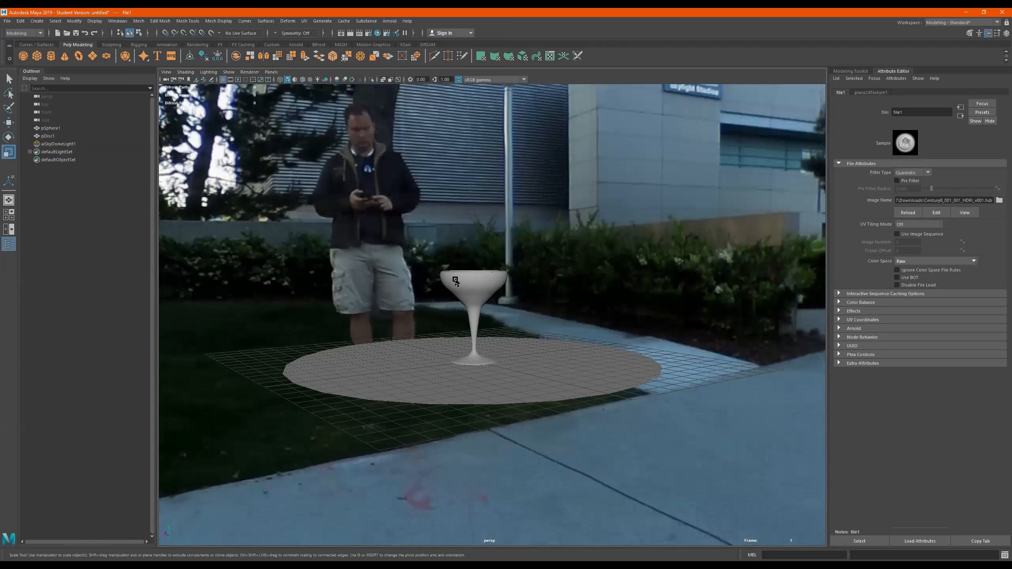
left_click_drag(474, 285, 572, 270, "alt")
left_click_drag(498, 239, 524, 262, "alt")
scroll(493, 262, "up", 3)
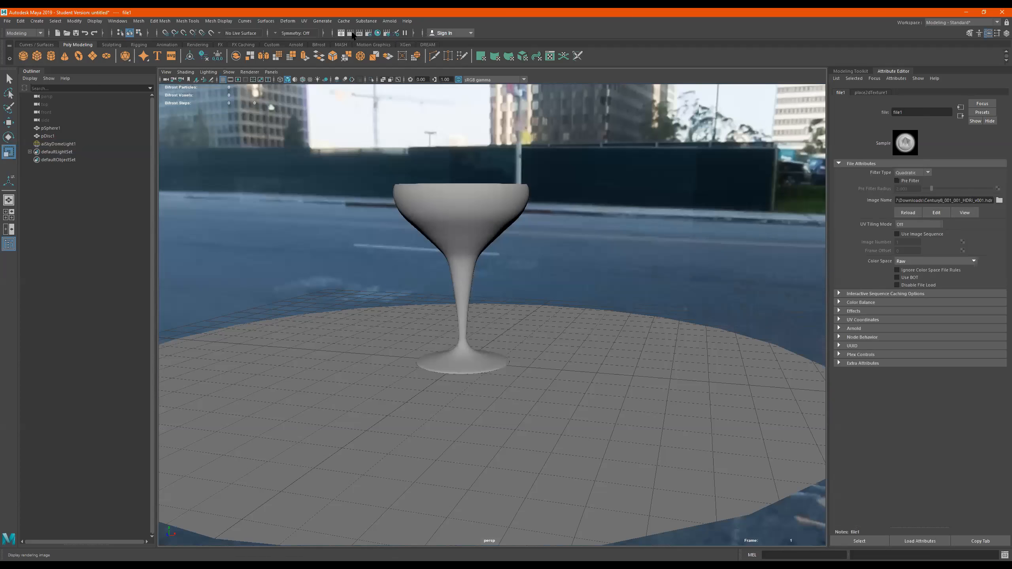
left_click(296, 44)
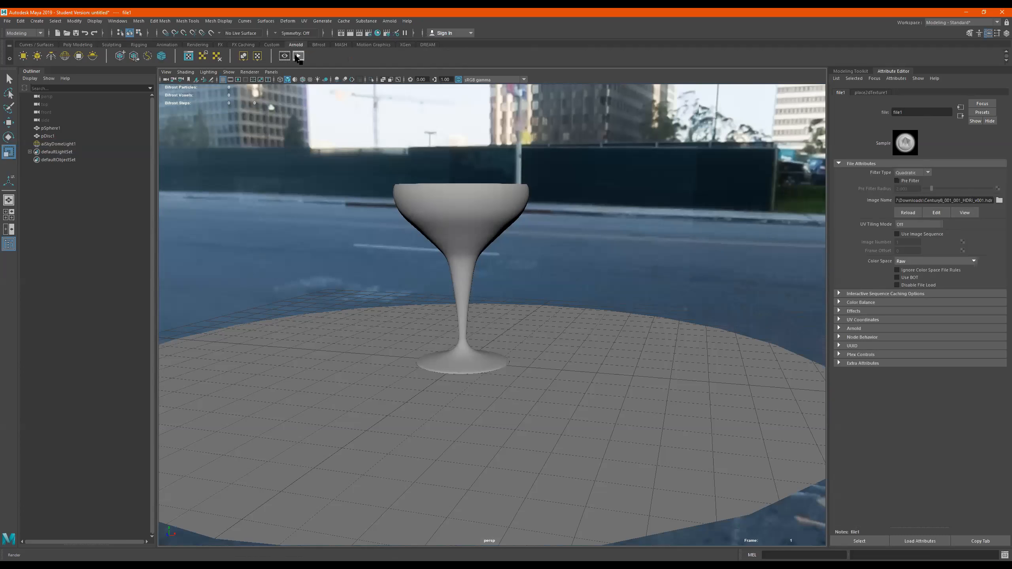
left_click(299, 56)
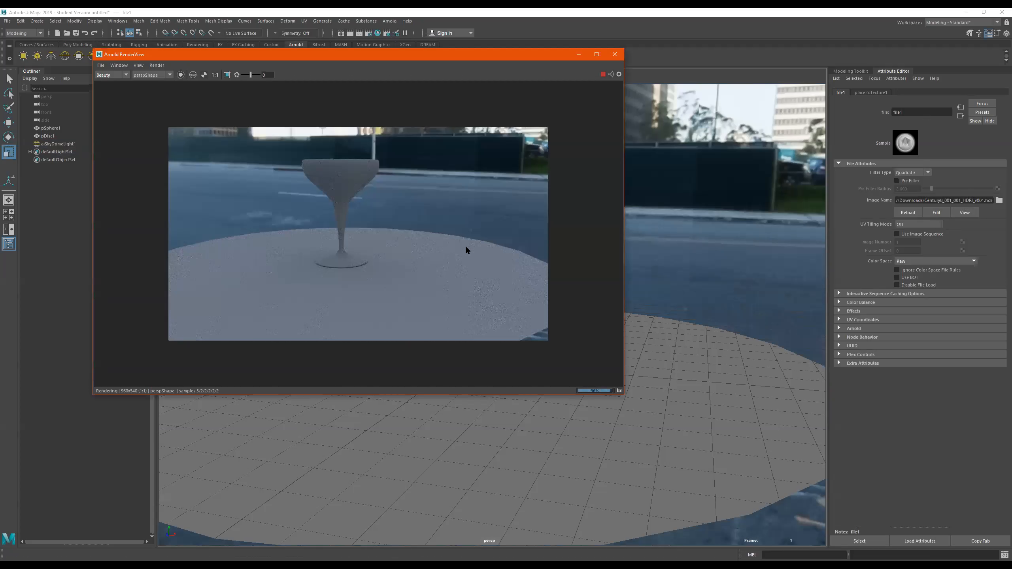
left_click(614, 54)
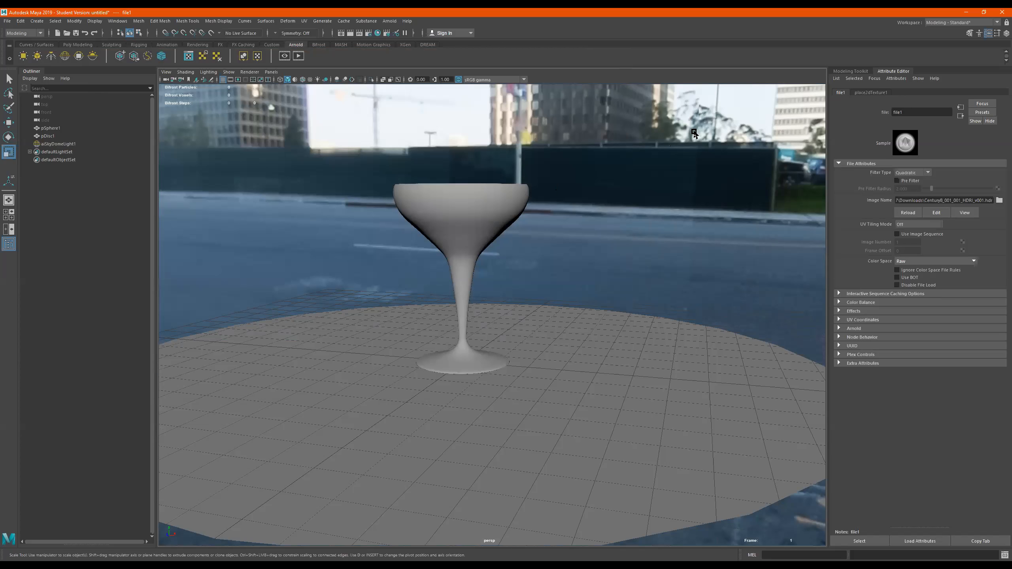
- Select the skydome light and hide it
left_click(642, 208)
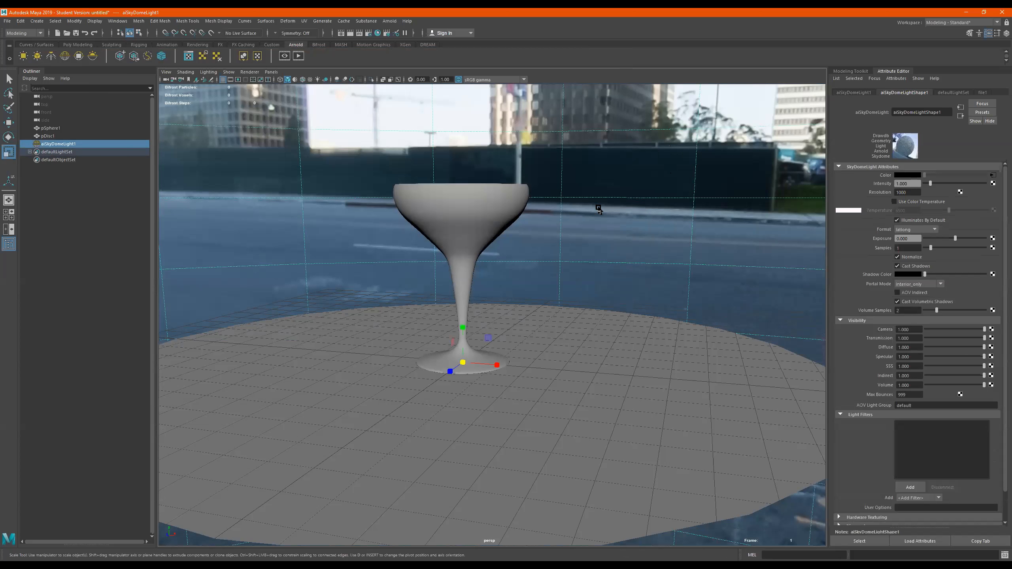
key("h")
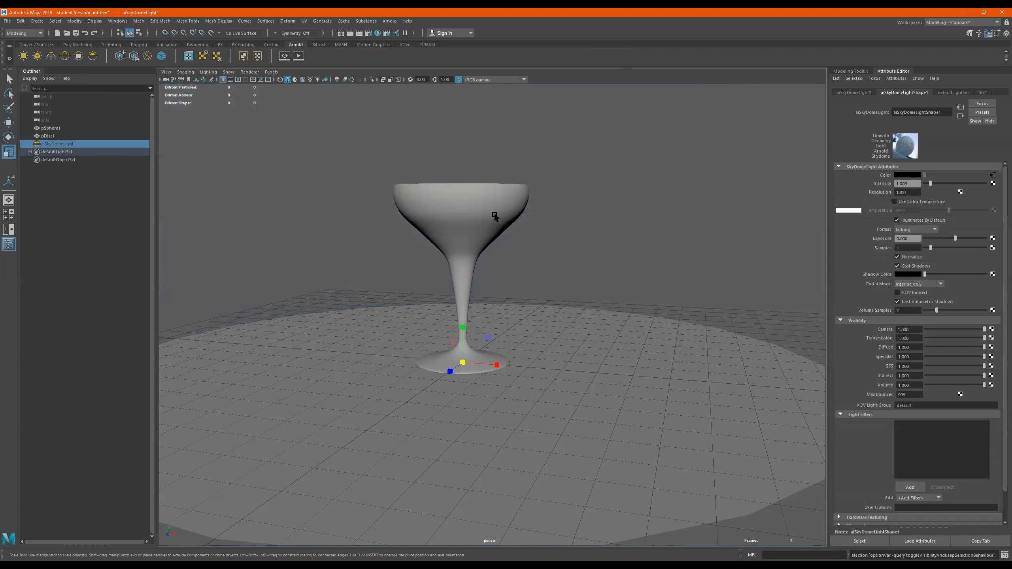
- Render the scene with Arnold while the skydome light is hidden, and close the render view
left_click(298, 56)
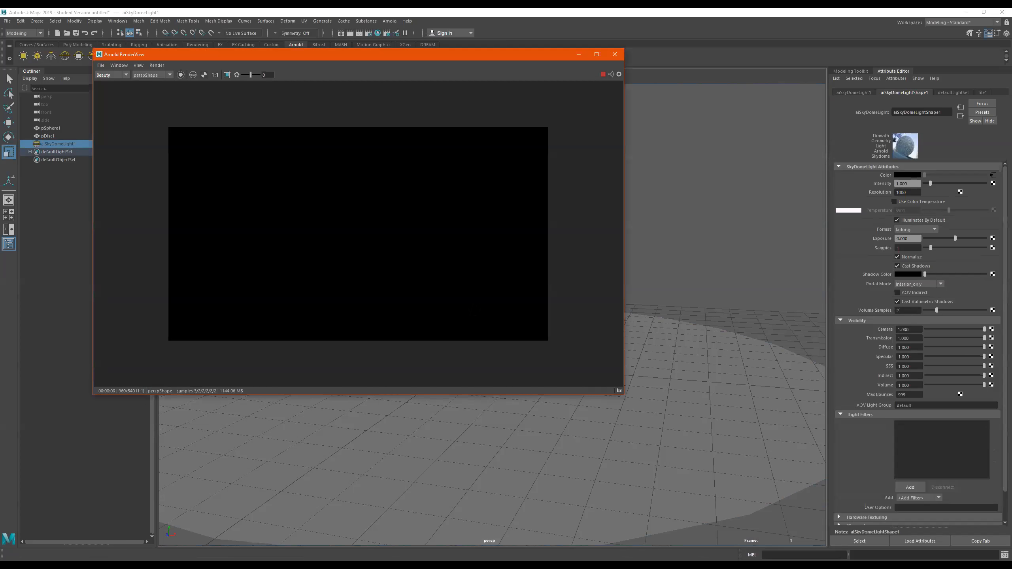
left_click(614, 55)
- Add an Arnold area light and move it up and to the side of the glass
left_click(389, 21)
mouse_move(426, 60)
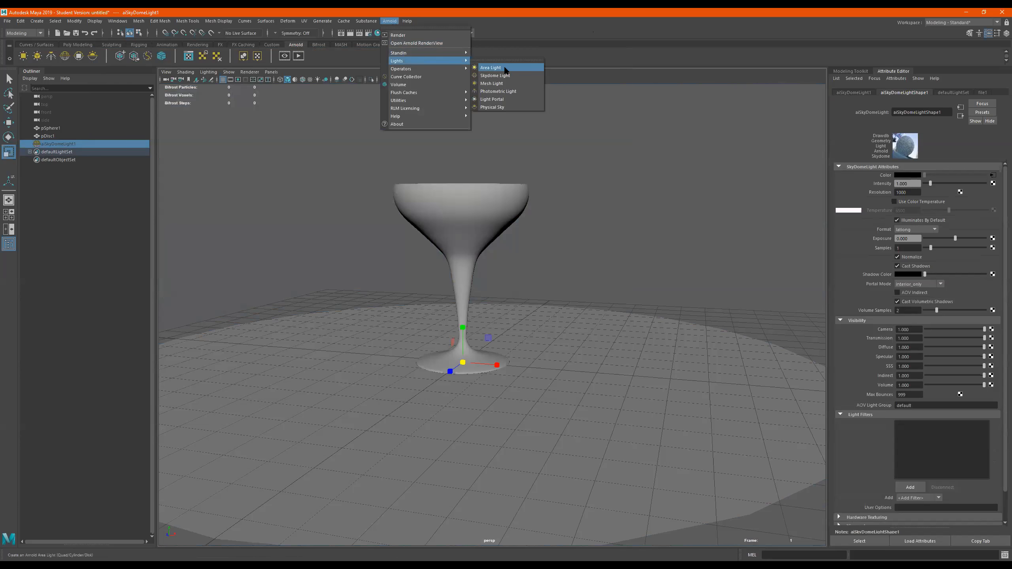
left_click(504, 68)
key("w")
middle_click_drag(452, 250, 204, 249)
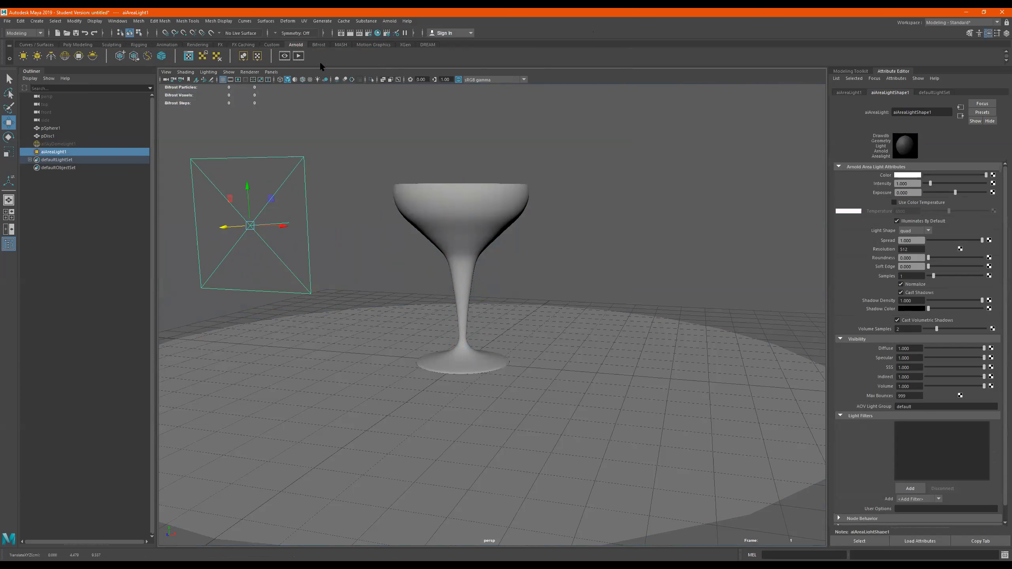
- Render the area-lit glass in a live Arnold session, with the render view placed clear of the area light
left_click(299, 55)
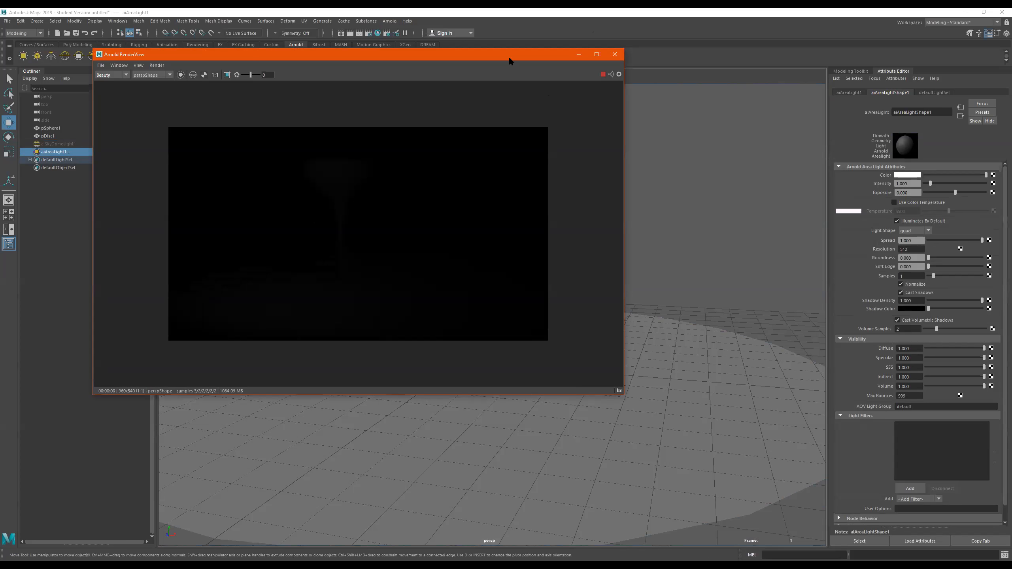
left_click_drag(508, 56, 719, 142)
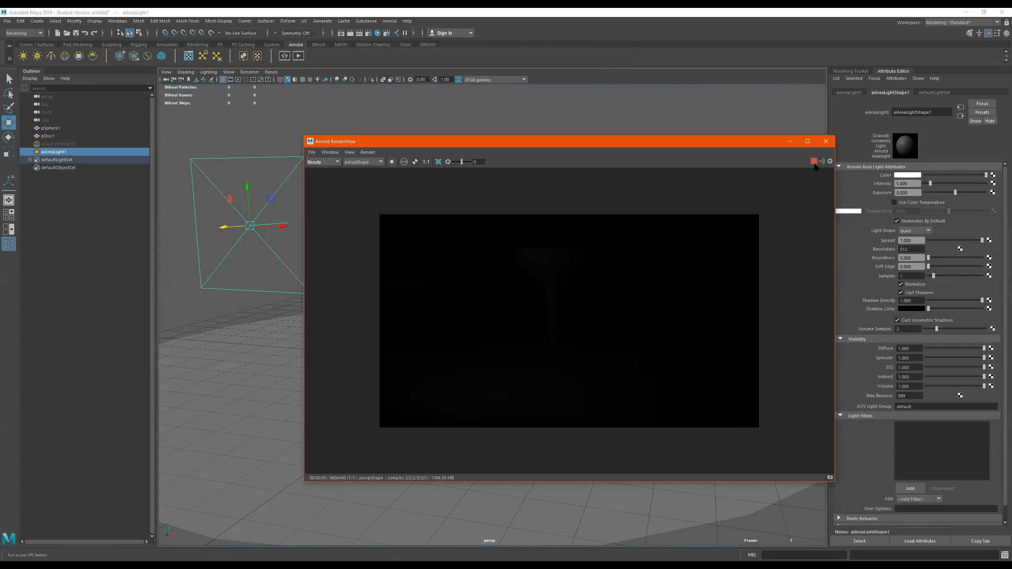
left_click(814, 161)
left_click(814, 161)
- Try exposure values of 25, 15, 8 and 5 on the area light while watching the live render
double_click(915, 192)
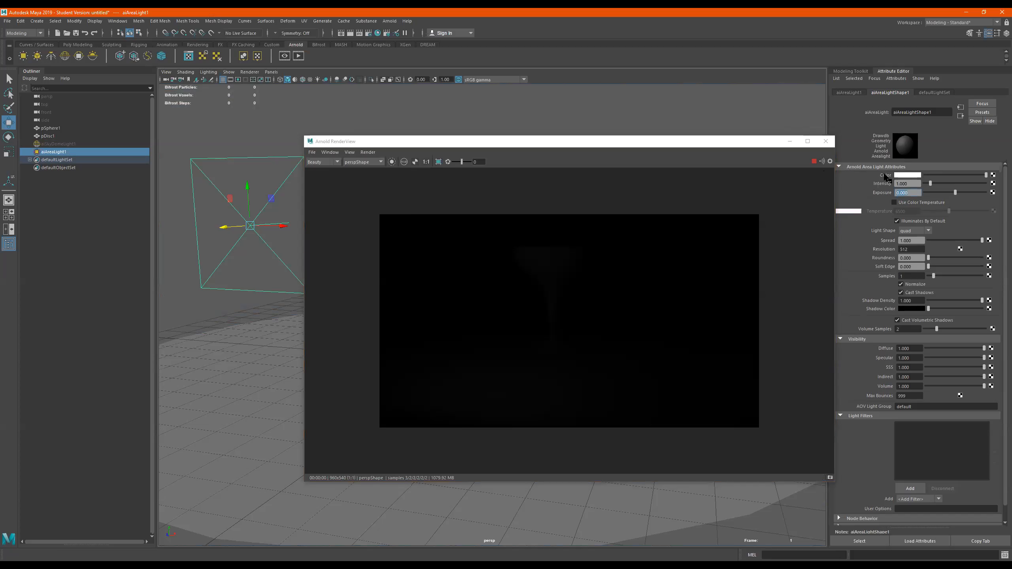
type("2")
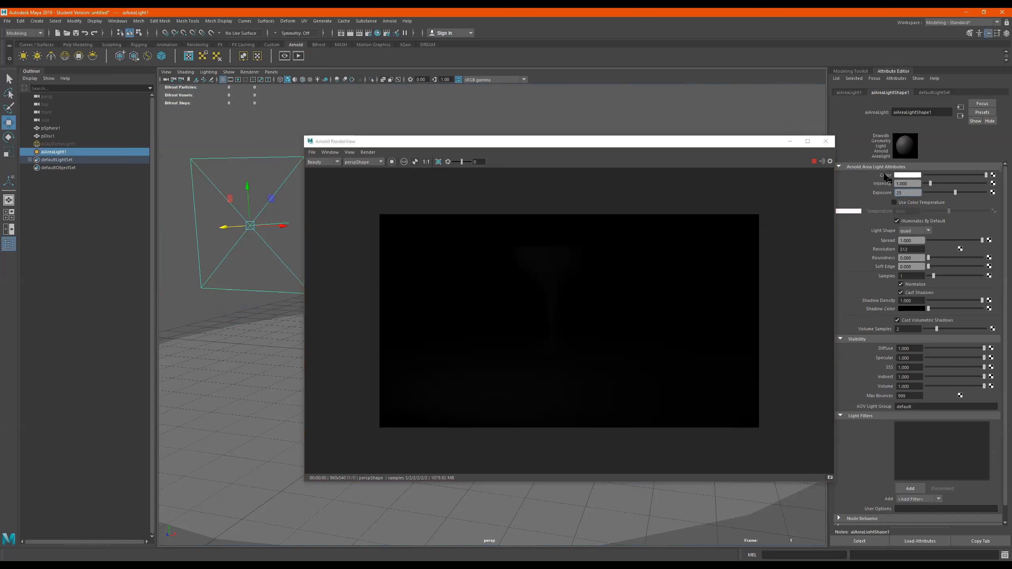
type("5")
key("Return")
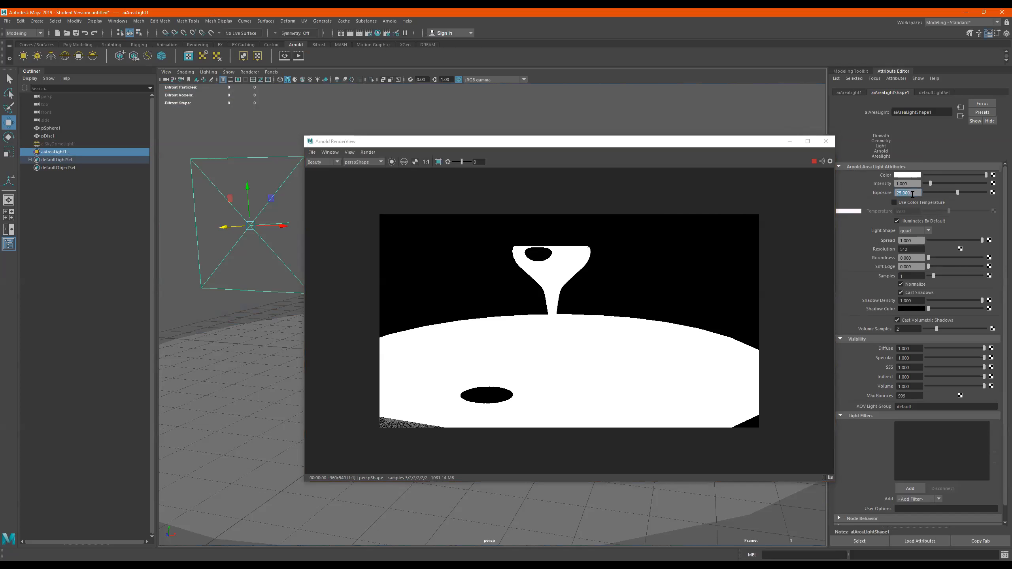
type("15")
key("Return")
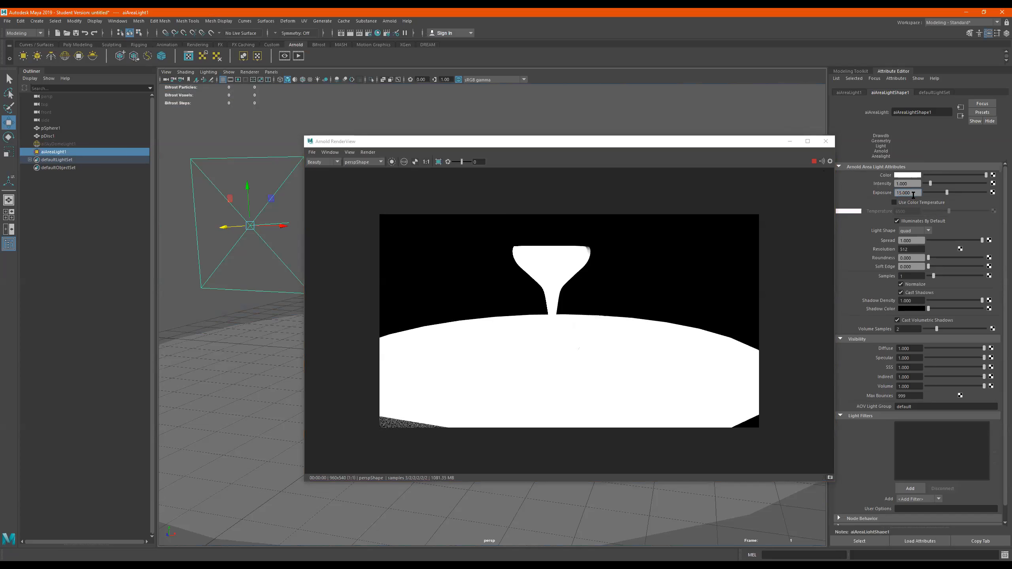
type("8")
key("Return")
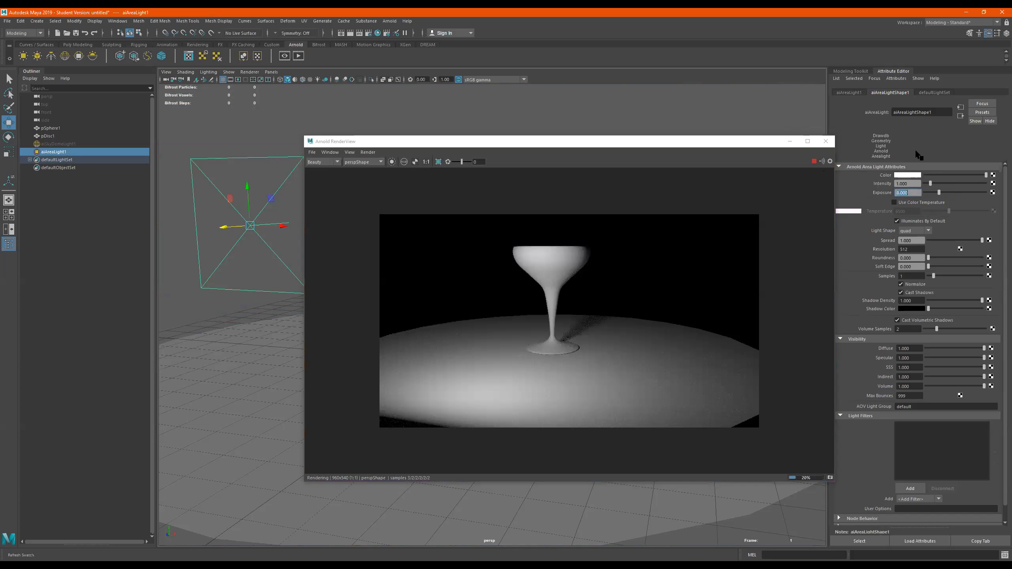
type("5")
key("Return")
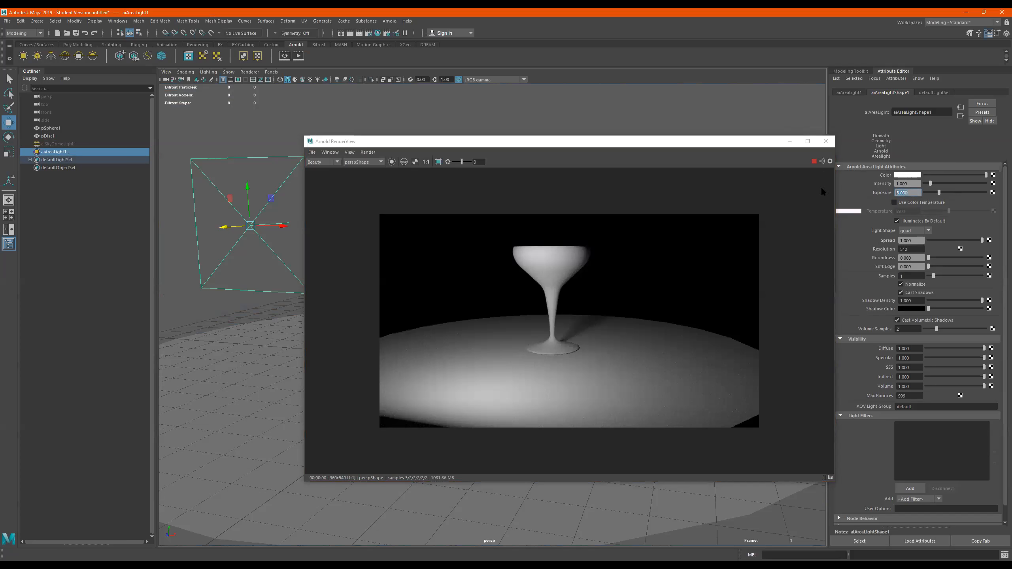
- Set the area light's exposure to 6.6
left_click(917, 192)
left_click_drag(864, 197, 834, 163)
type("6")
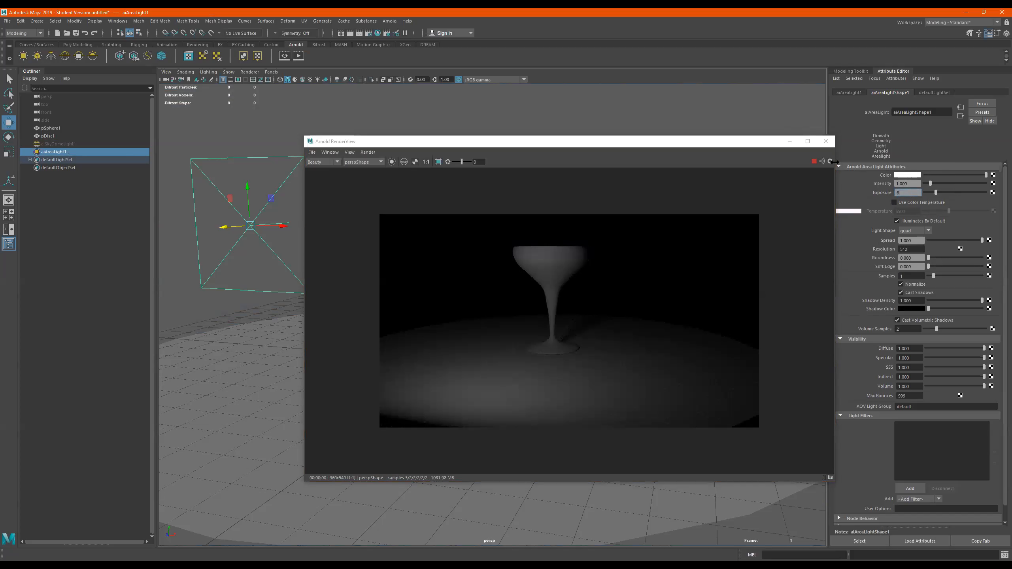
key("Return")
left_click(910, 193)
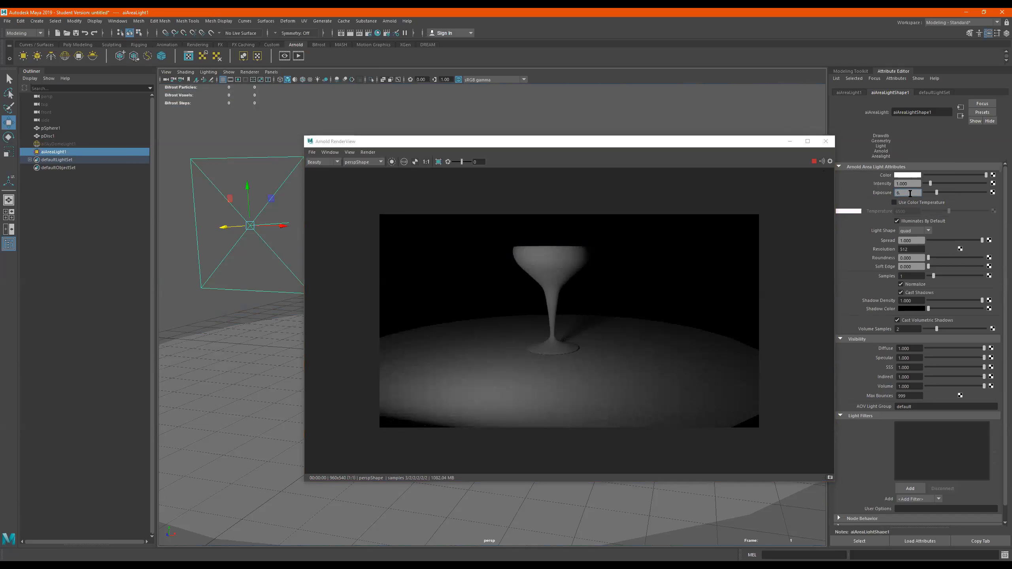
key("Return")
left_click(912, 193)
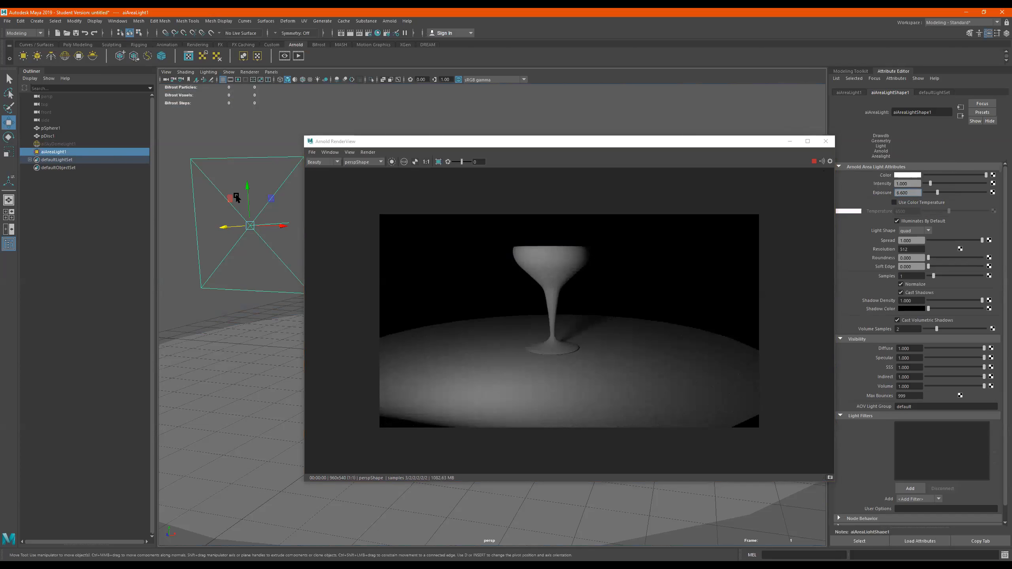
- Try scaling the area light down uniformly to compare the glass's shadow in the live render
key("r")
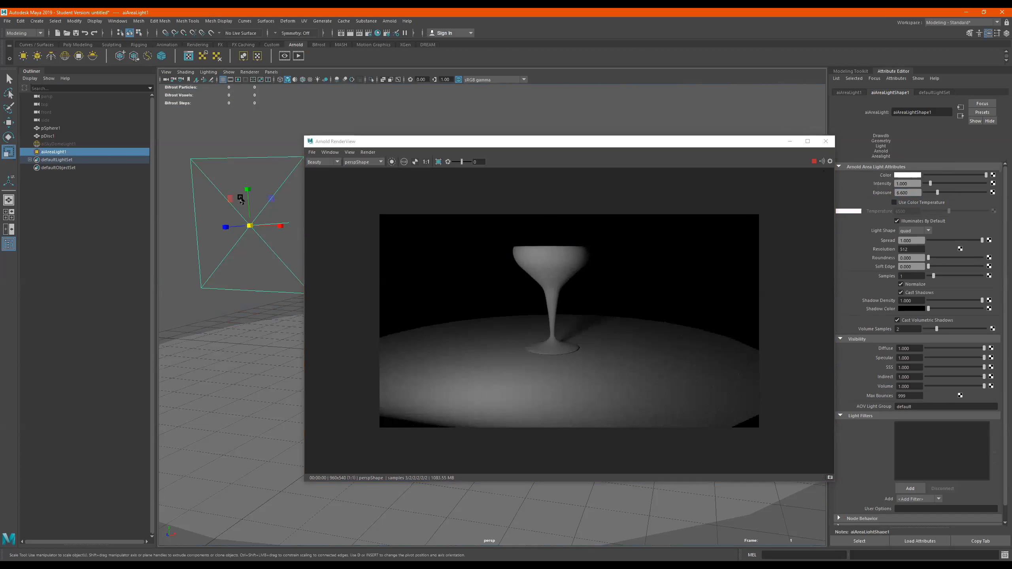
left_click_drag(249, 225, 287, 226)
left_click_drag(310, 259, 219, 236)
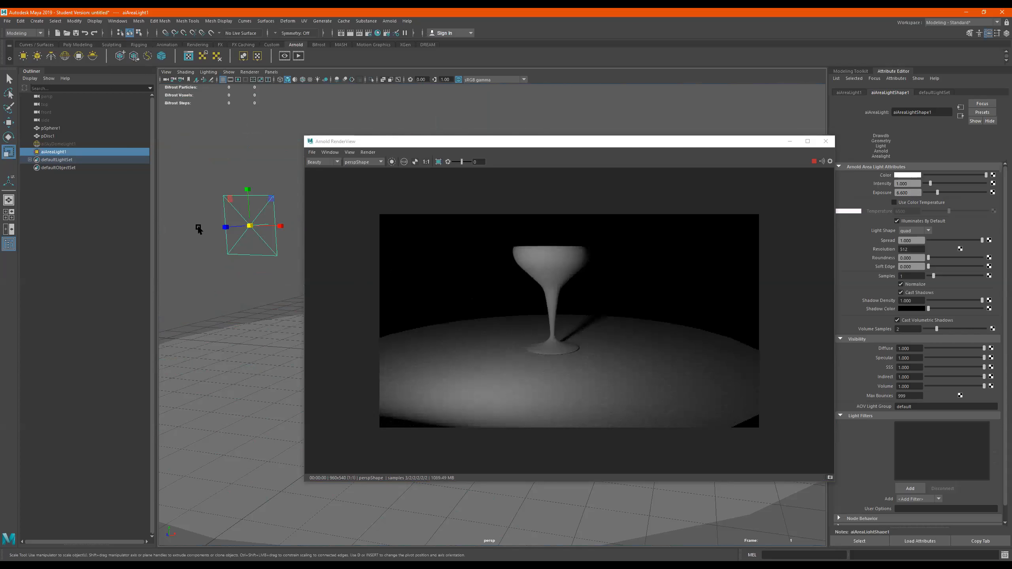
- Scale the area light up uniformly well beyond its original size to soften the glass's shadow
key("w")
key("r")
left_click_drag(251, 227, 279, 227)
left_click_drag(661, 271, 537, 370)
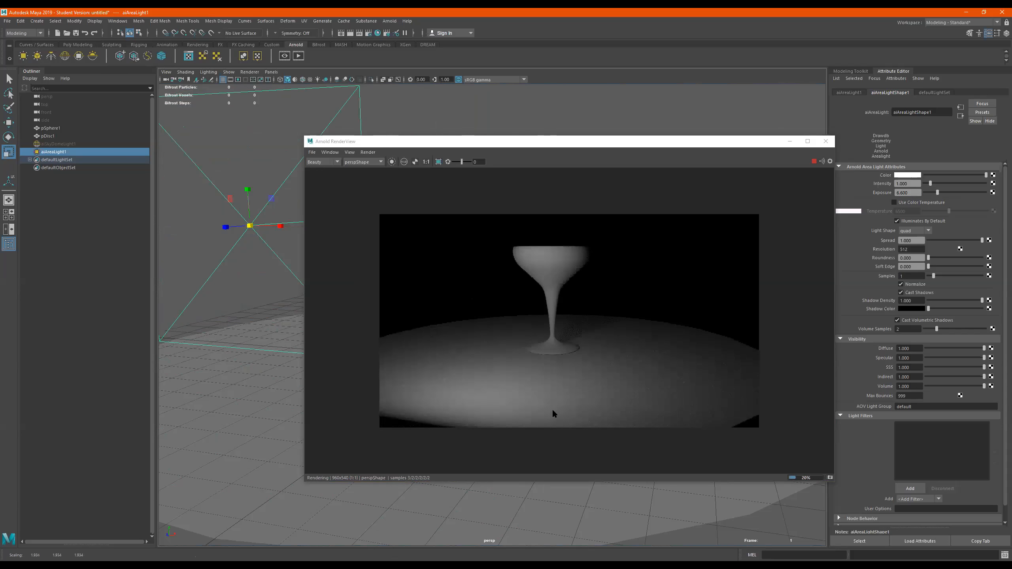
left_click_drag(250, 226, 382, 294)
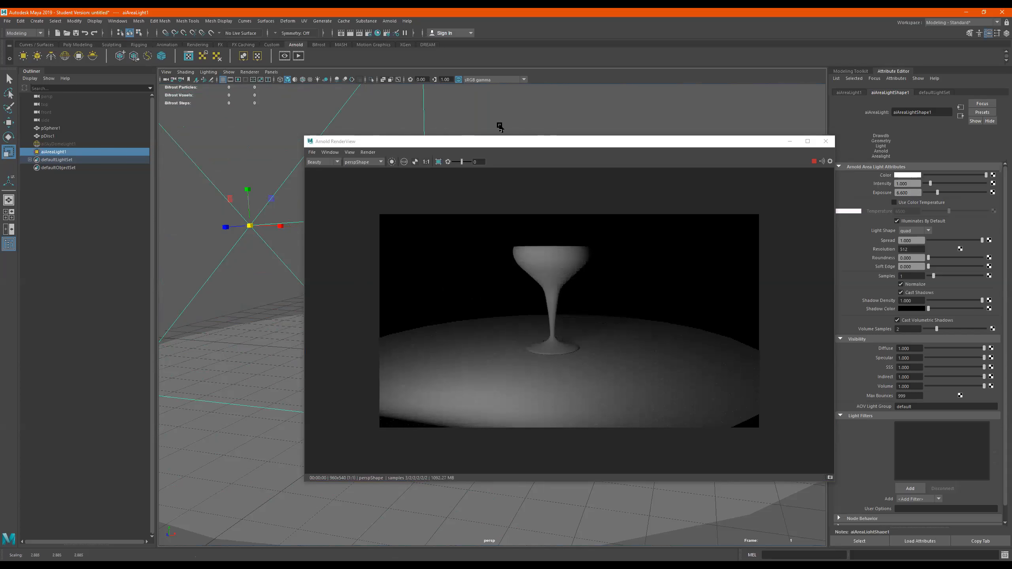
- Select the hidden skydome light and make it visible again
left_click(50, 144)
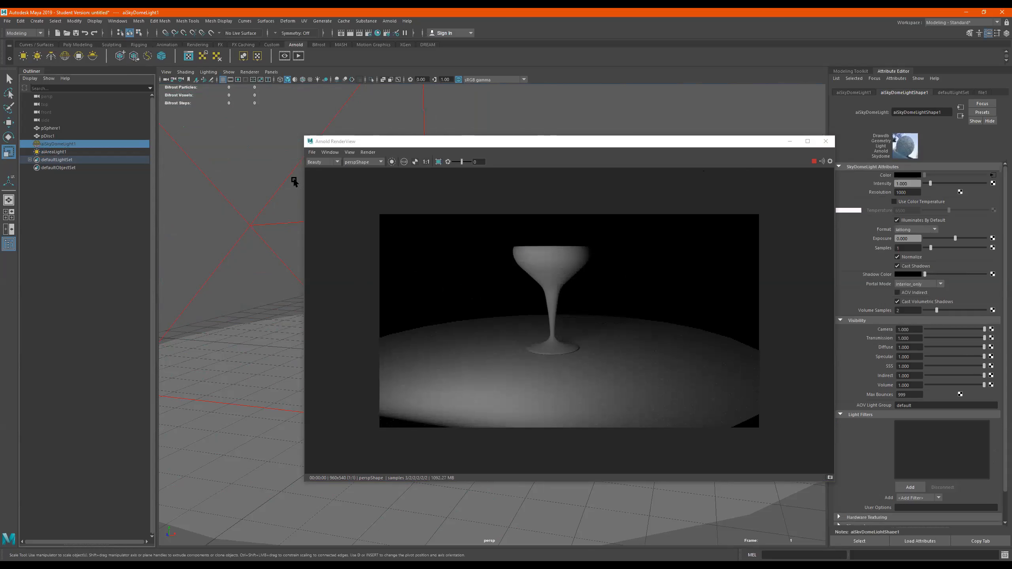
key("h")
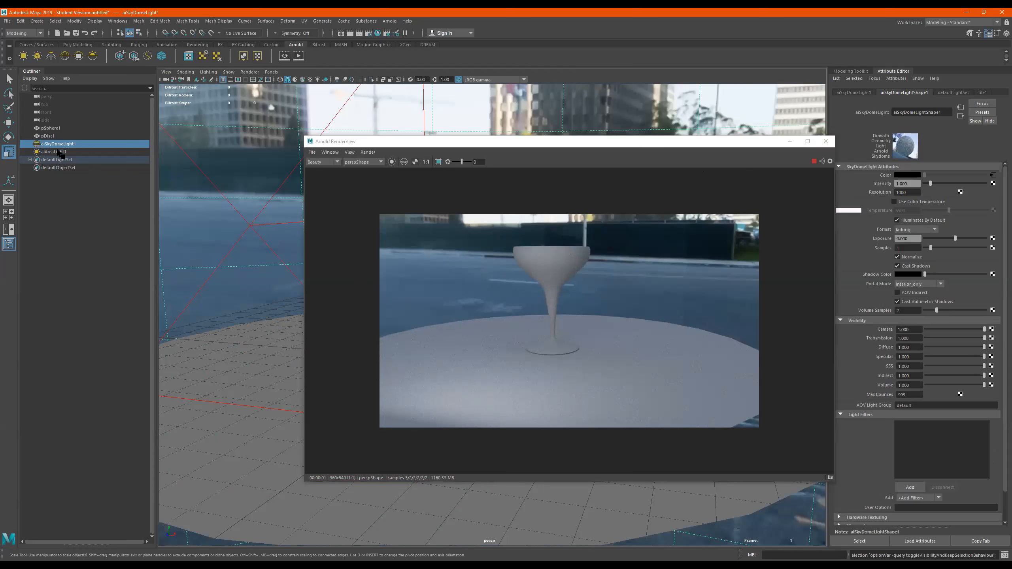
- Compare the lights in the Arnold Light Manager by disabling and re-enabling the area light and the skydome in turn, and close it
left_click(389, 20)
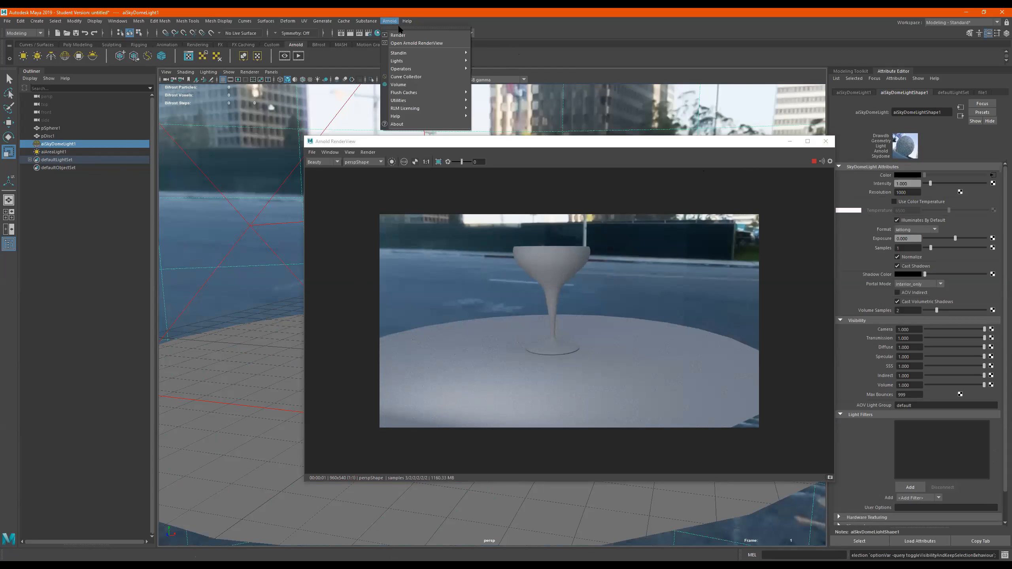
mouse_move(419, 99)
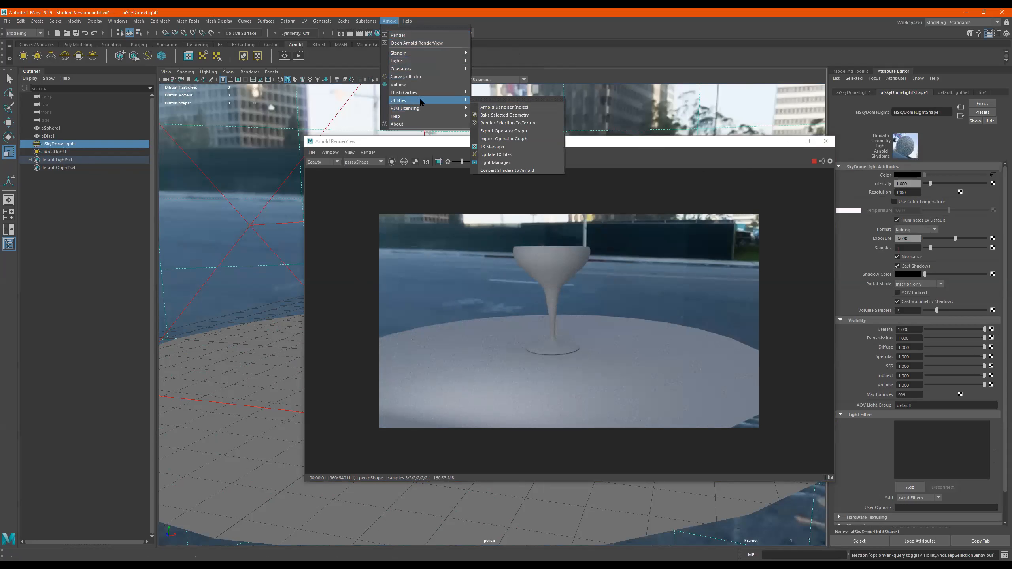
left_click(494, 162)
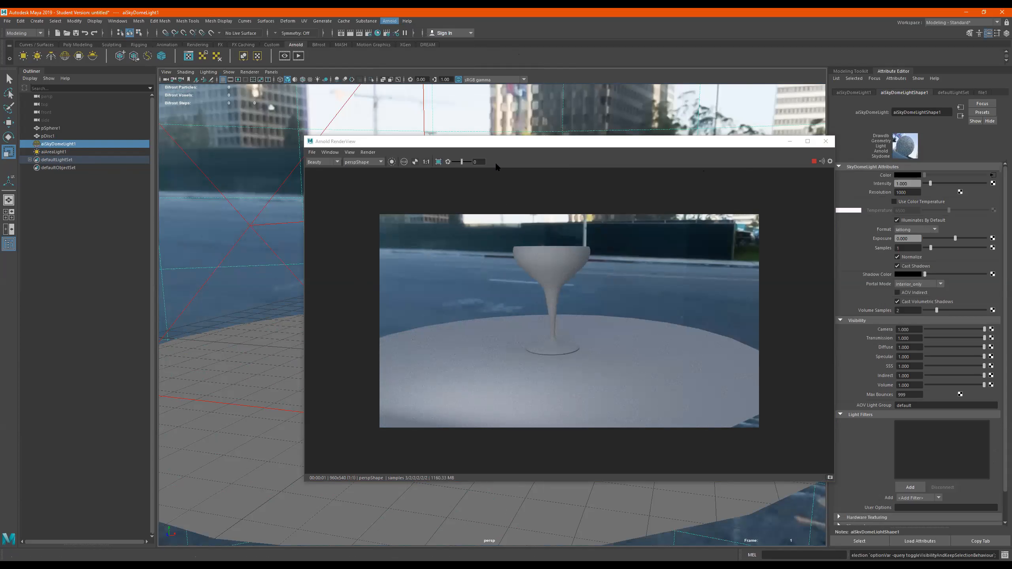
left_click_drag(914, 88, 152, 249)
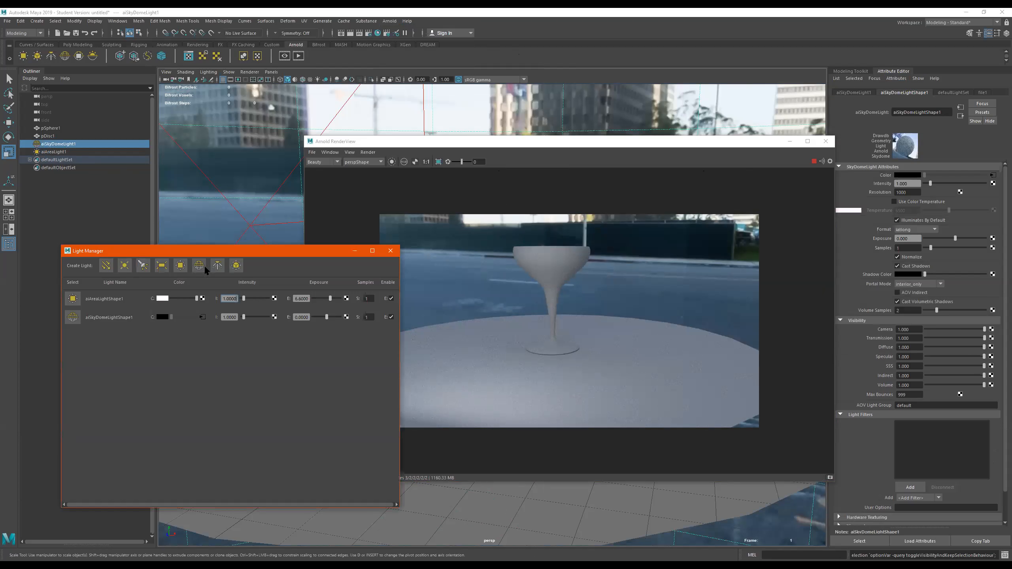
left_click(389, 297)
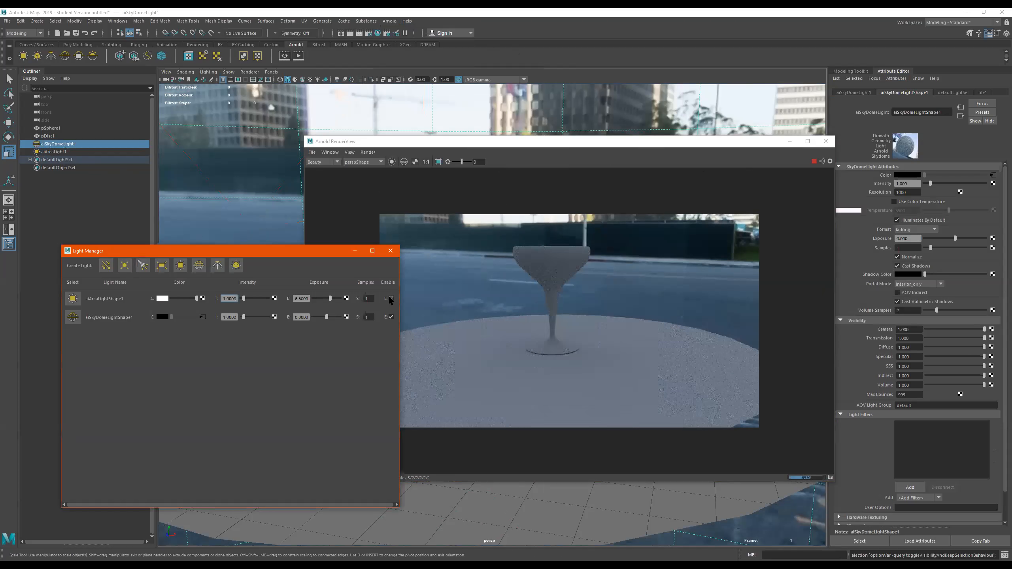
left_click(389, 297)
left_click(392, 317)
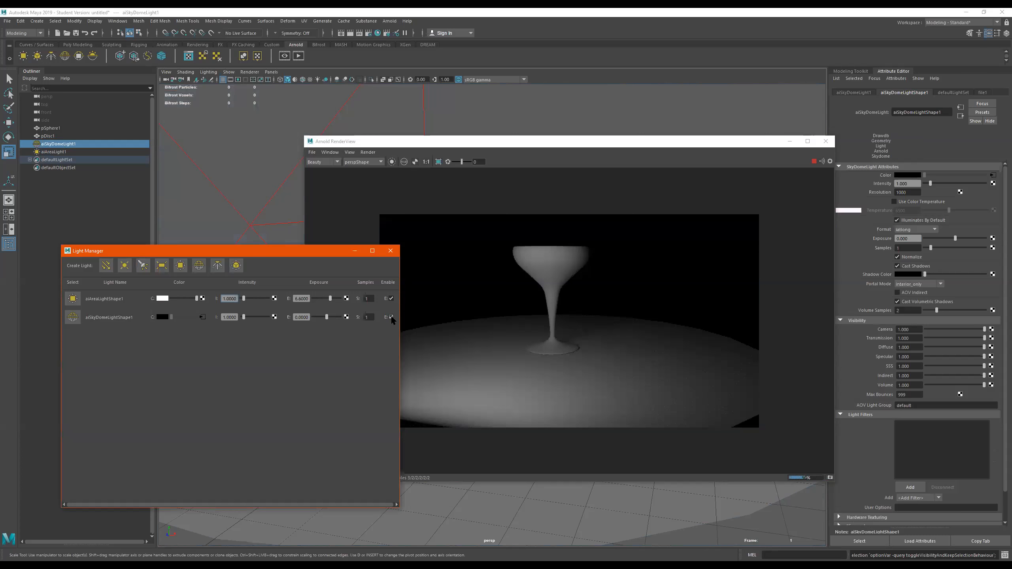
left_click(391, 317)
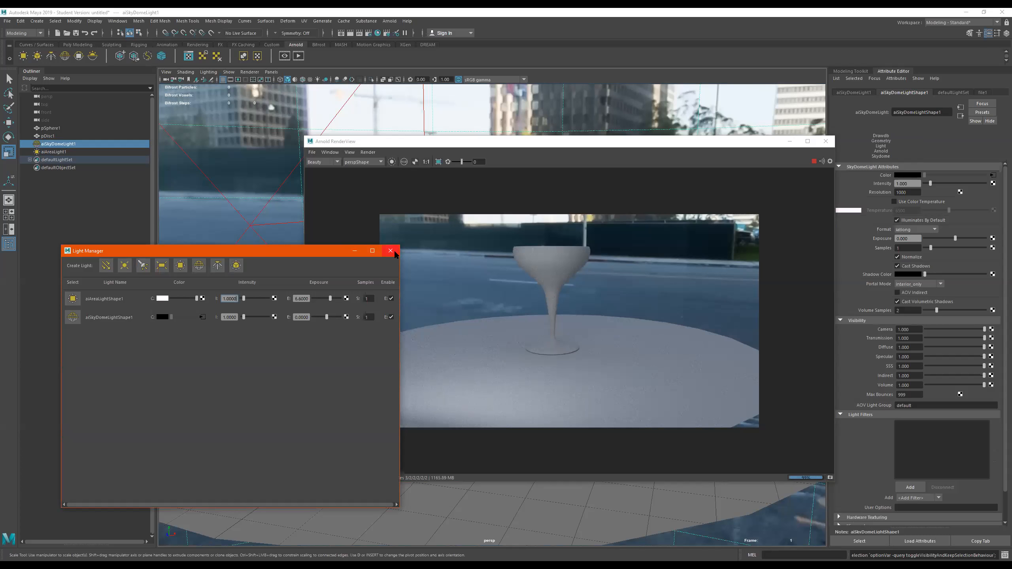
left_click(390, 250)
- Assign a new aiStandardSurface material to the stemmed glass mesh and name the material Glass
left_click_drag(504, 140, 325, 87)
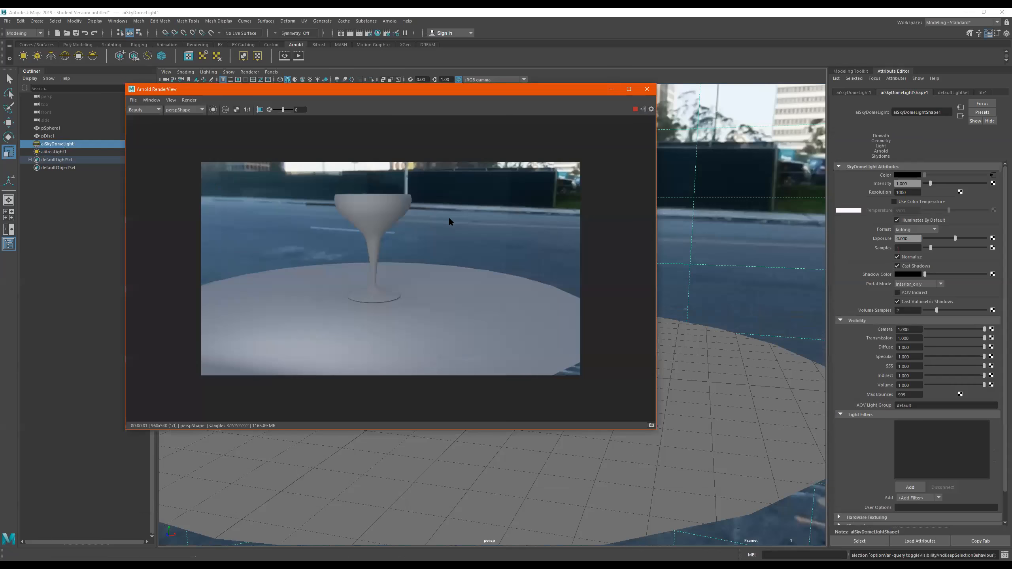
left_click(447, 289)
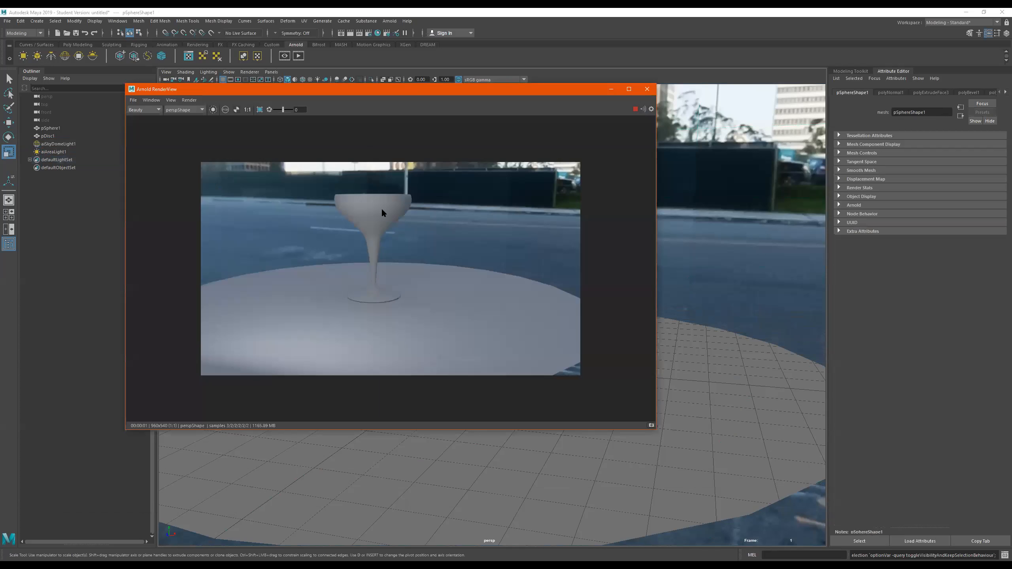
left_click_drag(393, 90, 484, 283)
right_click_drag(485, 201, 503, 401)
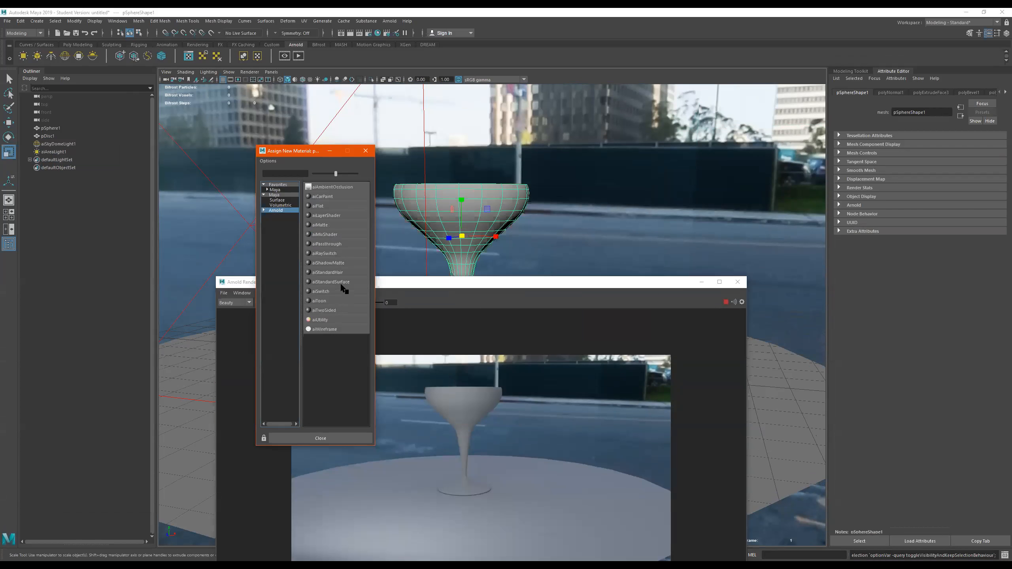
left_click(343, 282)
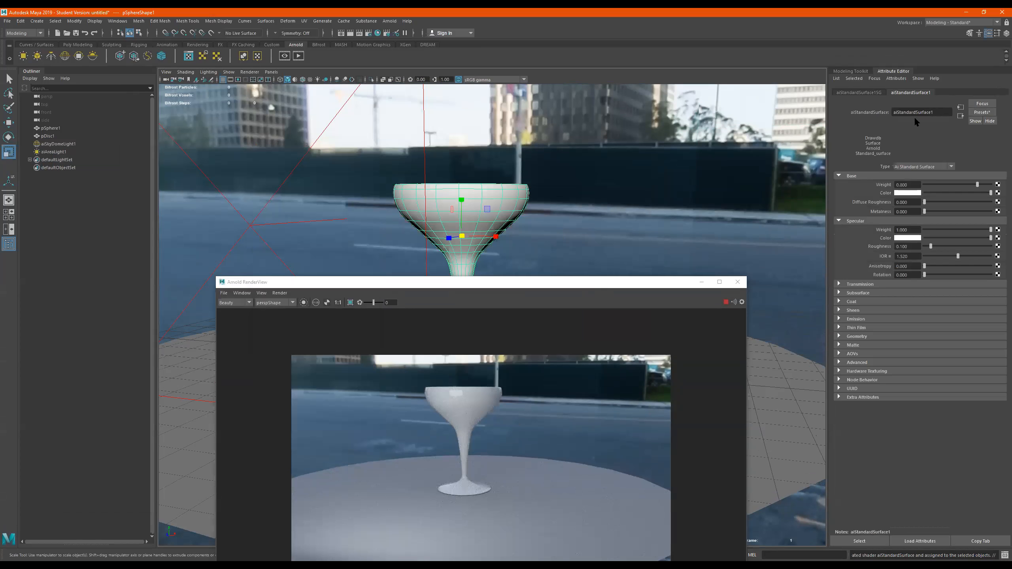
double_click(940, 112)
type("Glass")
key("Return")
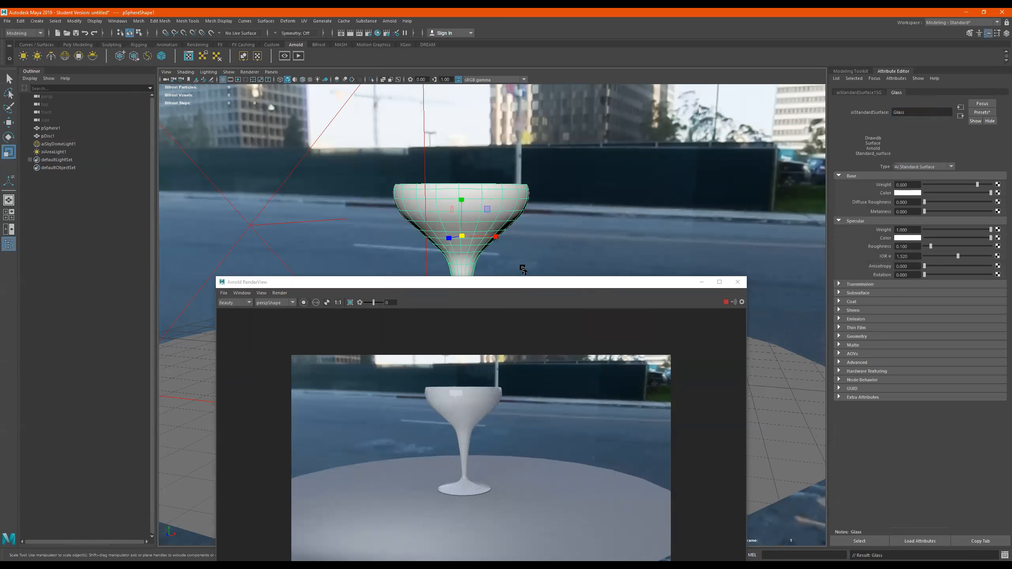
right_click(477, 185)
mouse_move(480, 319)
right_click_drag(481, 315, 478, 178)
- Assign the existing Glass material to the disc ground
left_click(187, 413)
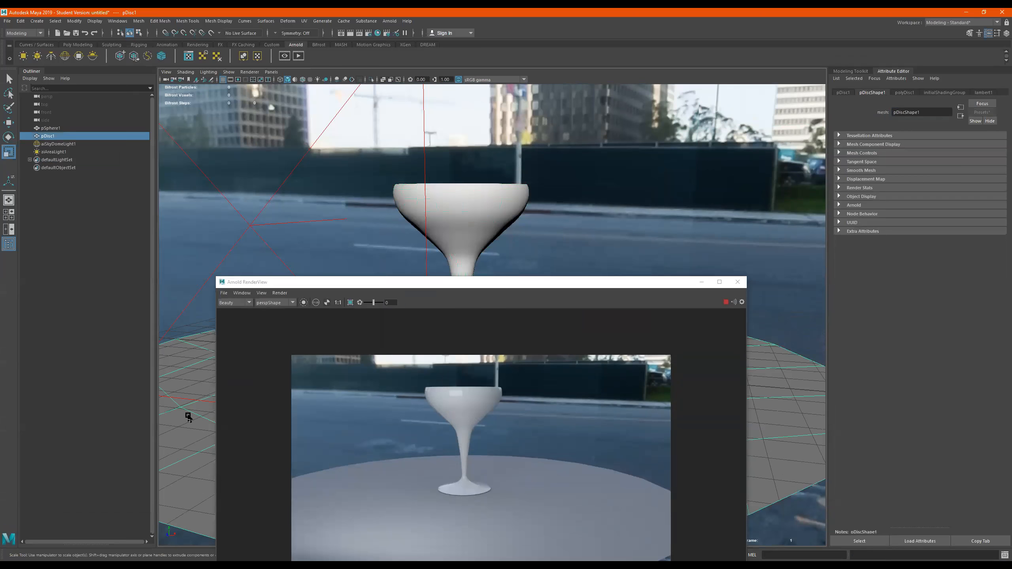
right_click(190, 408)
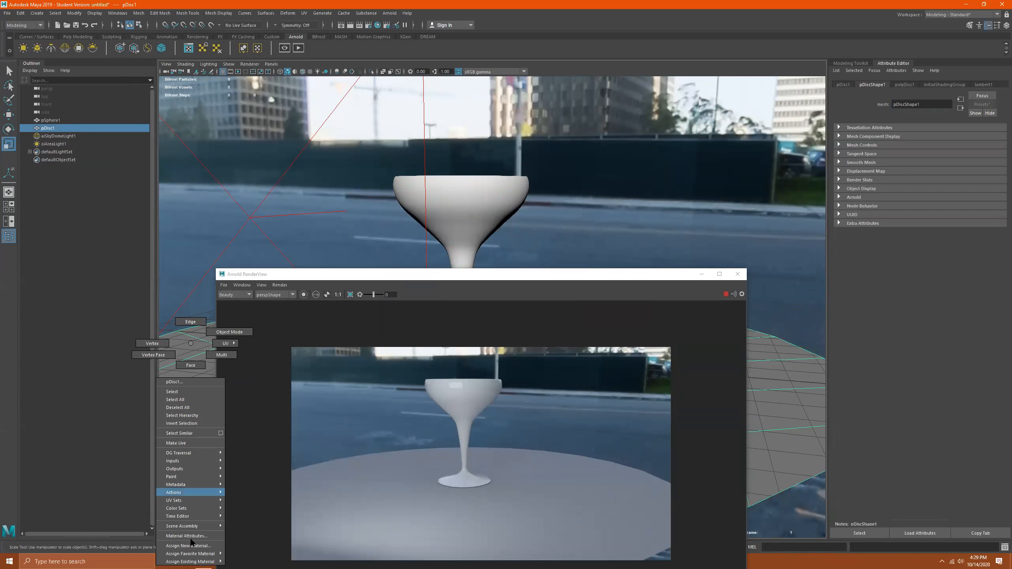
mouse_move(191, 562)
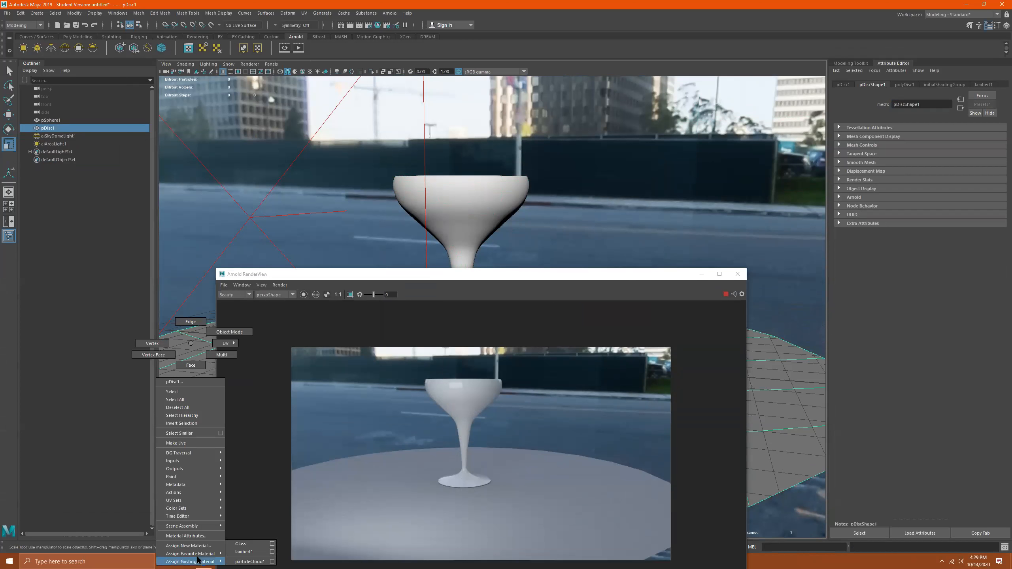
left_click(251, 545)
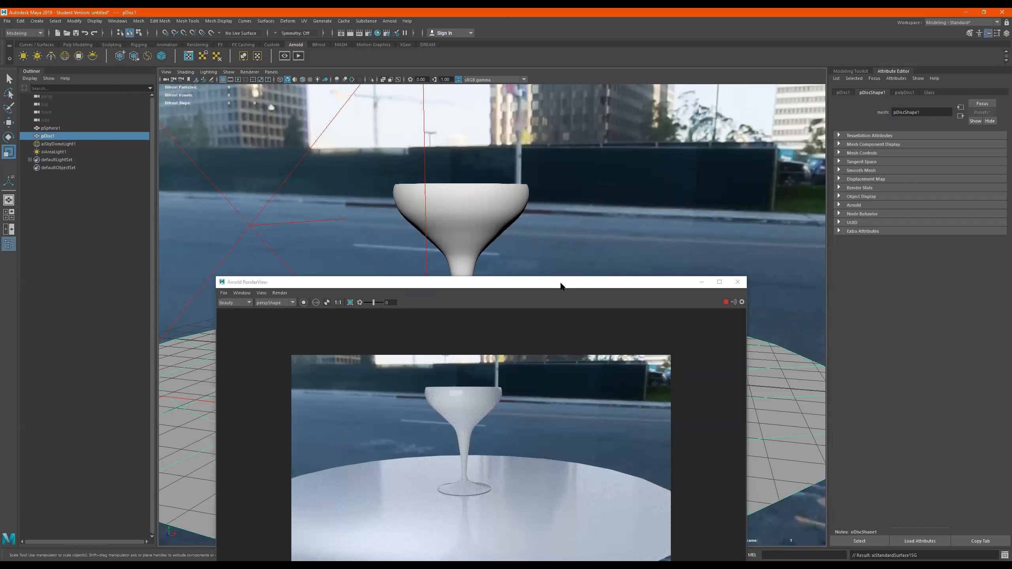
- Assign a new aiStandardSurface material to the disc ground and name the material Floor
left_click_drag(491, 282, 515, 205)
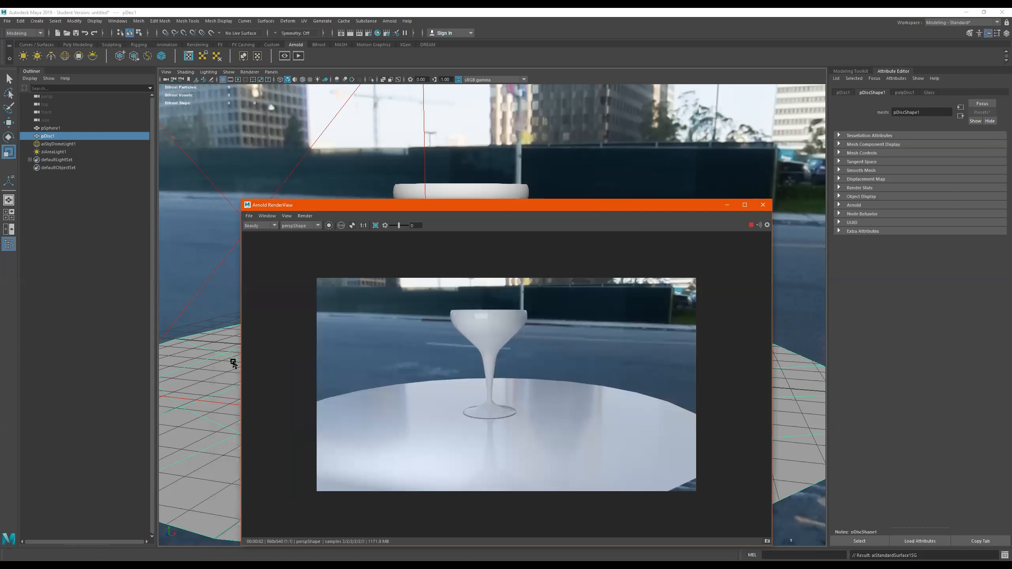
right_click_drag(206, 351, 222, 546)
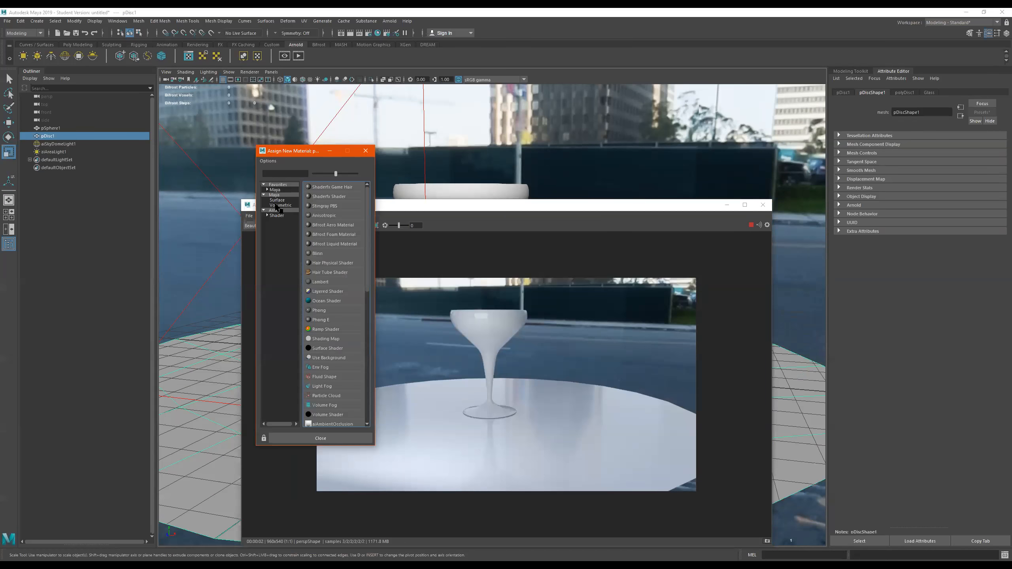
left_click(278, 210)
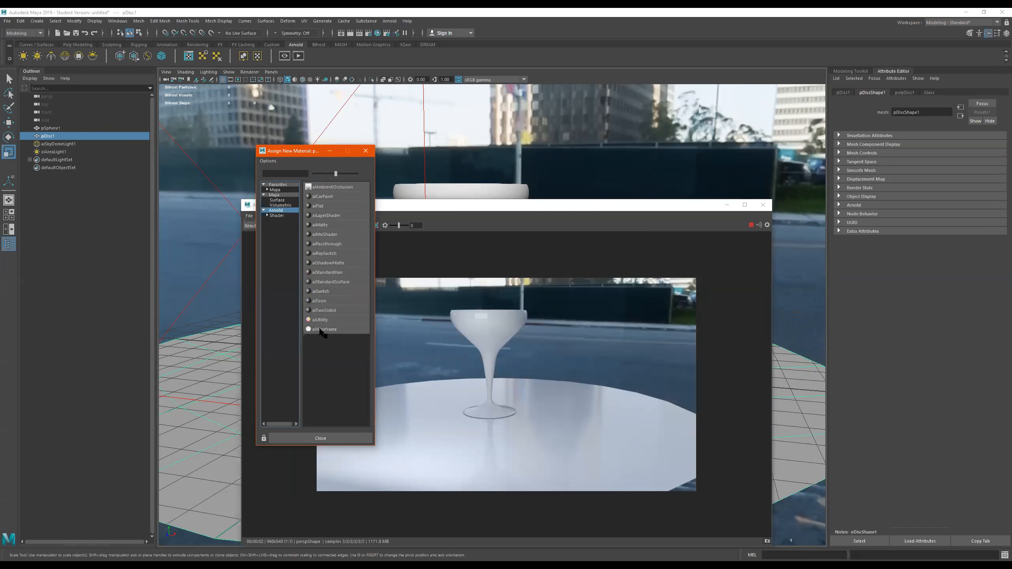
left_click(331, 282)
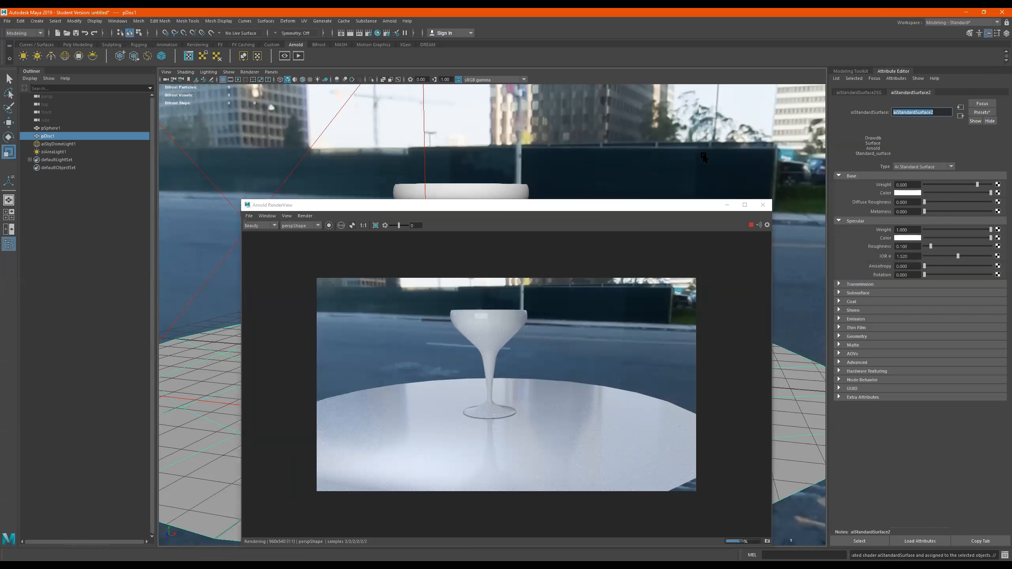
type("Floor")
key("Return")
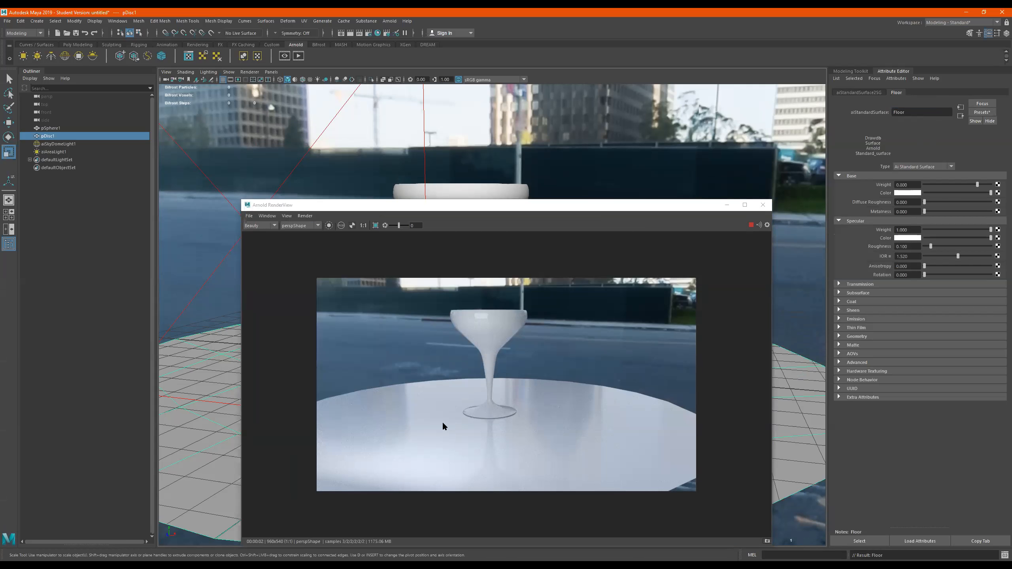
- Pick the disc in the Arnold render to inspect its shape and material attributes
left_click(543, 398)
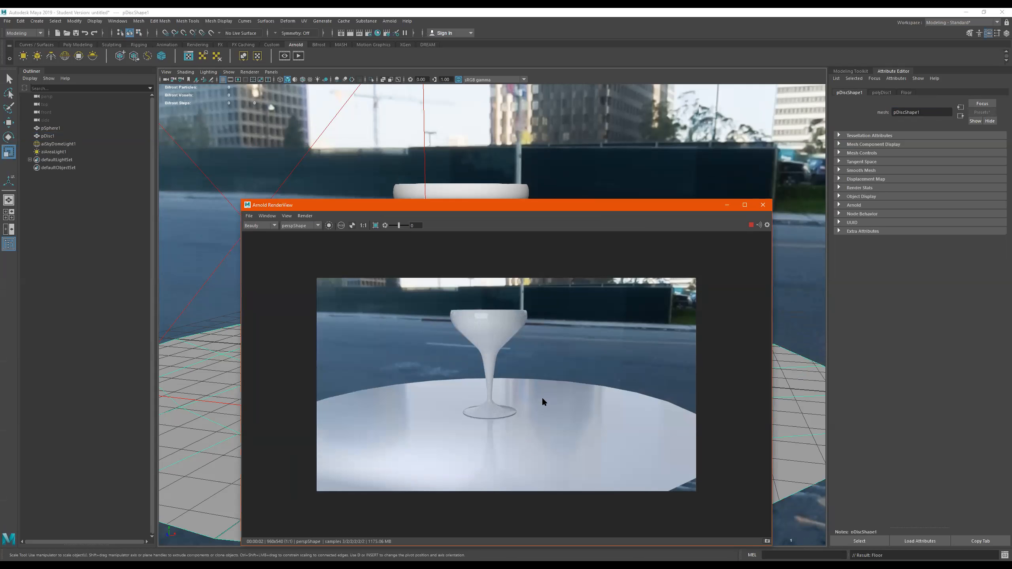
left_click(907, 92)
left_click(849, 93)
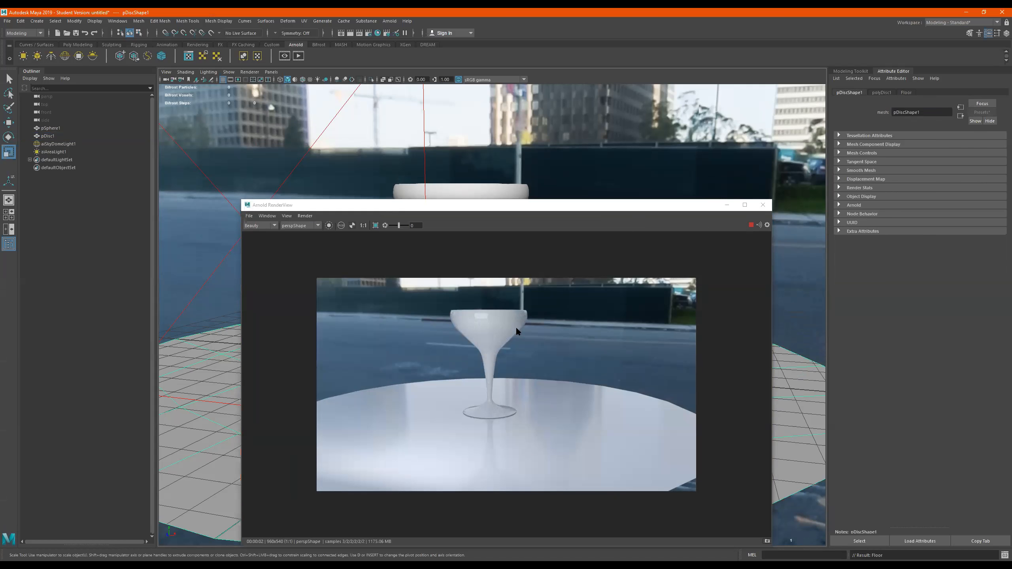
- Select the stemmed glass through the Arnold render and delete its construction history
left_click(496, 326)
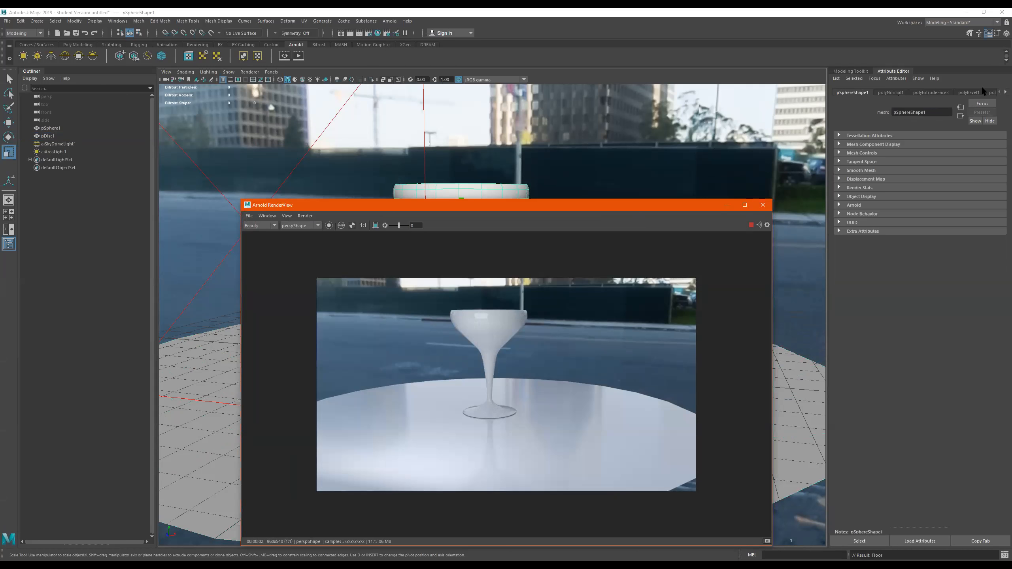
left_click(1004, 92)
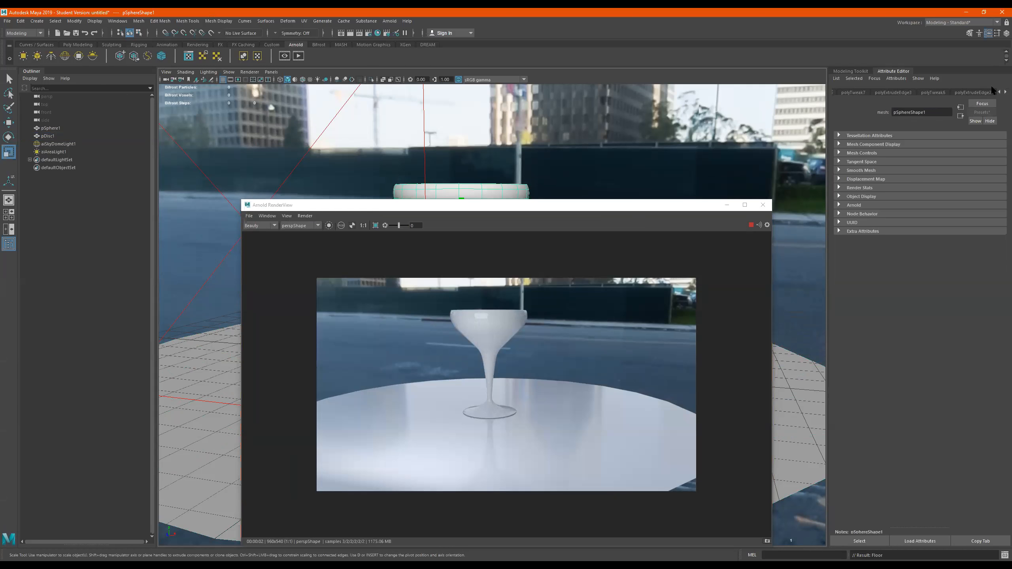
left_click(1005, 93)
left_click(1005, 92)
left_click(1005, 92)
left_click(1005, 93)
left_click(79, 45)
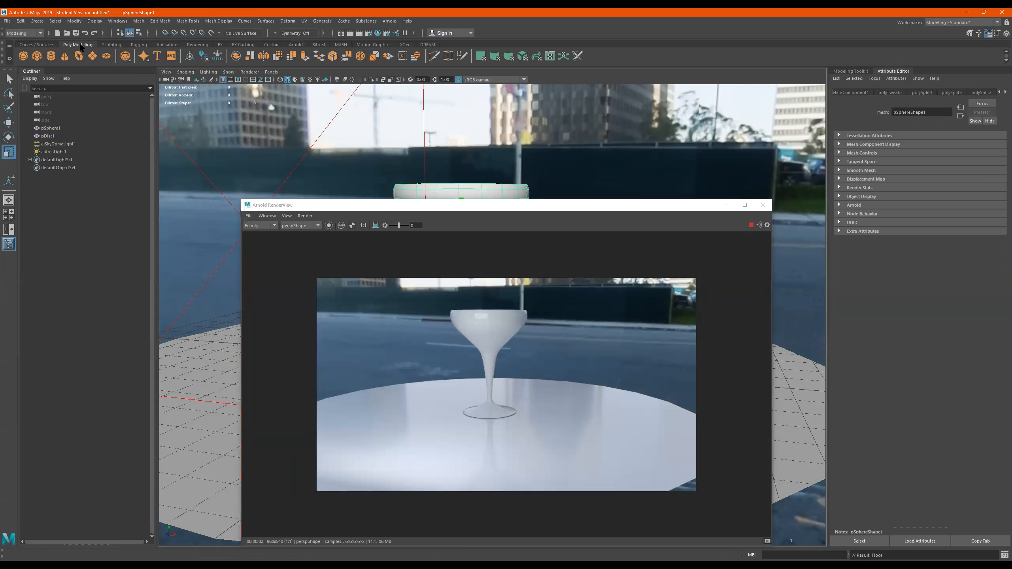
left_click(204, 56)
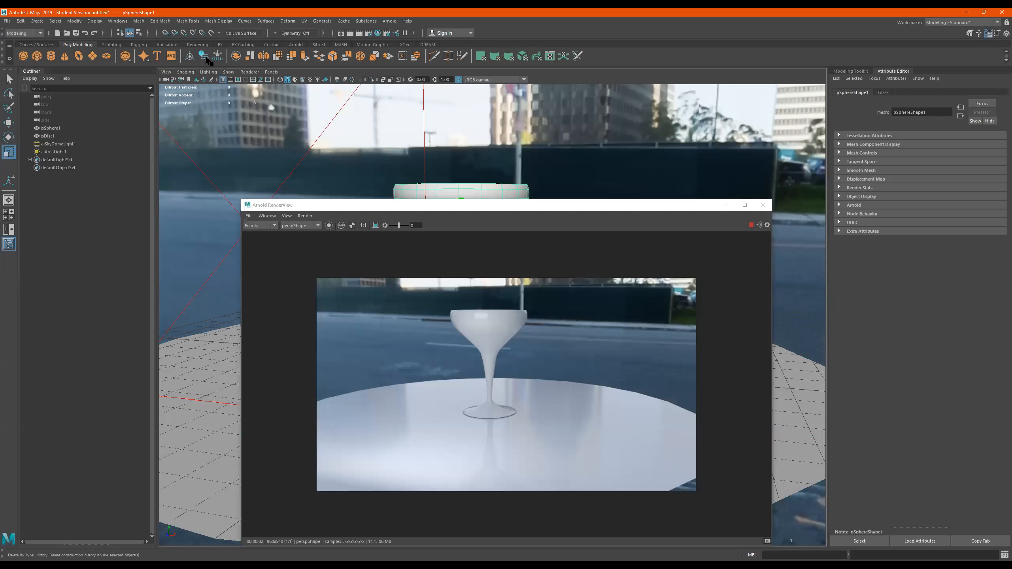
- Raise the transmission weight of the Glass material to 1.000 so the stemmed glass renders transparent
left_click(881, 93)
left_click(889, 93)
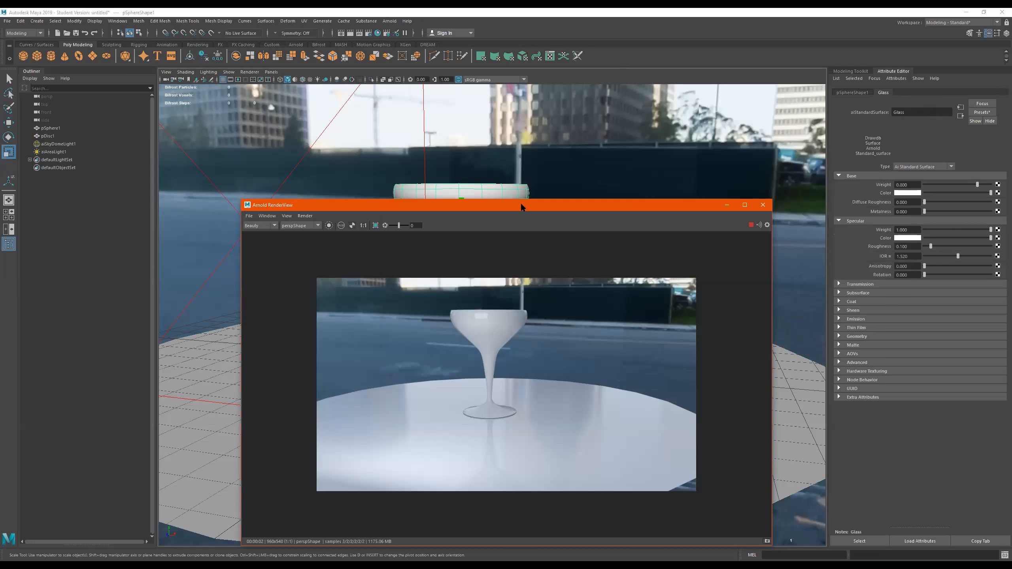
left_click_drag(521, 206, 478, 116)
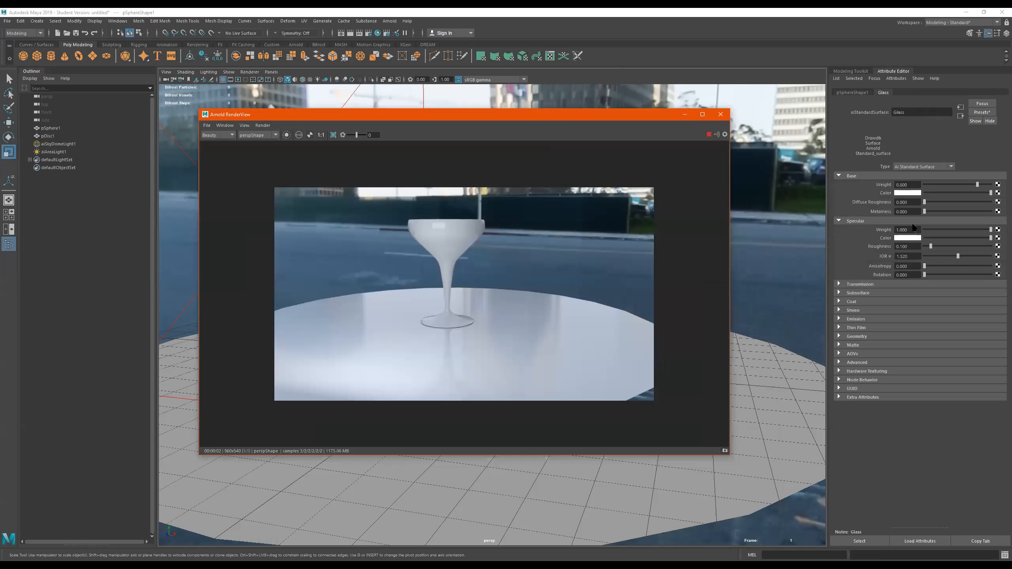
left_click(869, 283)
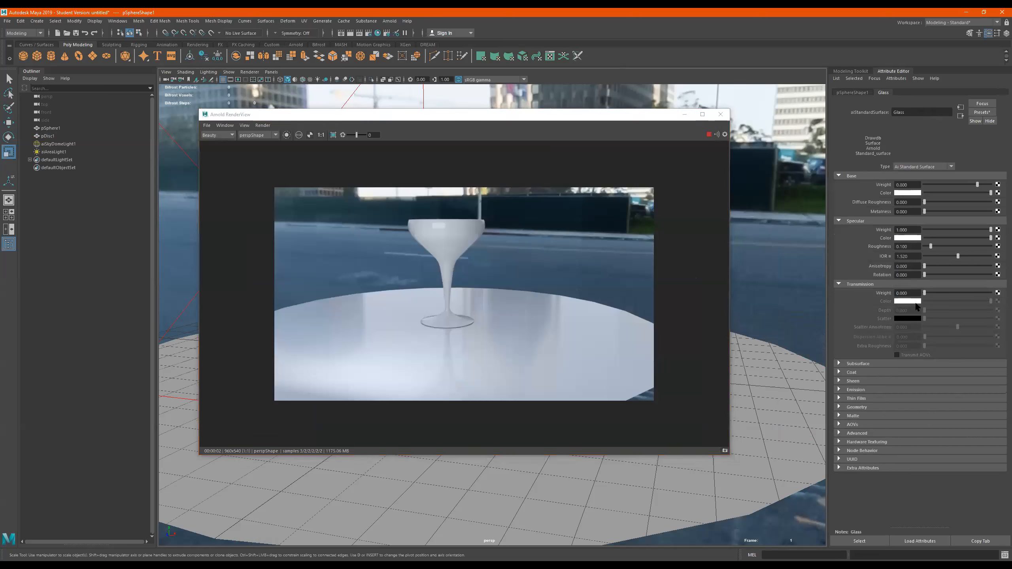
left_click(448, 230)
left_click_drag(946, 292, 973, 294)
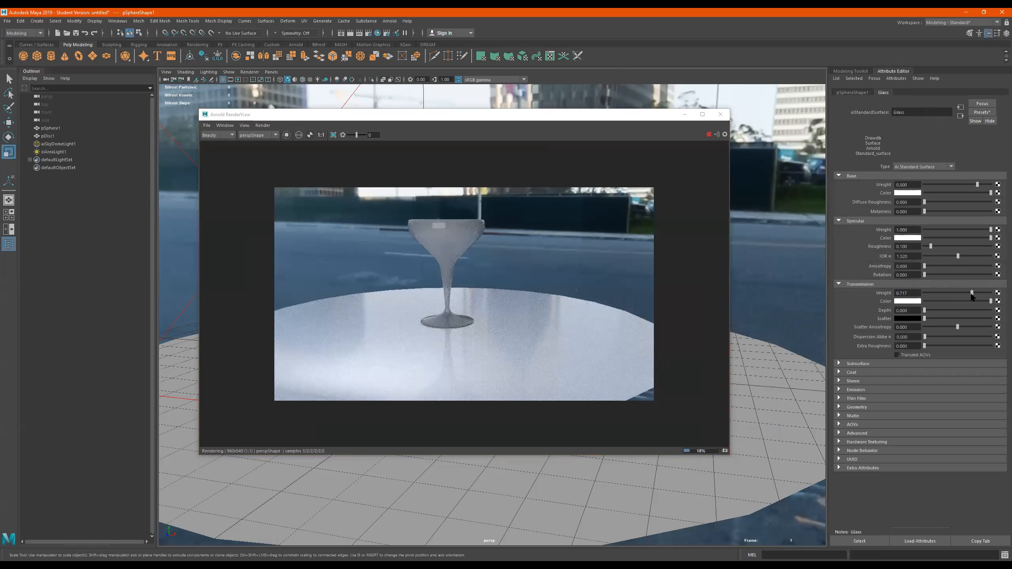
left_click_drag(971, 295, 997, 294)
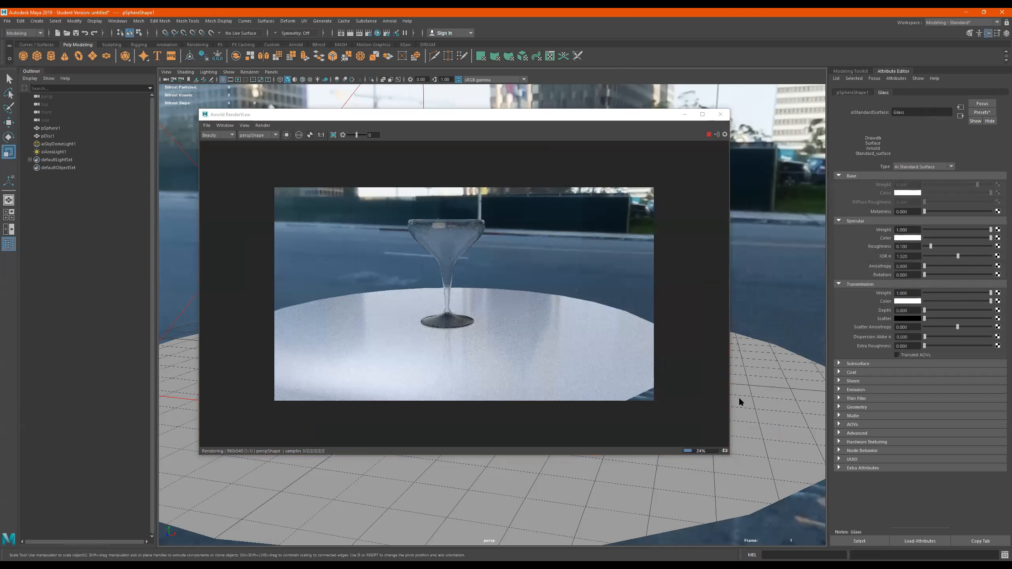
- Open the Render Settings at the Arnold Renderer sampling options and place the window beside the render
left_click_drag(767, 313, 778, 334, "alt")
right_click_drag(777, 335, 775, 287, "alt")
left_click_drag(763, 267, 761, 244, "alt")
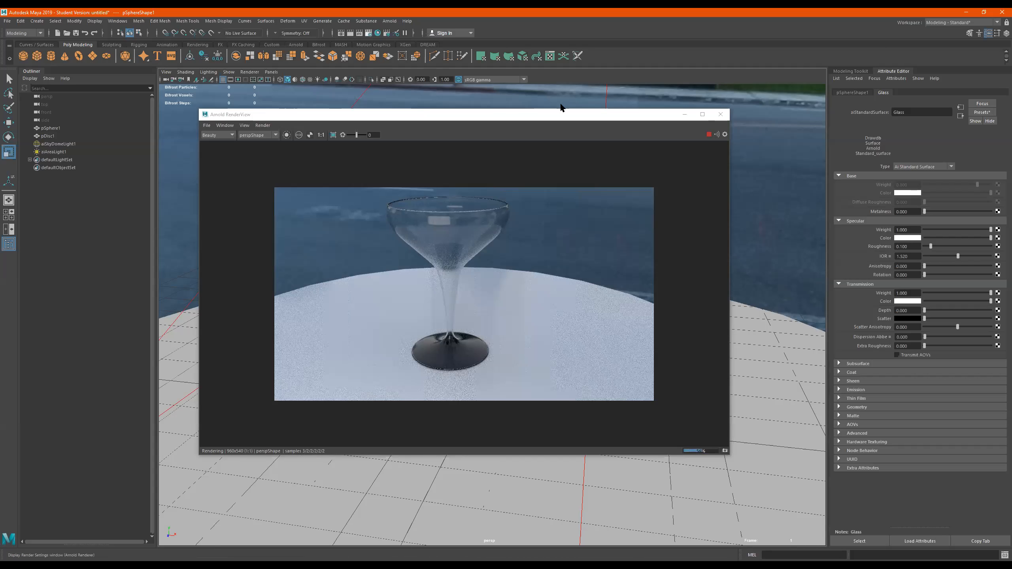
left_click(368, 33)
left_click_drag(179, 84, 682, 128)
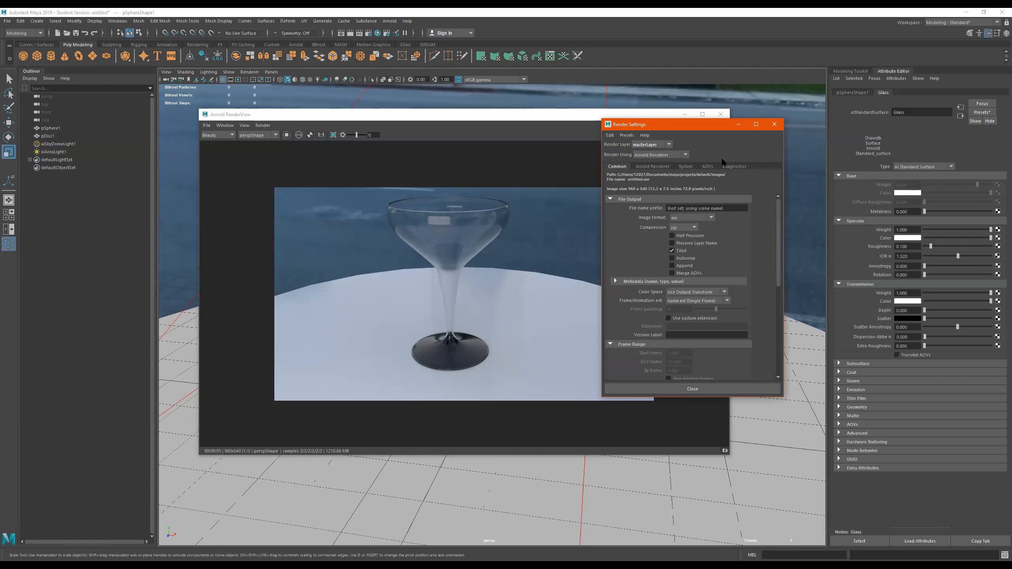
left_click(659, 167)
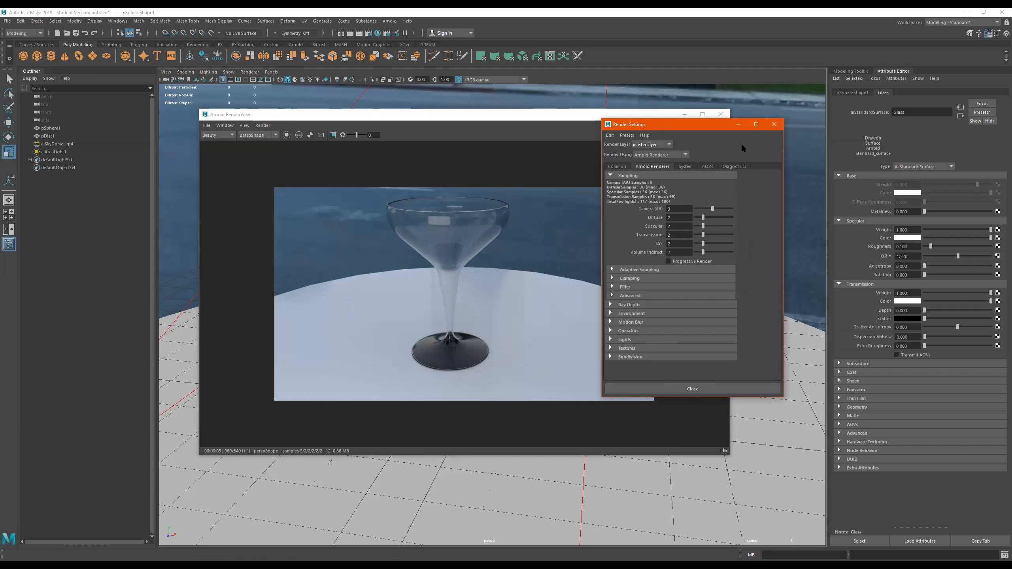
left_click_drag(695, 125, 828, 109)
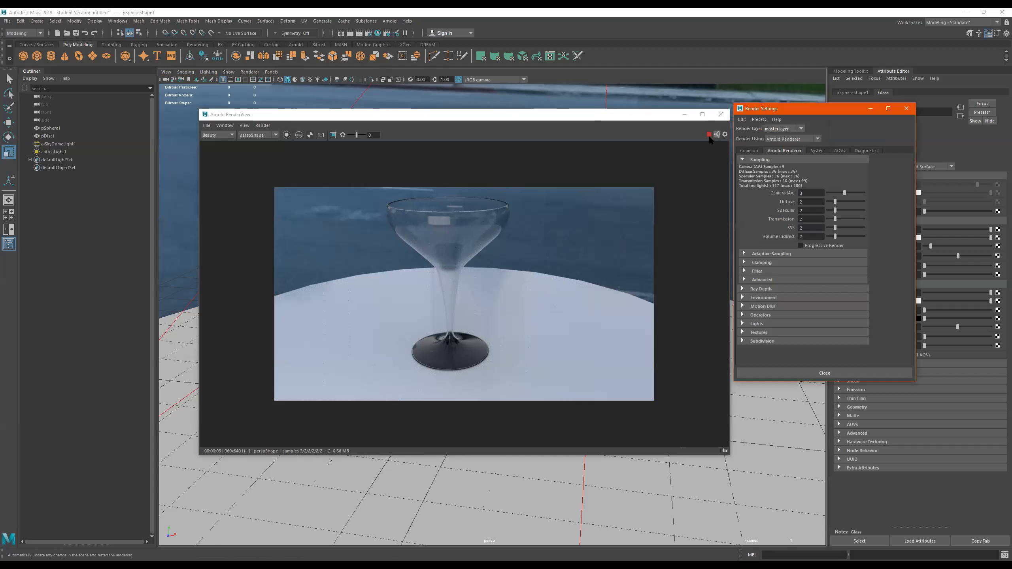
- Stop the live Arnold render and close the render view
left_click(709, 135)
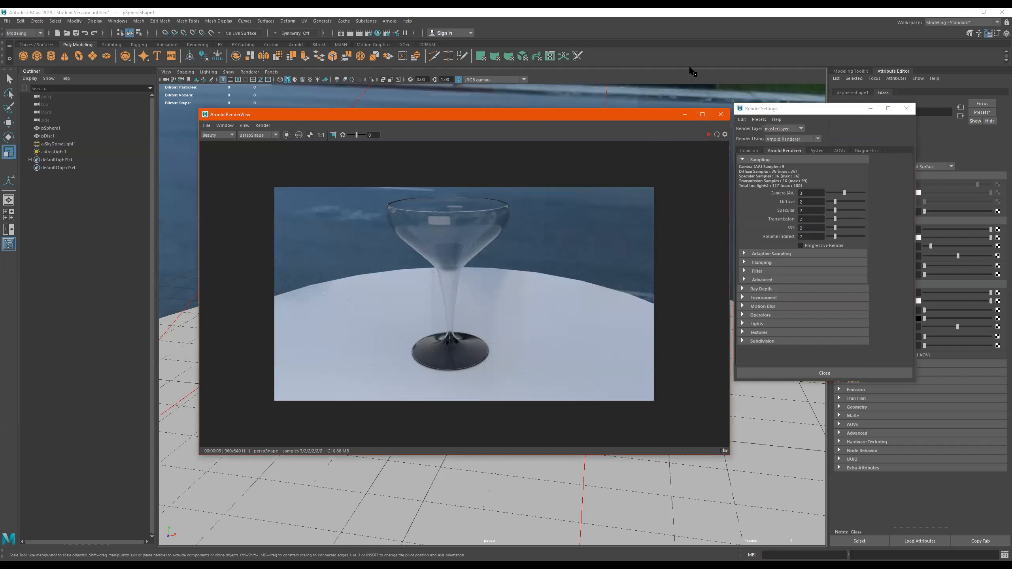
left_click_drag(633, 115, 604, 130)
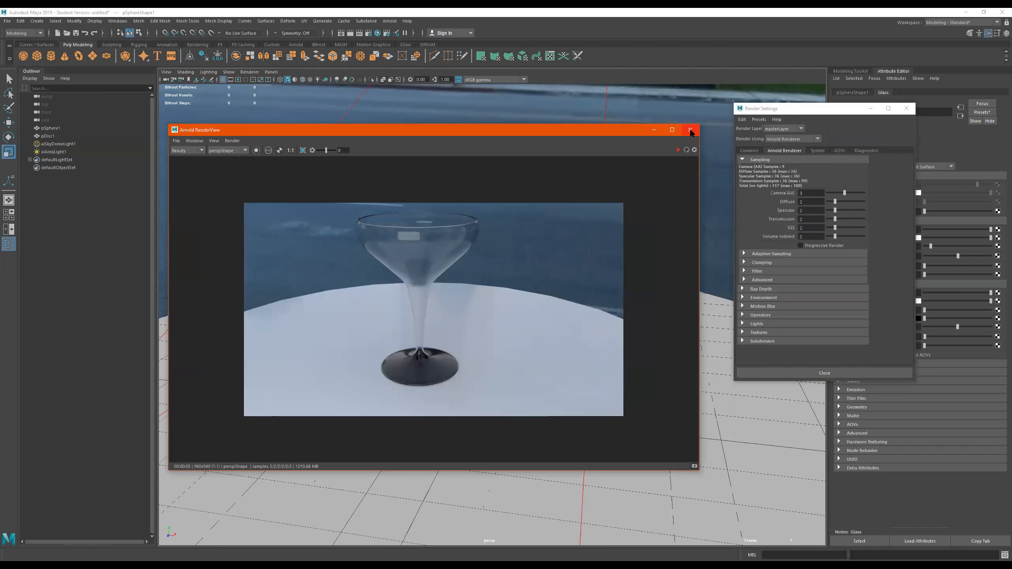
left_click(690, 130)
- Examine the glass's overlapping wall surfaces in wireframe and shaded display, from the rim down the stem to the base
key("f")
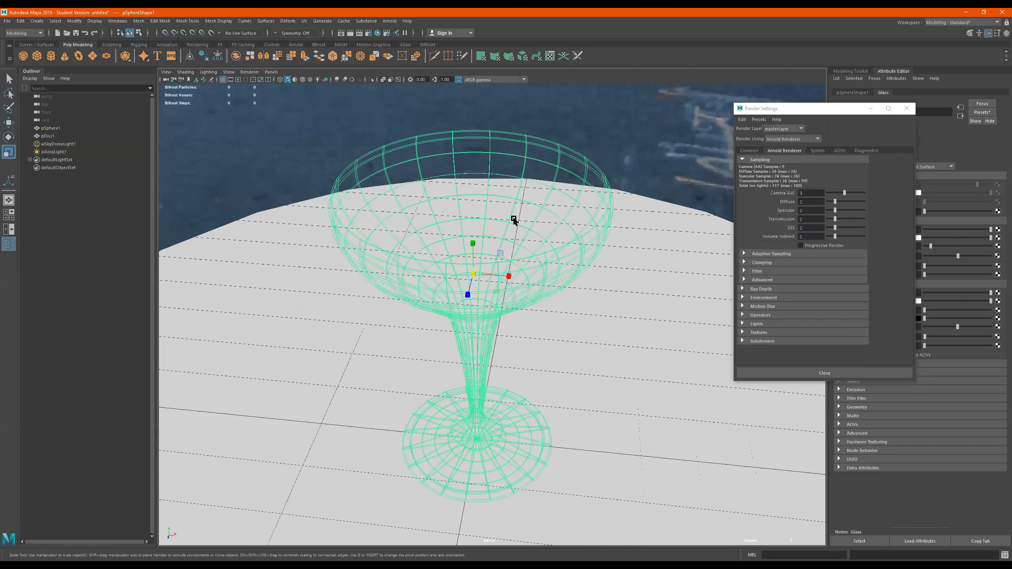
left_click_drag(550, 203, 550, 194, "alt")
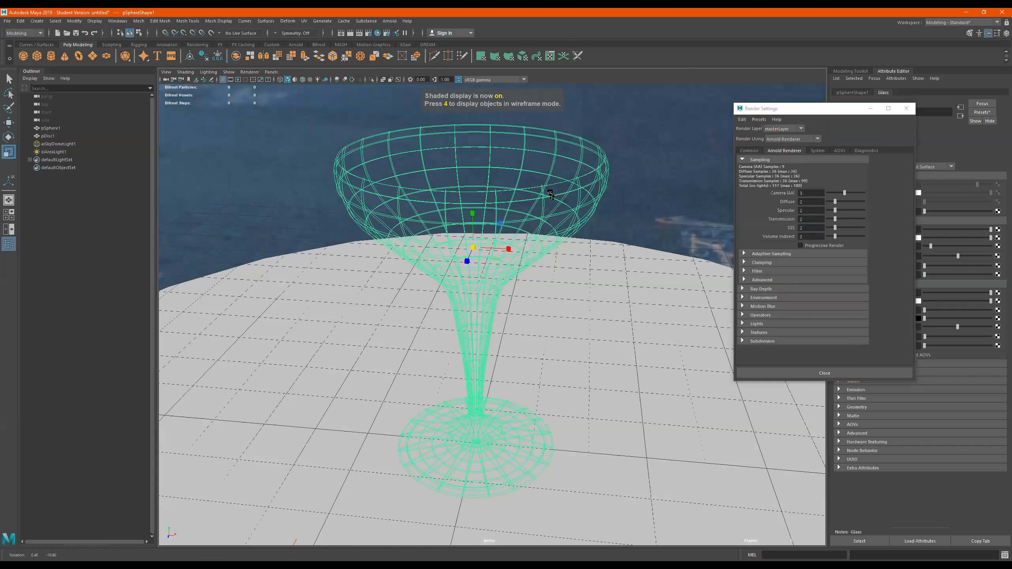
key("4")
mouse_move(472, 181)
left_mouse_down("alt")
mouse_move(524, 190)
mouse_move(528, 203)
mouse_move(472, 302)
mouse_move(581, 244)
mouse_move(587, 233)
mouse_move(563, 226)
left_mouse_up("alt")
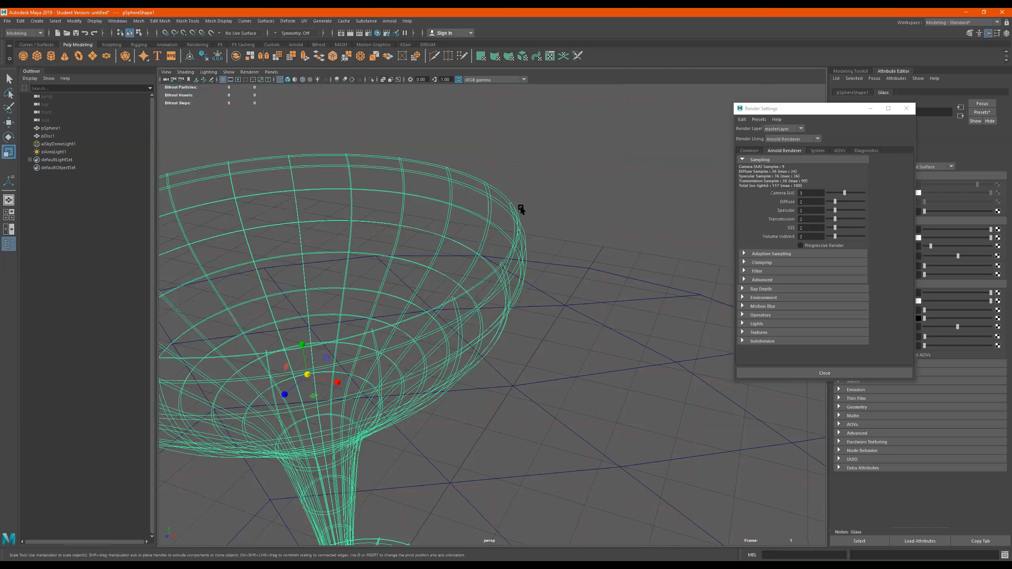
key("5")
mouse_move(547, 217)
left_mouse_down("alt")
mouse_move(436, 236)
mouse_move(510, 220)
mouse_move(522, 219)
mouse_move(512, 243)
mouse_move(657, 228)
mouse_move(524, 217)
mouse_move(499, 170)
left_mouse_up("alt")
right_click_drag(493, 163, 521, 168, "alt")
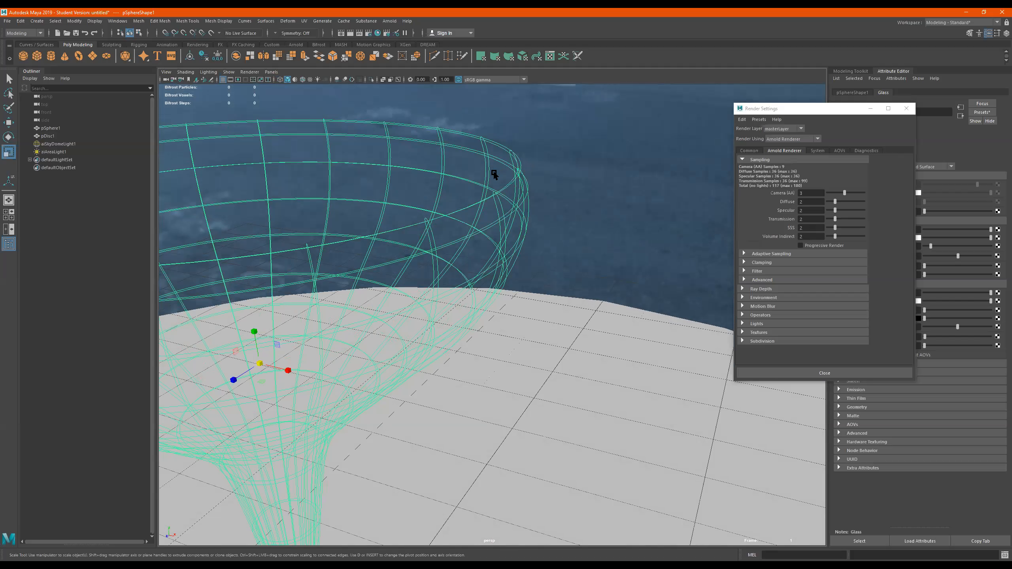
middle_click_drag(441, 207, 647, 193, "alt")
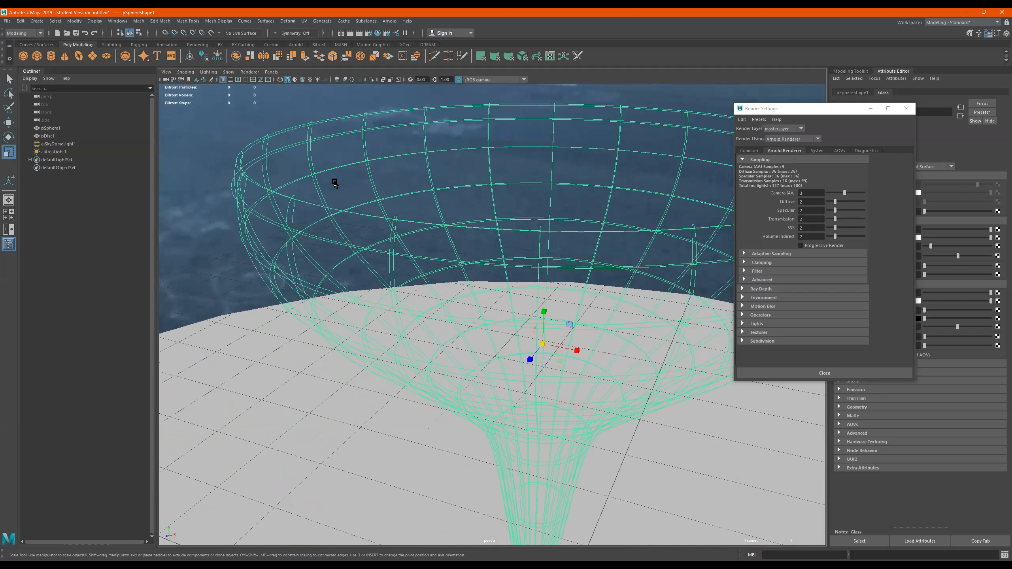
middle_click_drag(484, 294, 412, 160, "alt")
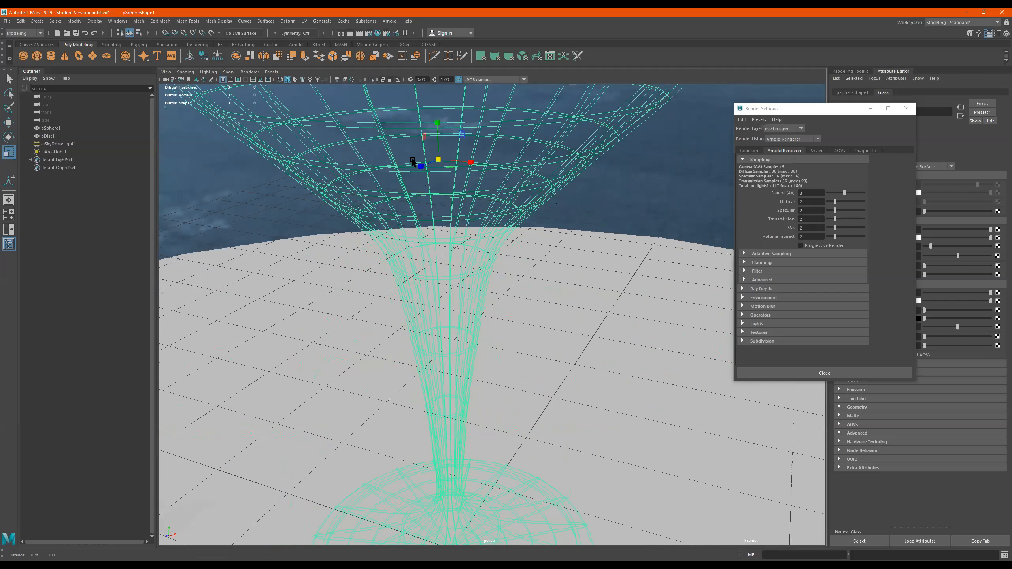
middle_click_drag(553, 434, 515, 380, "alt")
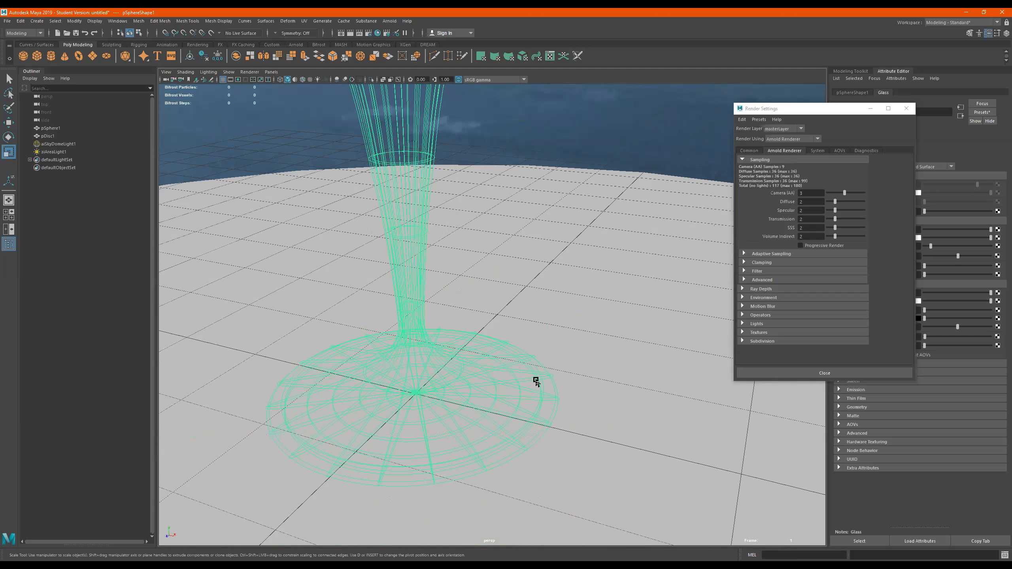
- Set the Transmission samples to 4 in the Arnold sampling settings
double_click(804, 219)
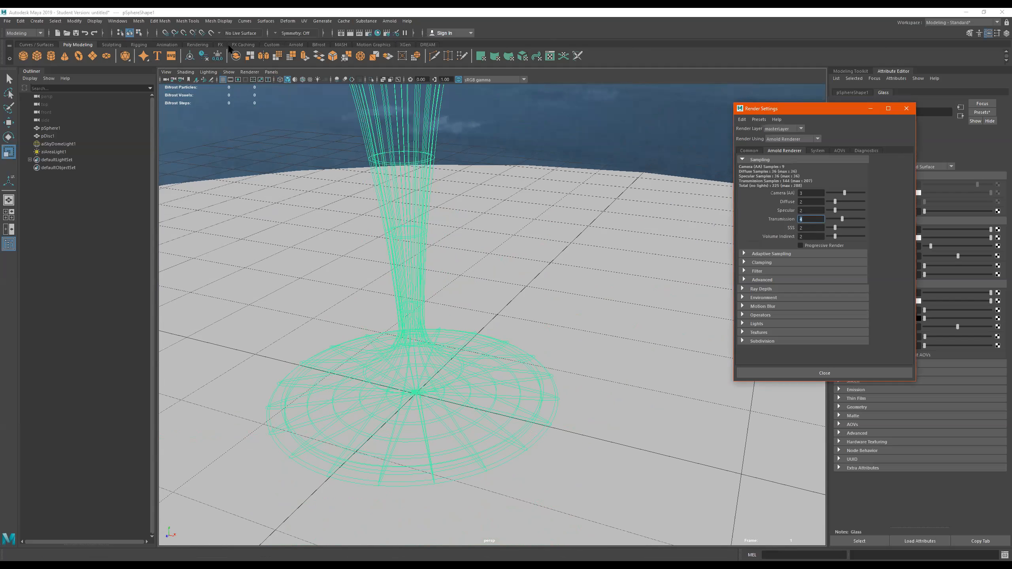
left_click(296, 44)
left_click_drag(502, 203, 441, 239, "alt")
right_click_drag(441, 238, 422, 236, "alt")
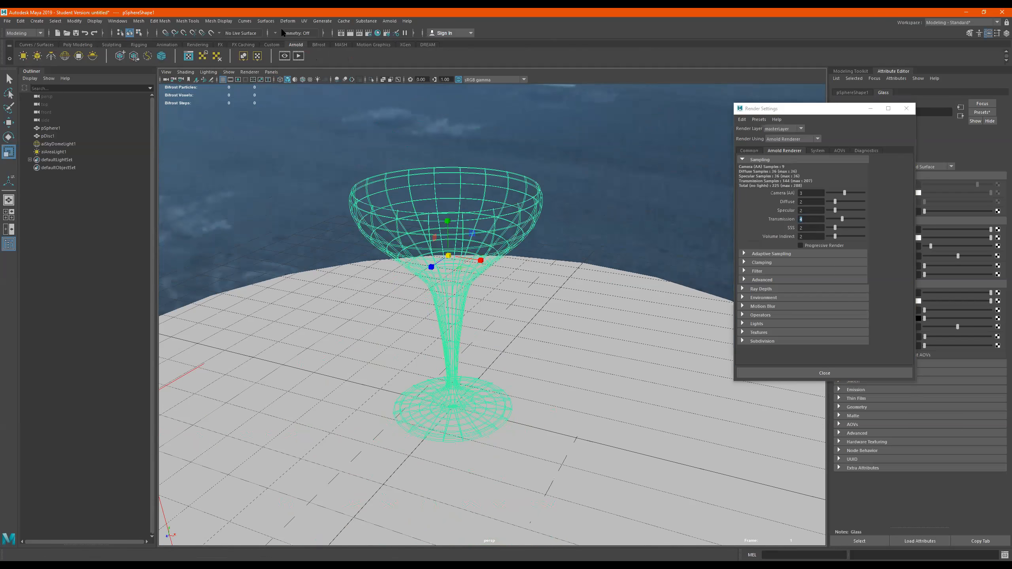
- Render the glass in Arnold, reset the Transmission samples to 2 and close the Render Settings
left_click(302, 58)
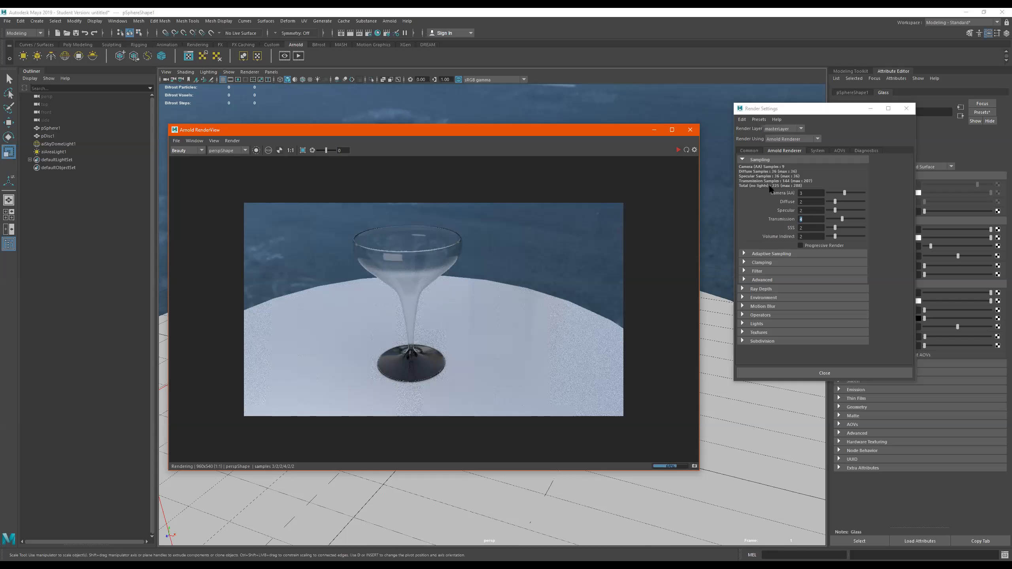
left_click(766, 221)
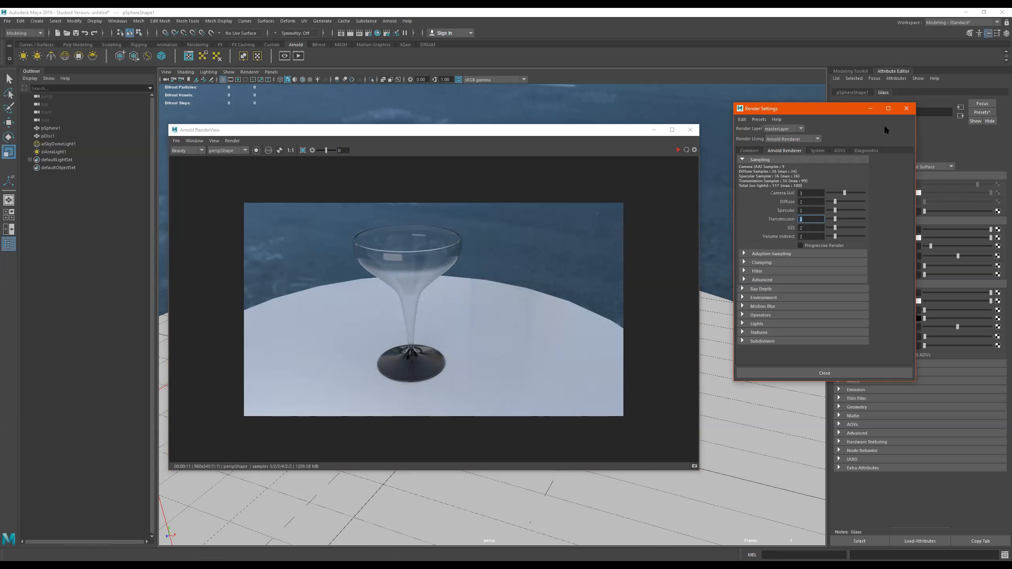
left_click(910, 110)
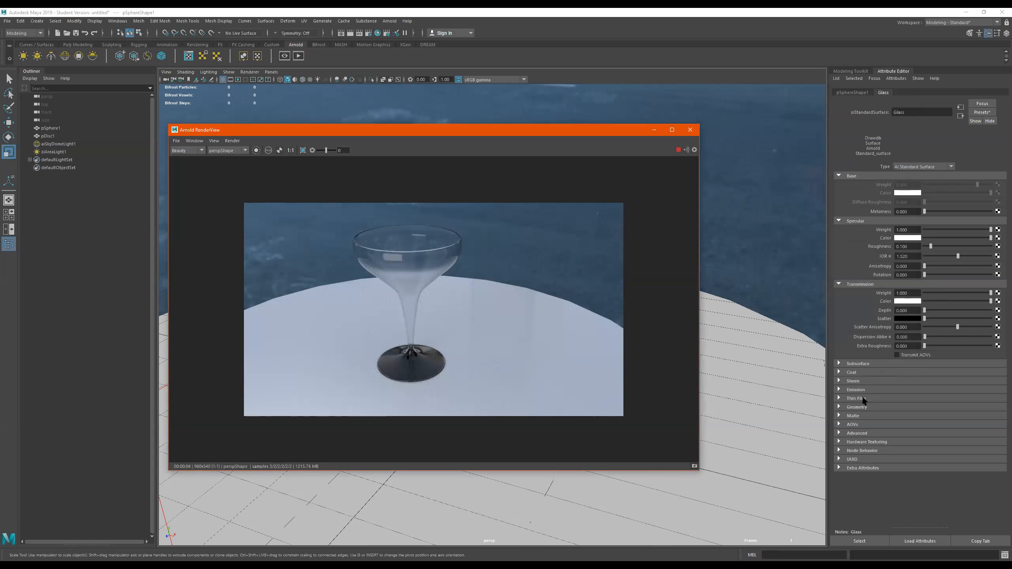
- Expand the Glass material's Geometry options and set its Transmission weight to 0.831
left_click(894, 397)
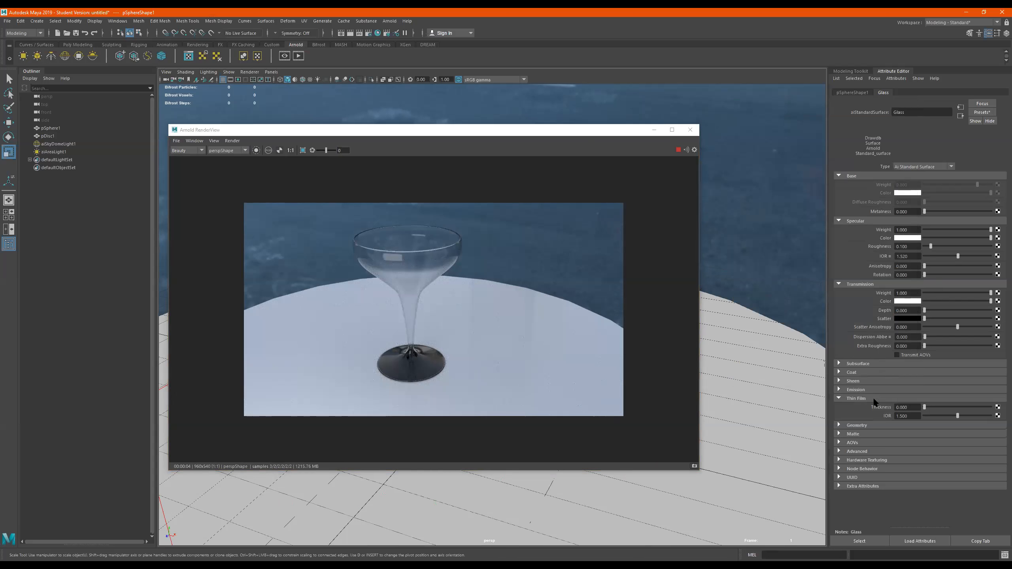
left_click(872, 399)
left_click(873, 404)
left_click(906, 416)
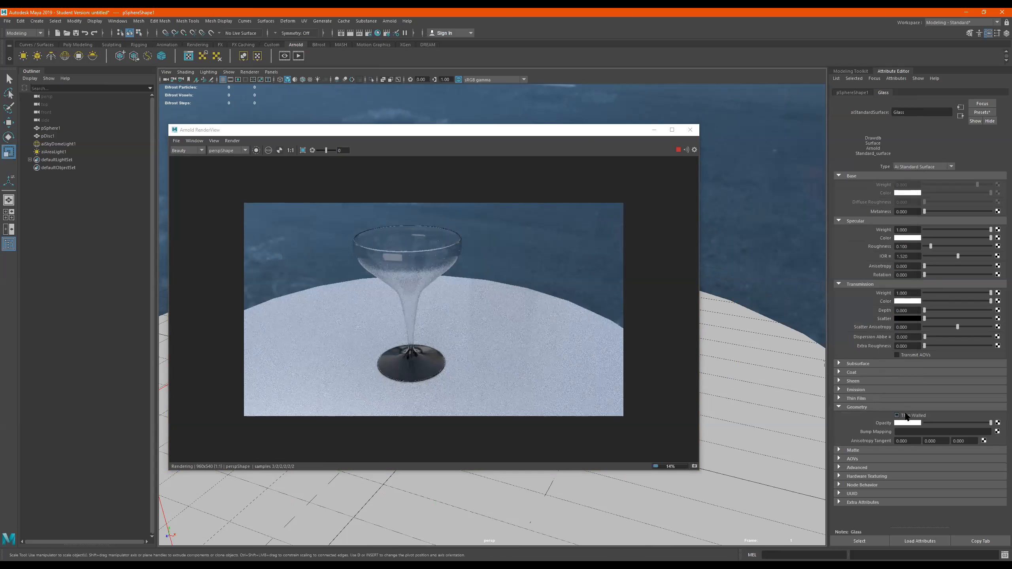
left_click(930, 292)
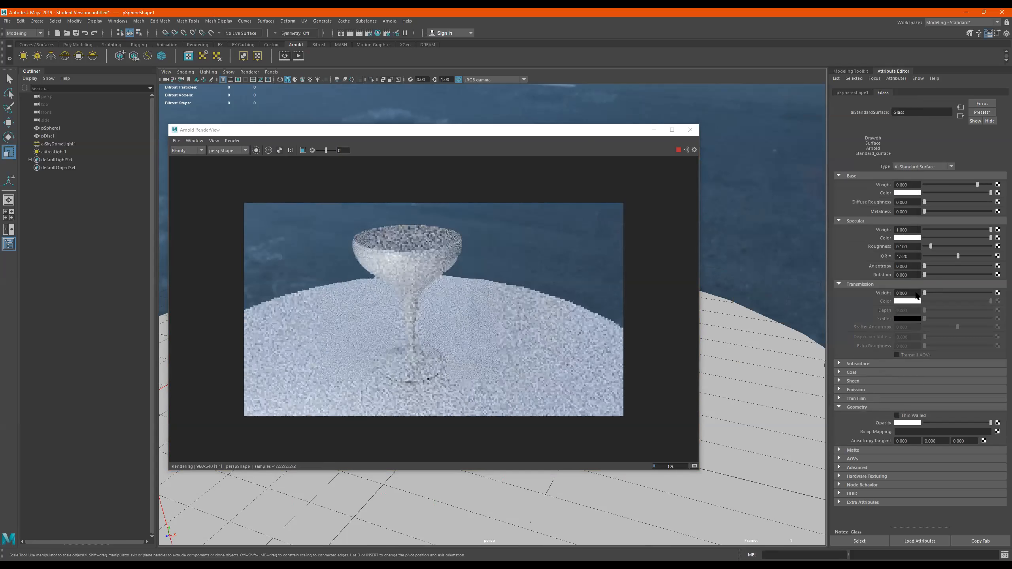
left_click_drag(938, 293, 982, 292)
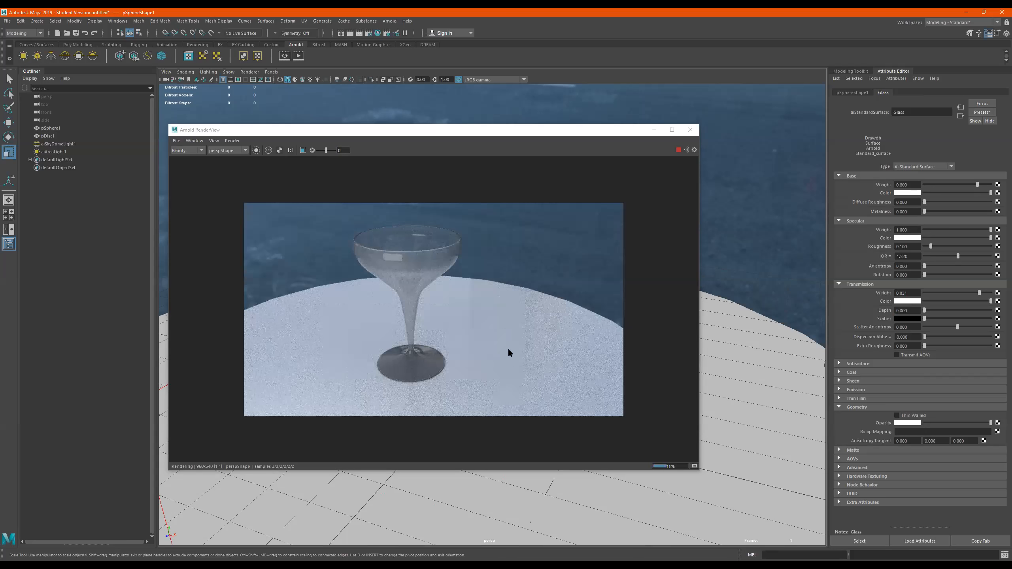
- Try the Thin Walled option on the Glass material with the stem and base in view, and close the live render
left_click_drag(752, 229, 436, 244, "alt")
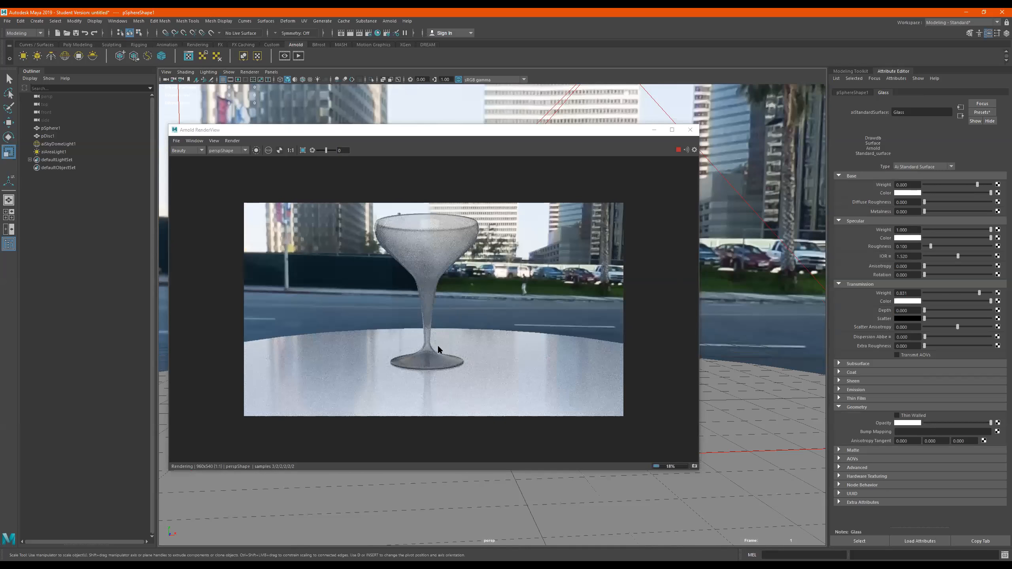
right_click_drag(720, 311, 749, 299, "alt")
middle_click_drag(749, 299, 739, 283, "alt")
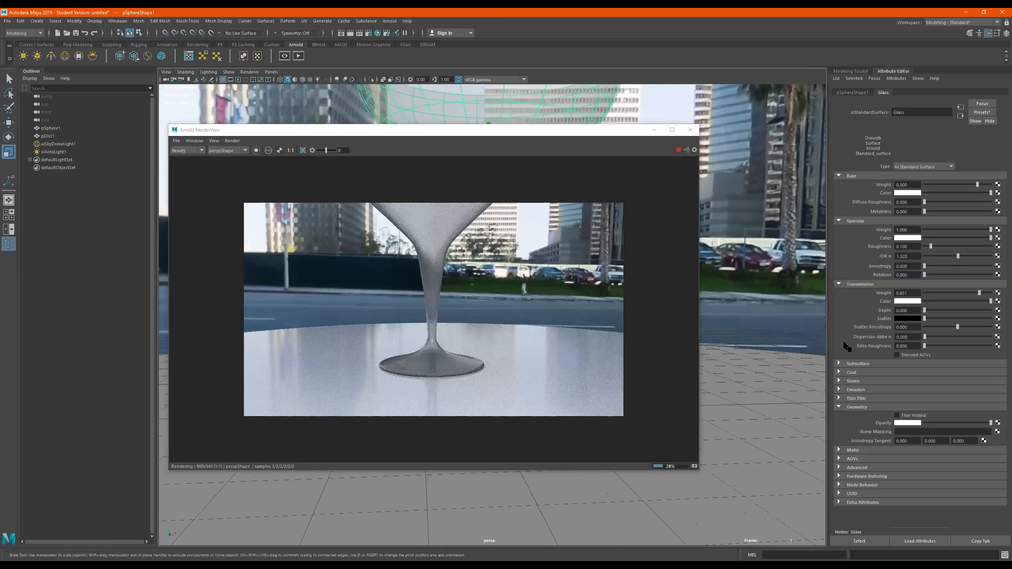
left_click(917, 417)
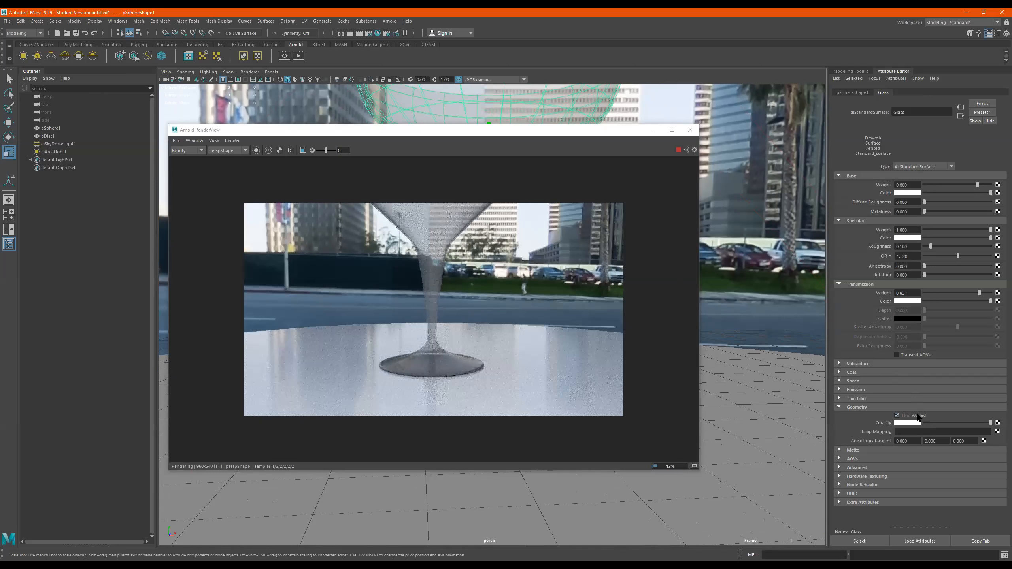
left_click(918, 417)
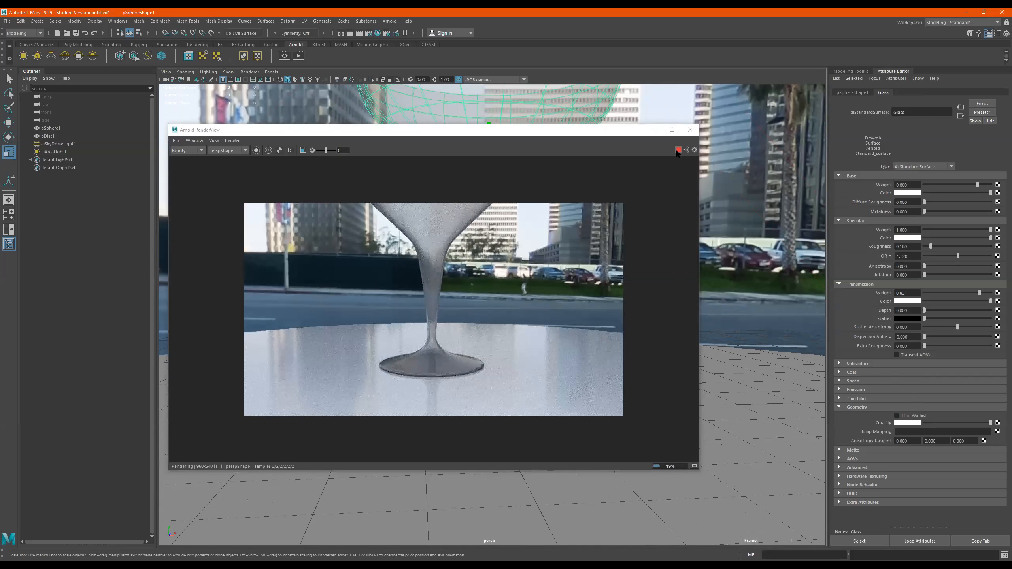
left_click(691, 129)
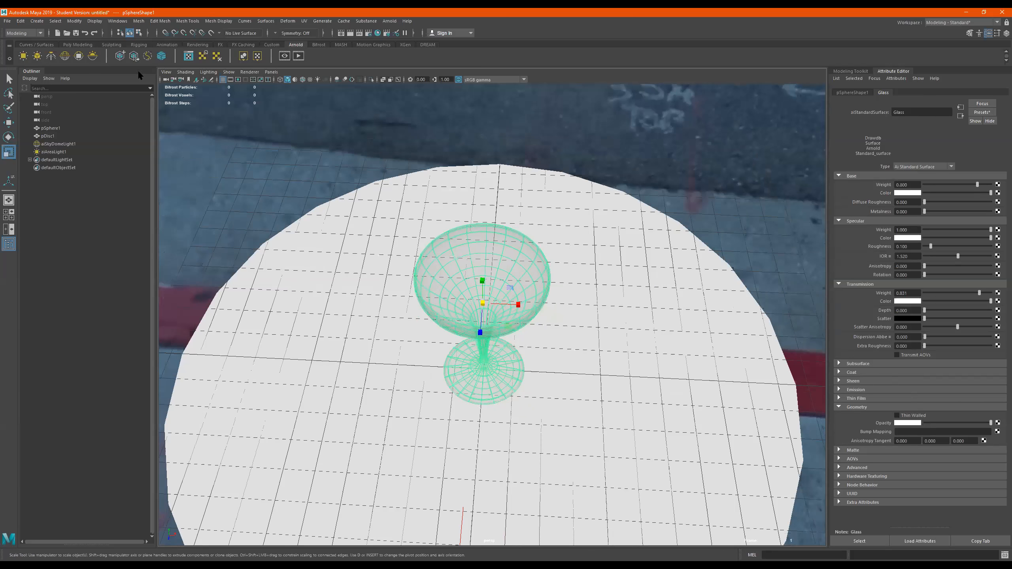
- Create a polygon sphere and scale it up to slightly wider than the glass's bowl
left_click(76, 44)
left_click(23, 56)
key("w")
key("e")
key("r")
left_click_drag(484, 369, 367, 323)
- Move the sphere to one side of the glass and place a duplicate on the other side
key("w")
left_click_drag(330, 359, 663, 327)
key("ctrl+d")
middle_click_drag(663, 327, 610, 330, "alt")
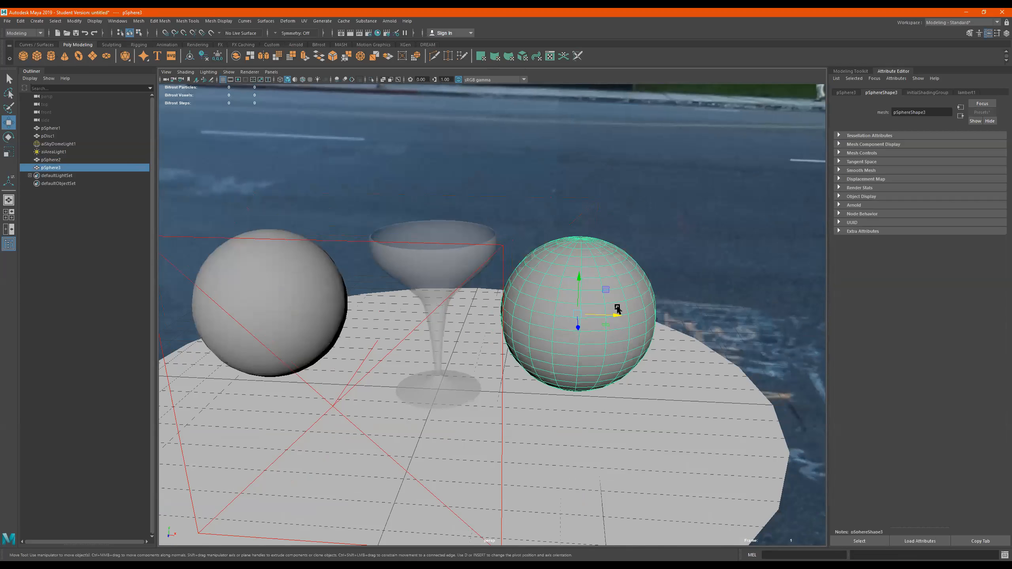
- Extrude all faces of the duplicated sphere with a thickness of 0.07 and return to object selection
key("4")
right_click_drag(617, 299, 576, 281)
scroll(709, 281, "up", 5)
key("ctrl+e")
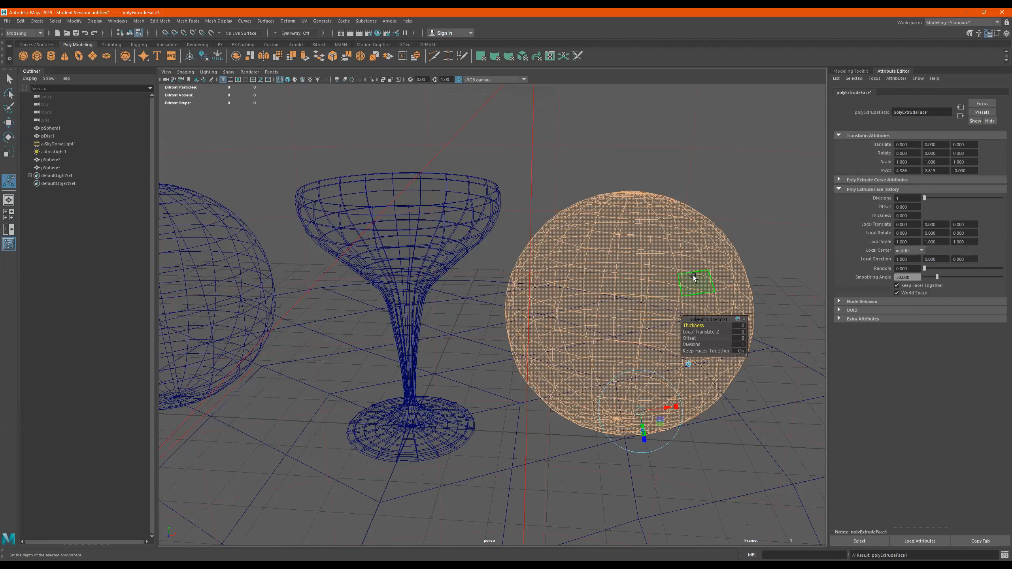
left_click_drag(695, 326, 698, 325)
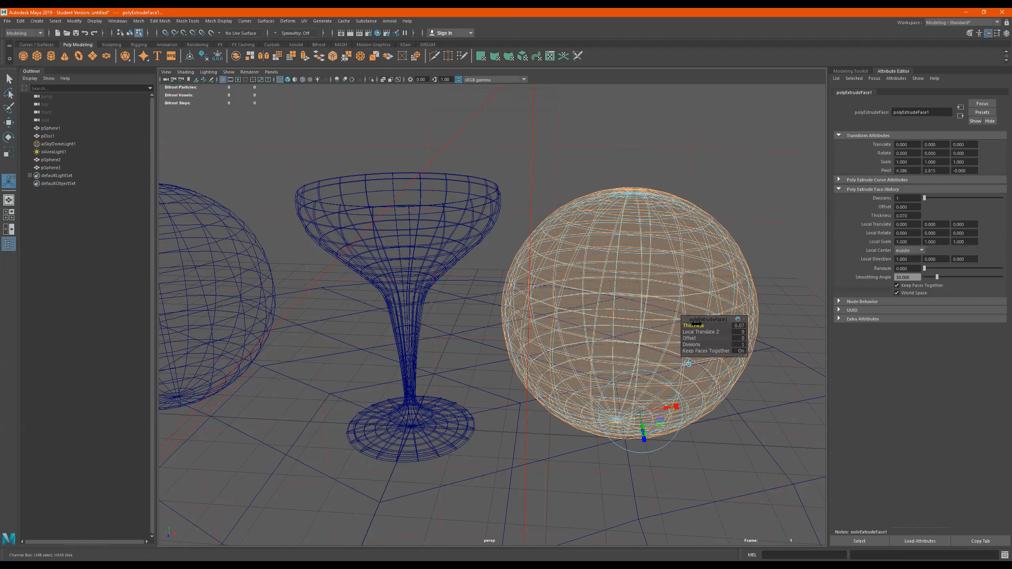
right_click_drag(651, 224, 775, 155)
right_click_drag(722, 190, 637, 224, "alt")
left_click_drag(637, 224, 628, 208, "alt")
left_click_drag(565, 249, 393, 249, "alt")
left_click(348, 272, "shift")
left_click(327, 237)
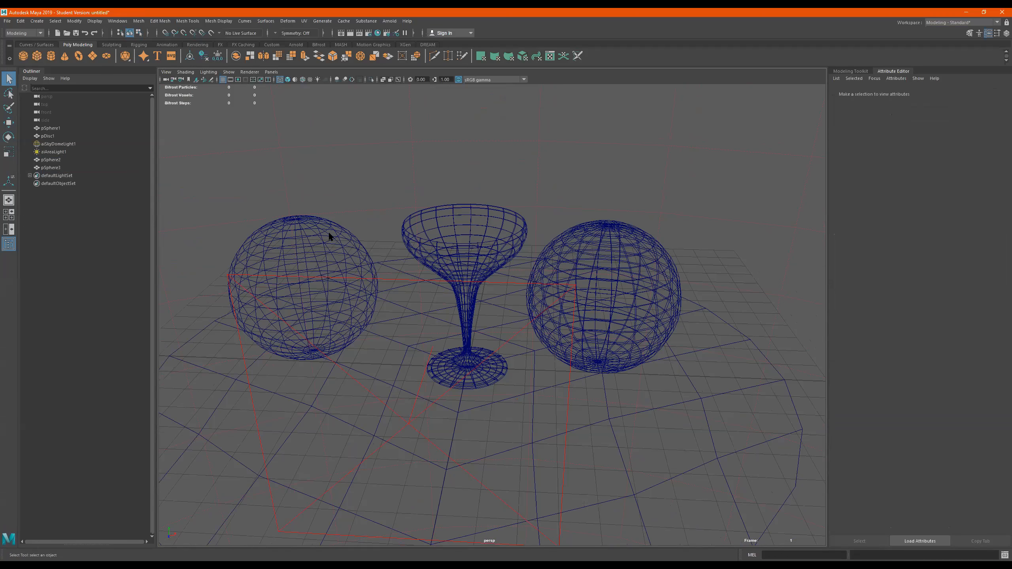
left_click(330, 232)
right_click(328, 234)
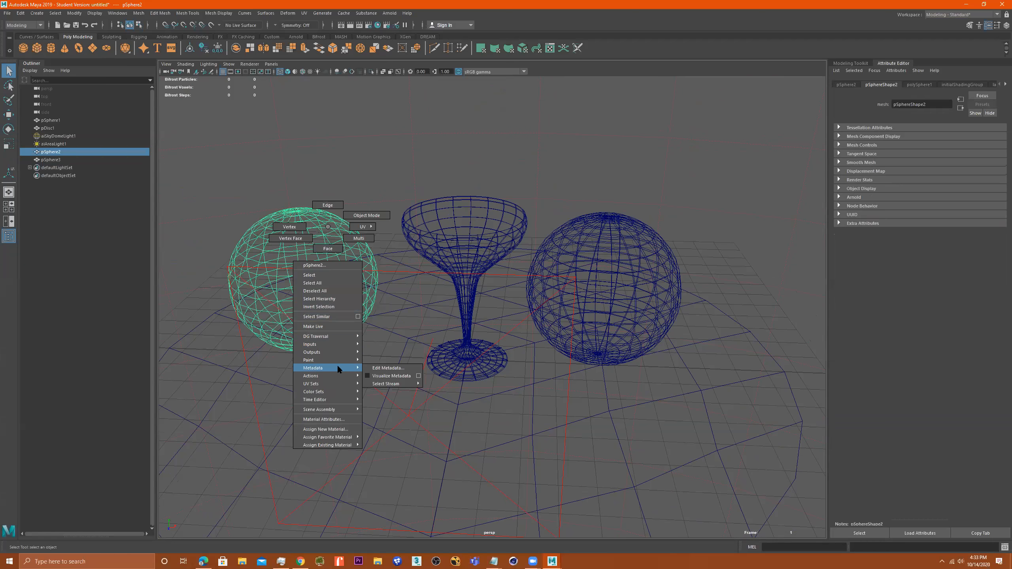
left_click(336, 234)
right_click(332, 234)
right_click_drag(331, 236, 470, 203)
- Move the thick-walled sphere across the glass and raise it above the single-surface sphere
left_click(644, 282)
key("w")
left_click_drag(653, 305, 335, 204)
left_click_drag(300, 252, 256, 93)
middle_click_drag(299, 139, 394, 239, "alt")
- Scale both spheres down together and lower the thick-walled one to just above the single-surface sphere
left_click(361, 281, "shift")
key("r")
left_click_drag(338, 306, 328, 161)
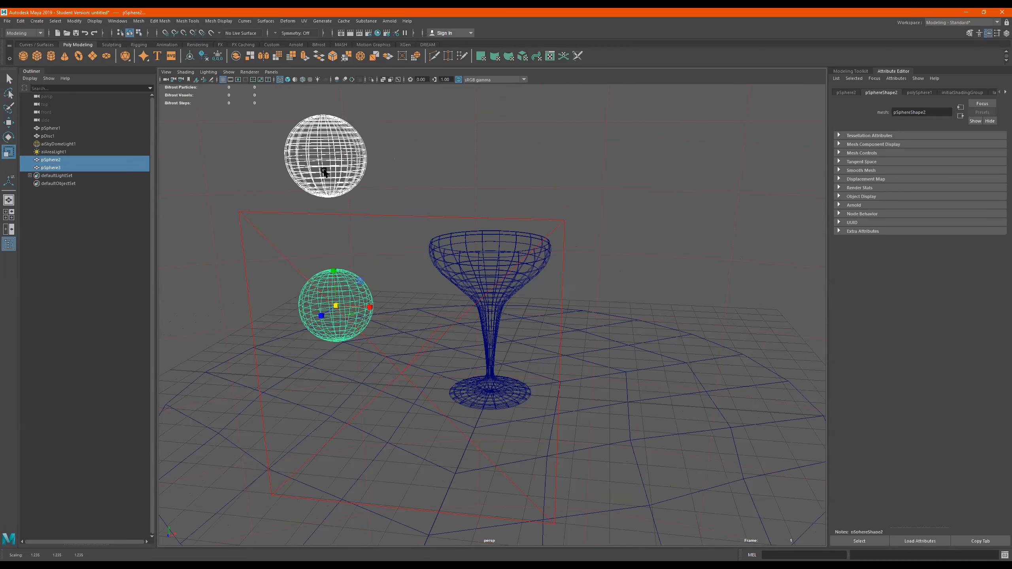
left_click(327, 161)
key("w")
left_click_drag(326, 118, 327, 196)
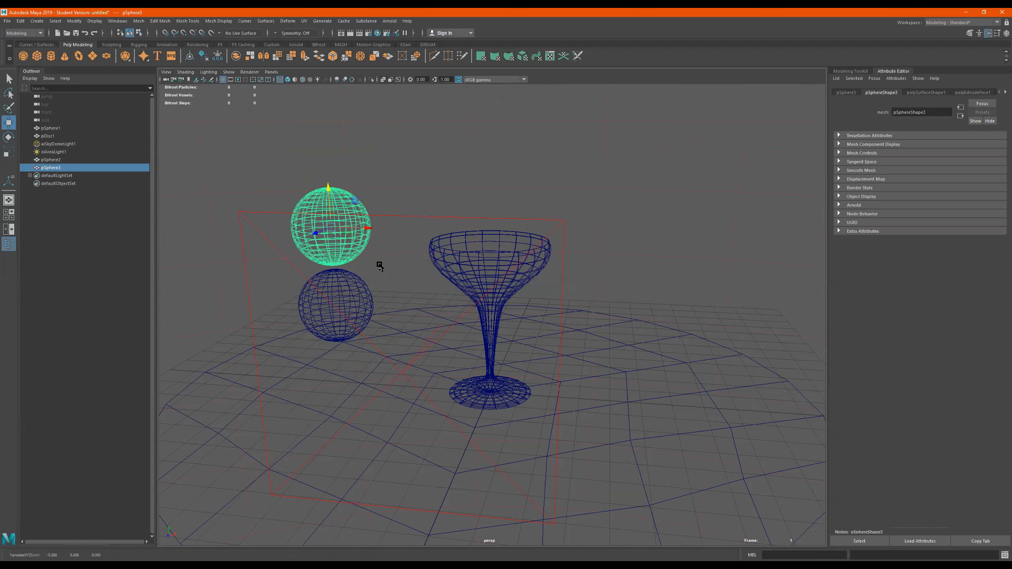
- Assign the existing Glass material to both spheres and place a duplicate of the pair on the glass's other side
left_click(344, 291)
left_click(342, 271)
left_click(330, 218, "shift")
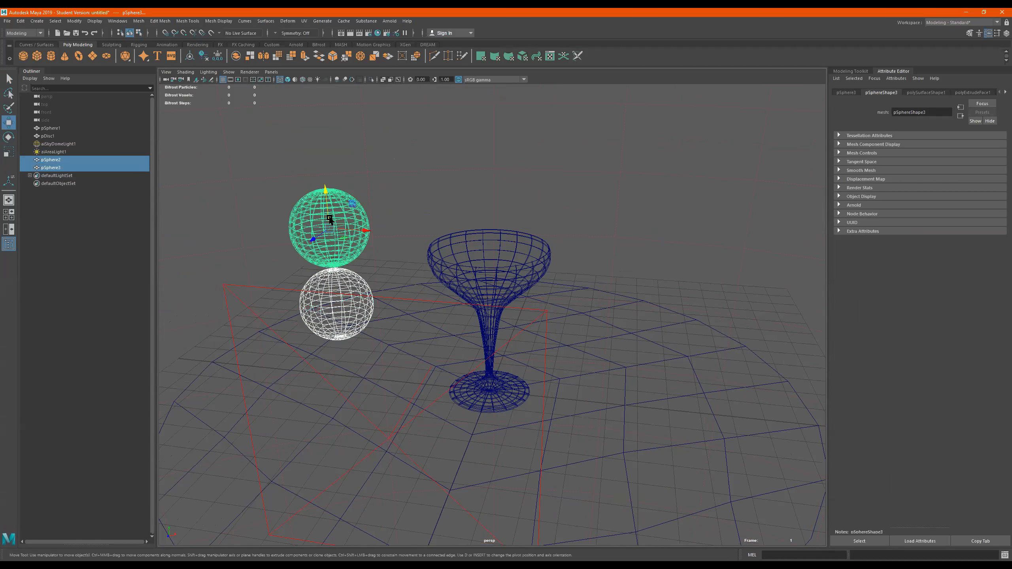
right_click_drag(330, 219, 383, 437)
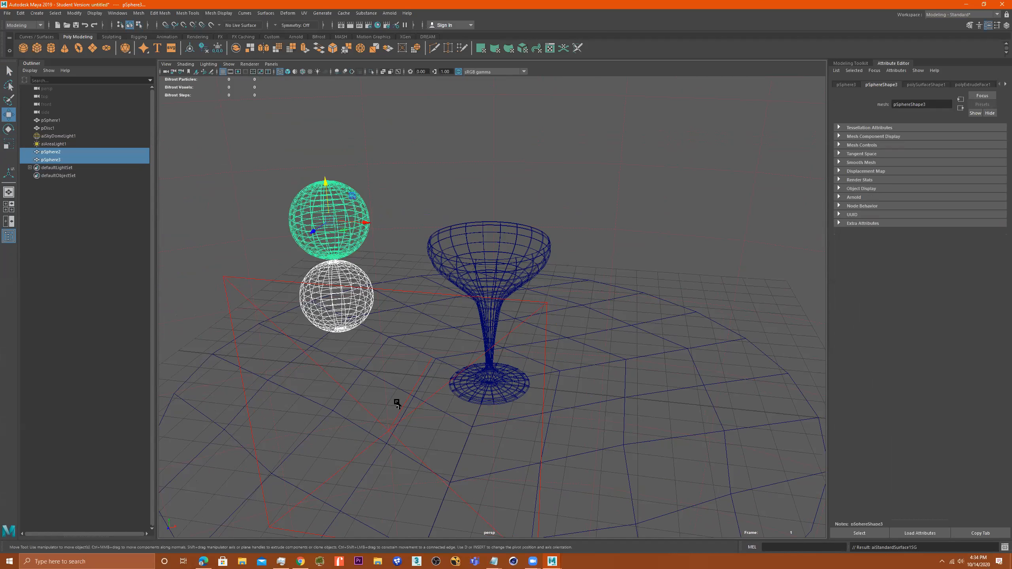
key("ctrl+d")
left_click_drag(366, 231, 692, 316)
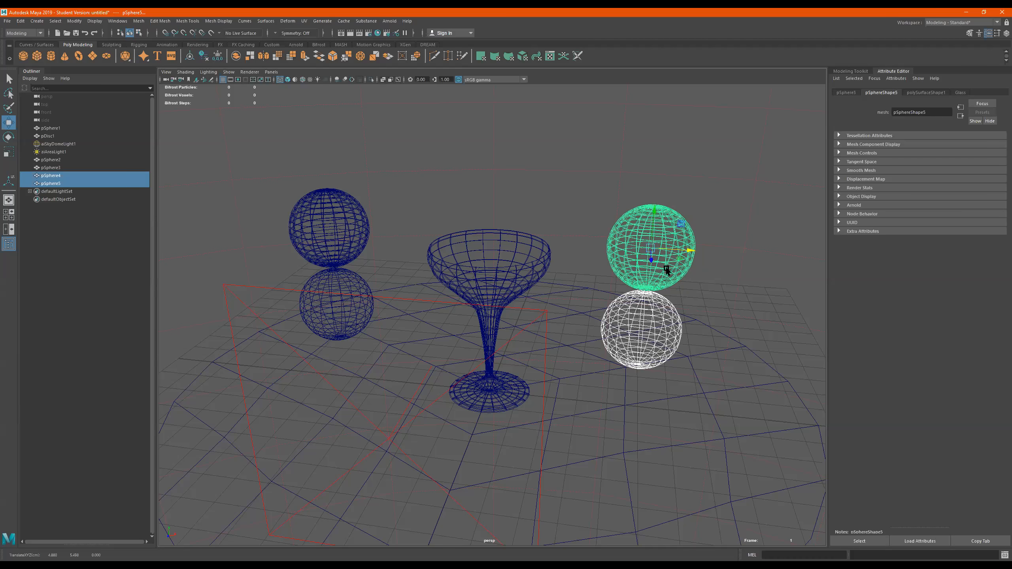
- Assign a new aiStandardSurface material named Glass_Thin to the duplicated pair of spheres
right_click_drag(653, 227, 654, 425)
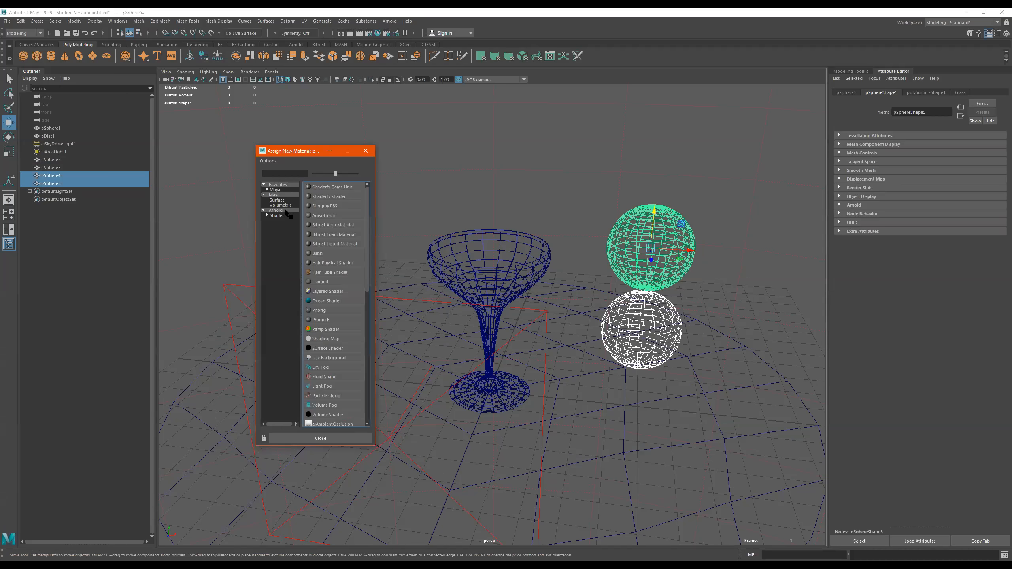
left_click(335, 281)
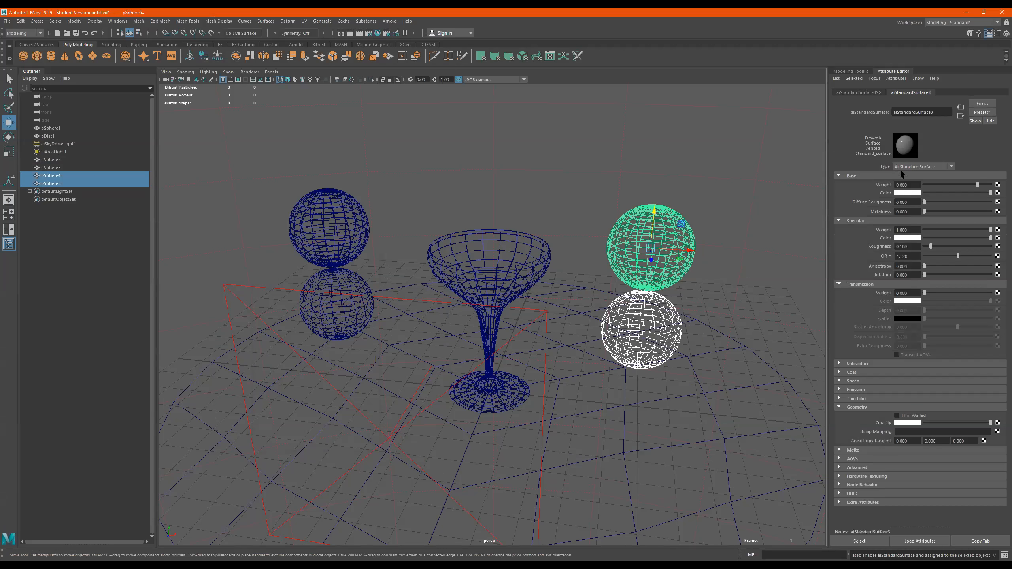
type("Glass_Thin")
key("Return")
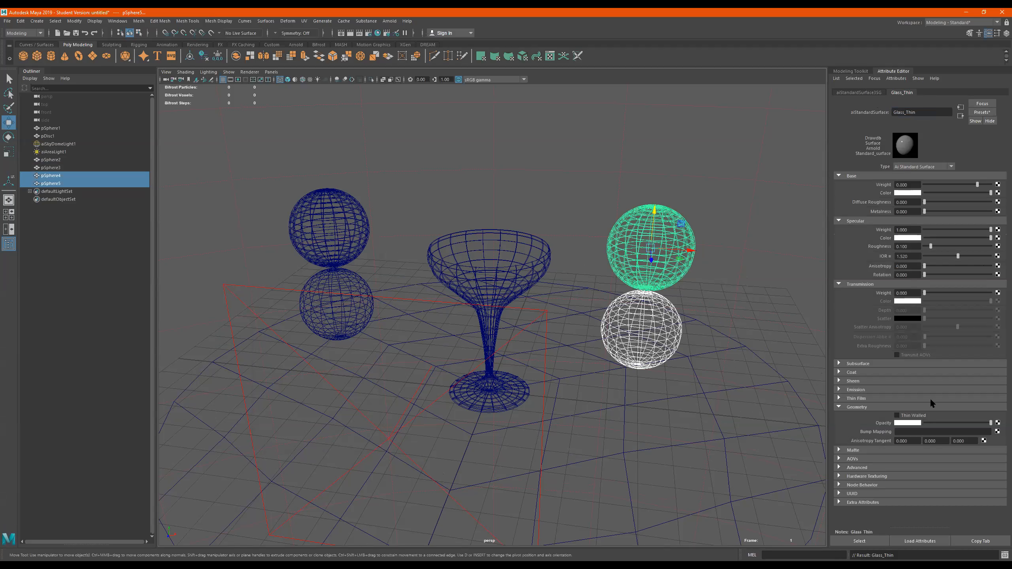
- Enable Thin Walled on Glass_Thin and render the scene in Arnold, keeping the render window clear of the duplicated spheres
mouse_move(580, 272)
left_mouse_down("alt")
mouse_move(569, 249)
mouse_move(574, 258)
left_mouse_up("alt")
right_click_drag(514, 235, 566, 249, "alt")
left_click_drag(565, 249, 515, 264, "alt")
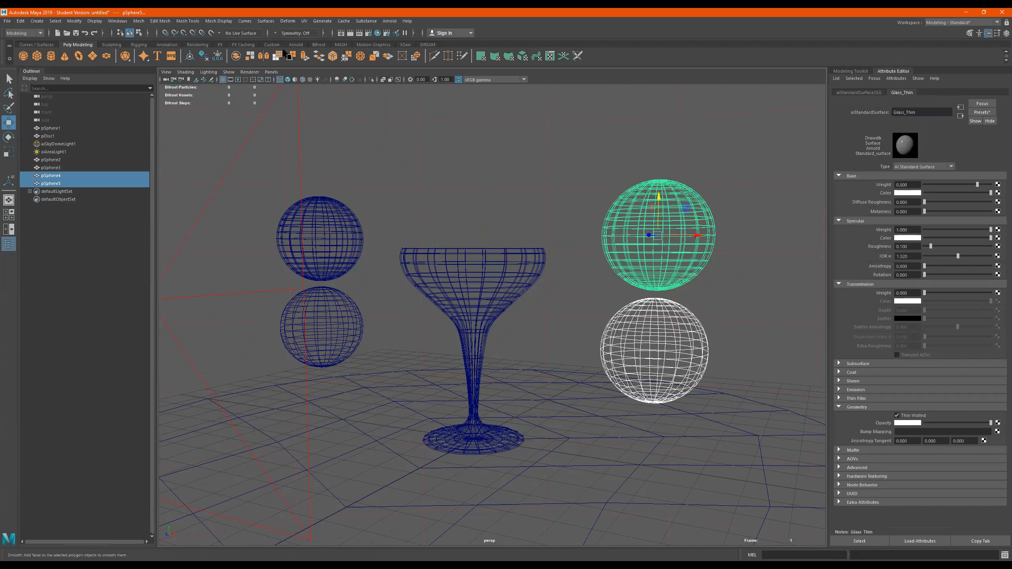
left_click(296, 44)
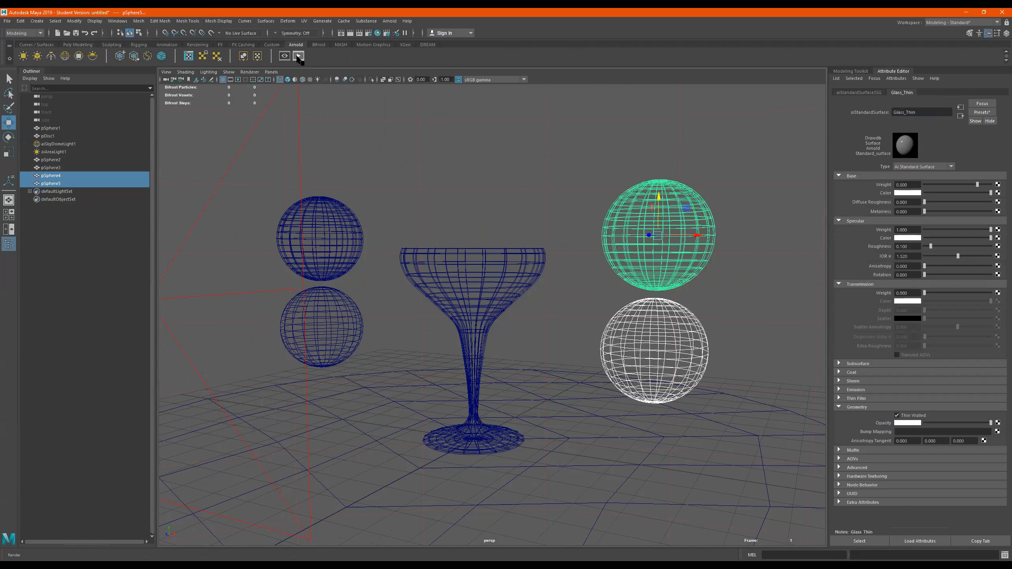
left_click(298, 56)
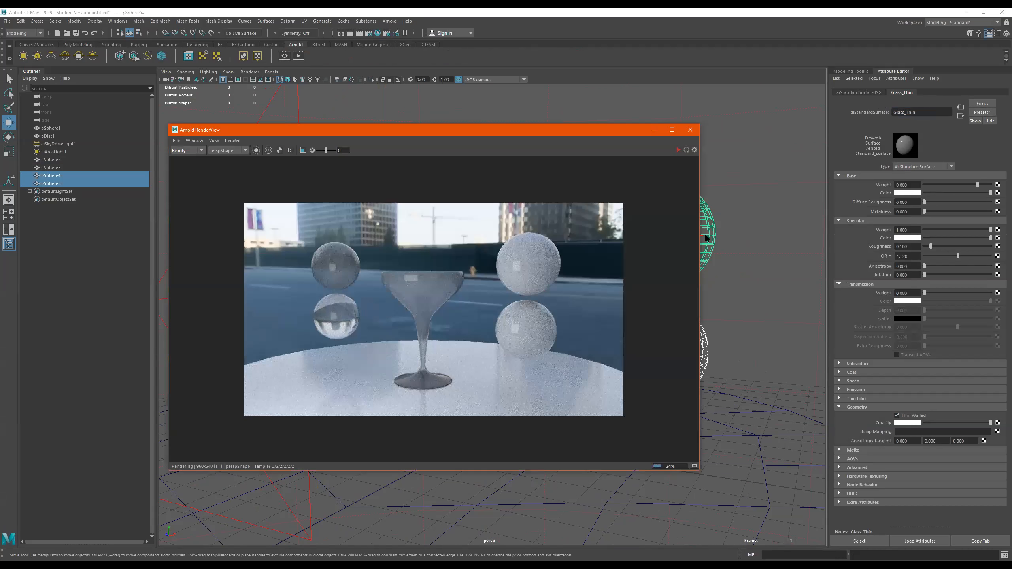
left_click_drag(606, 128, 503, 128)
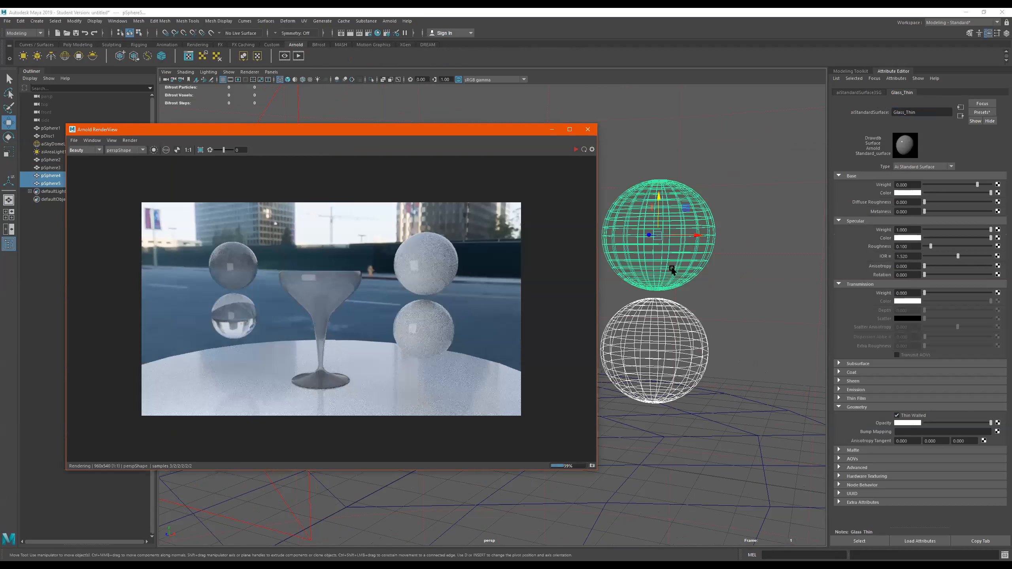
- Select the duplicated spheres and set their Glass_Thin material's Transmission weight to 1
left_click(673, 271)
left_click(649, 331, "shift")
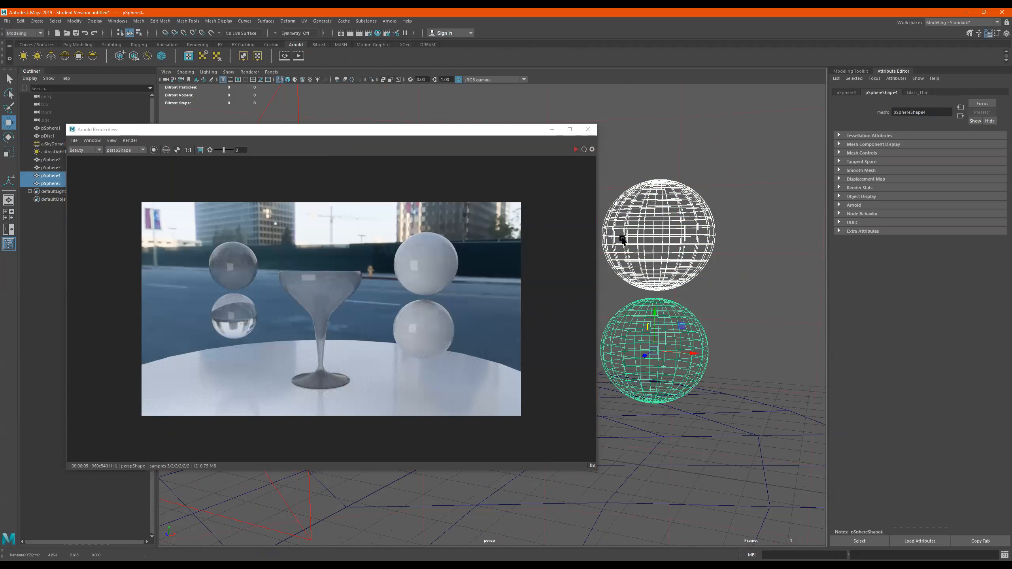
left_click(648, 232)
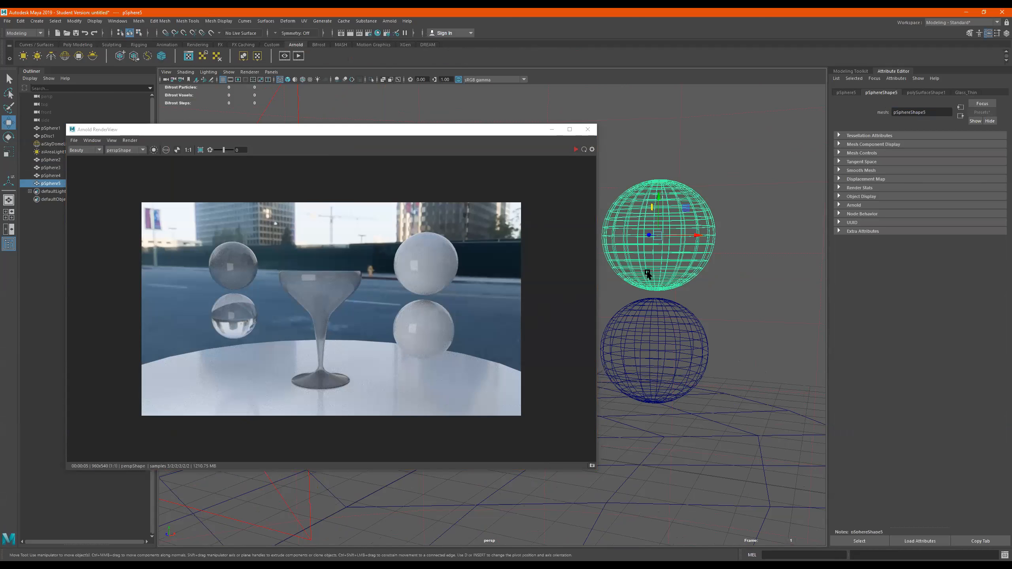
left_click(656, 321, "shift")
left_click(635, 243)
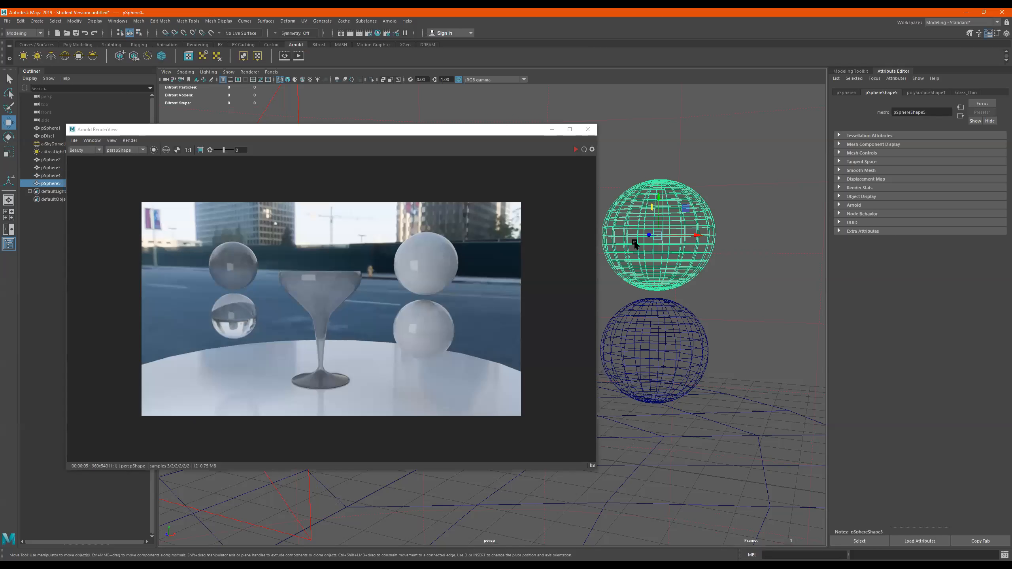
left_click(649, 333, "shift")
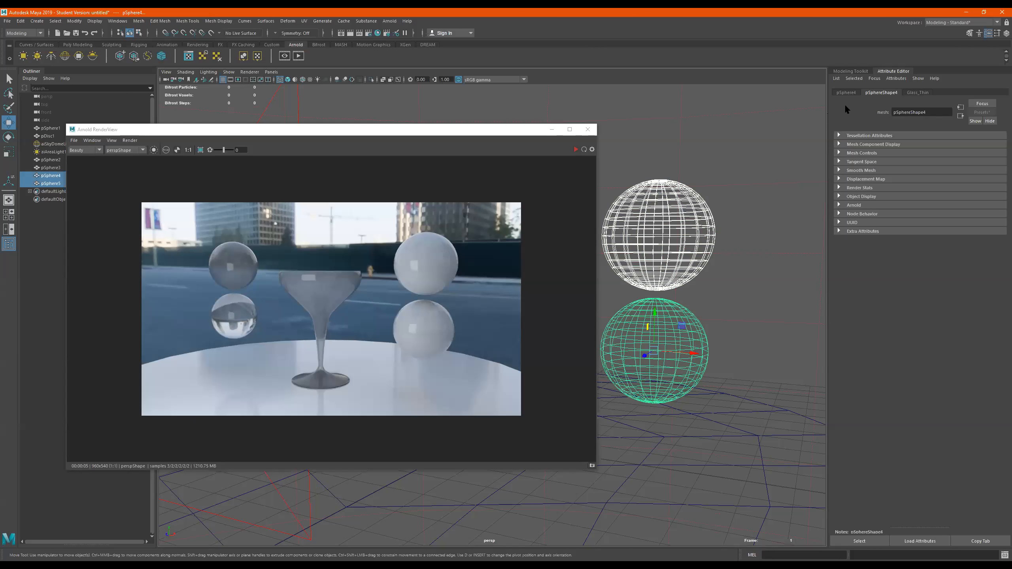
left_click(920, 92)
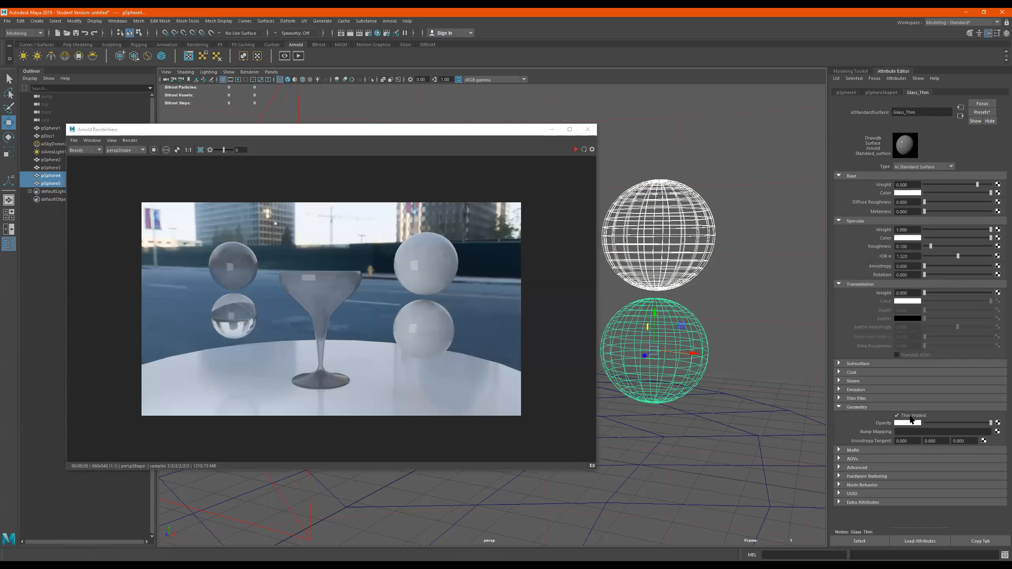
left_click_drag(961, 292, 993, 293)
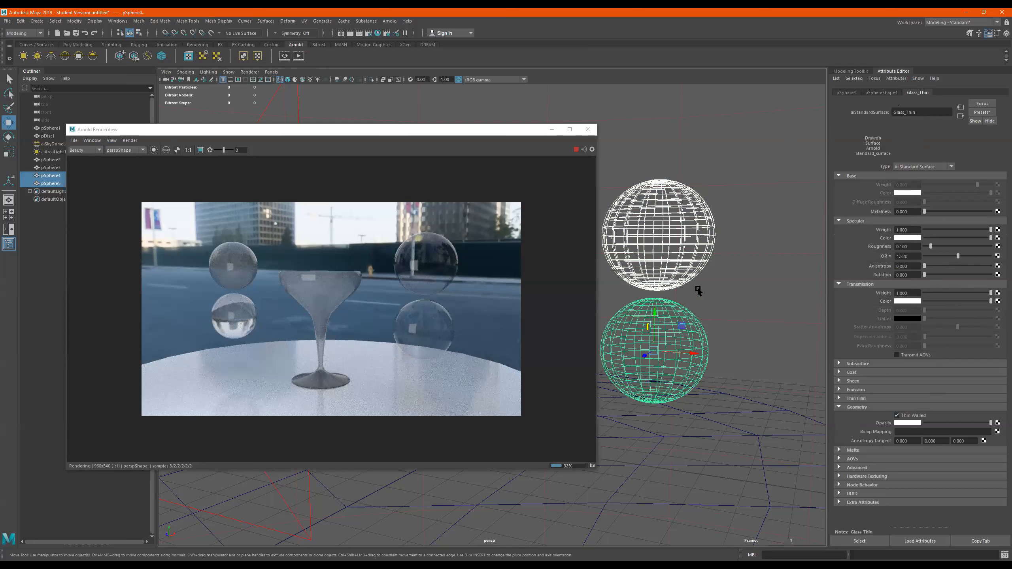
- Select the upper regular-glass sphere from the Arnold render and reposition the render window to compare it with the thin-walled spheres
mouse_move(709, 408)
left_mouse_down("alt")
mouse_move(714, 398)
mouse_move(702, 400)
left_mouse_up("alt")
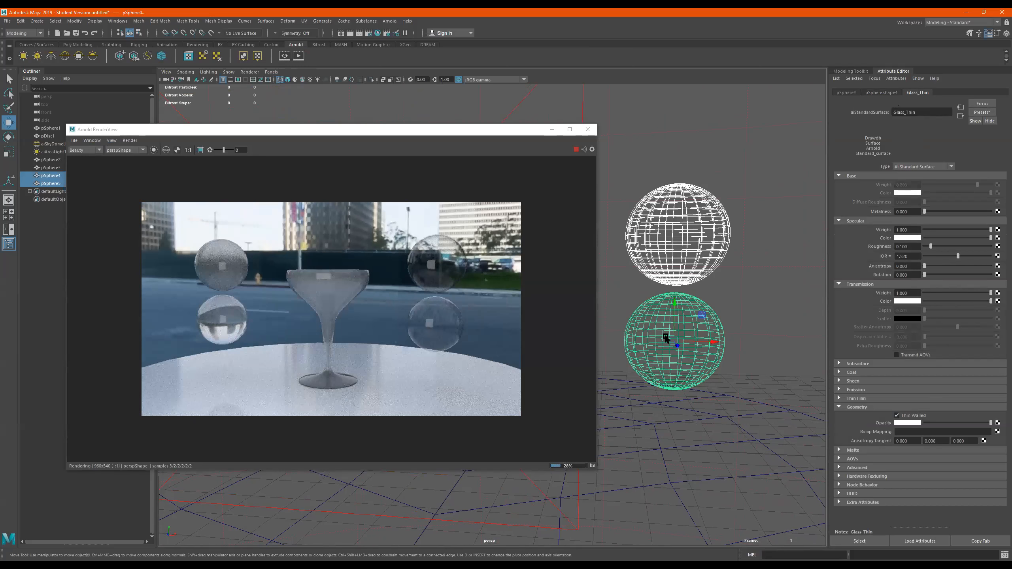
left_click(206, 259)
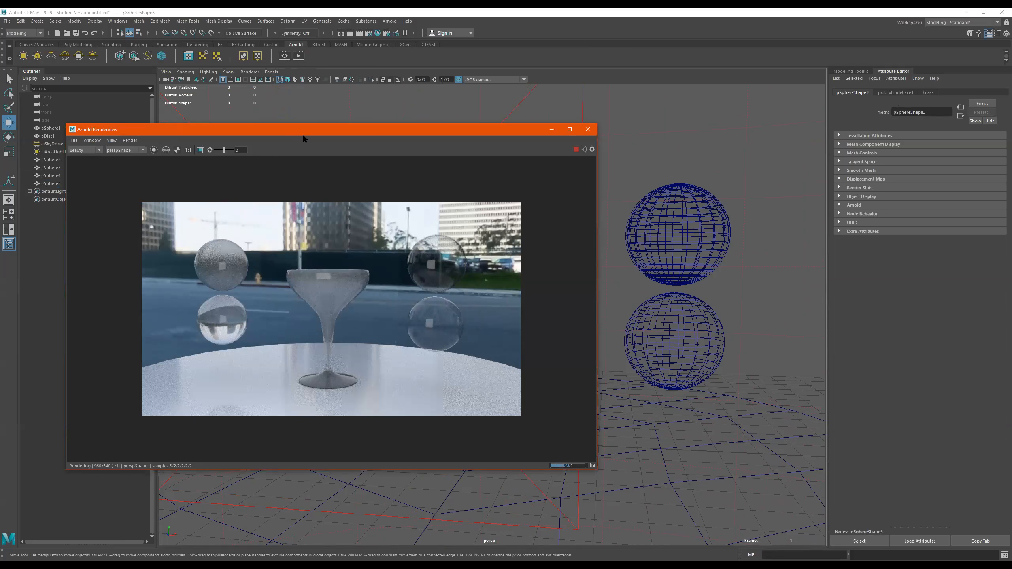
left_click_drag(303, 138, 370, 243)
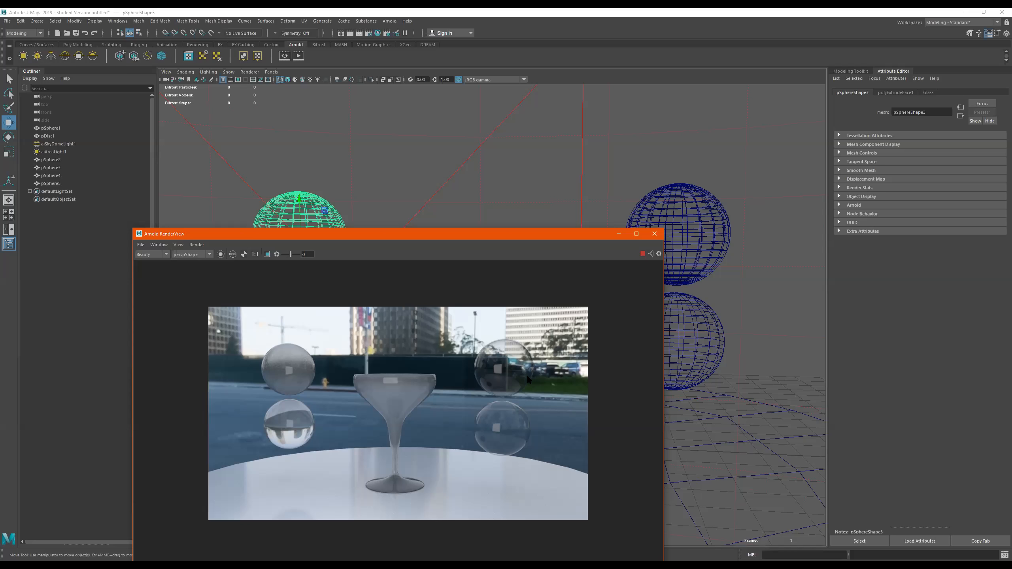
left_click_drag(449, 227, 435, 147)
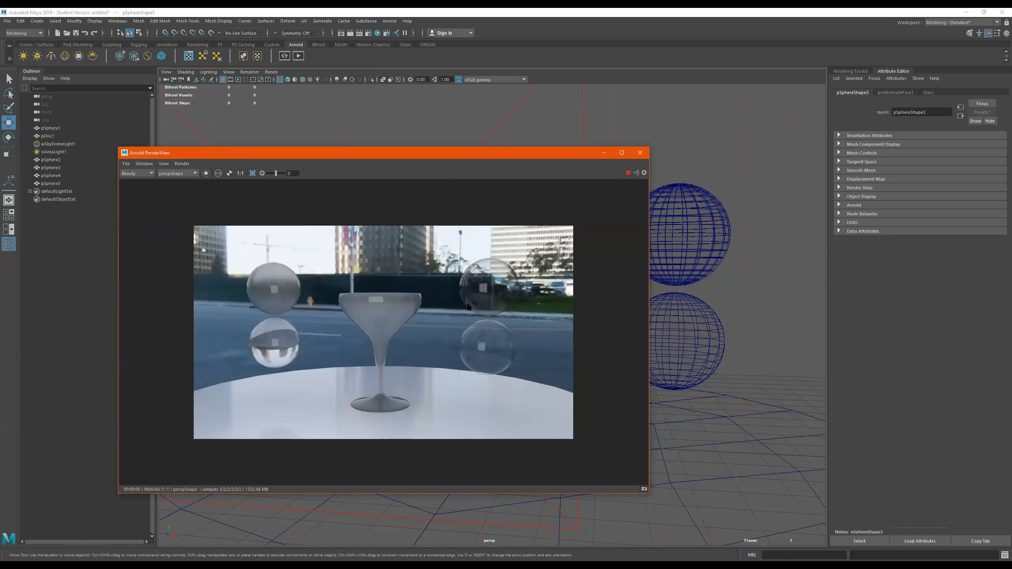
- Turn off Thin Walled on the Glass_Thin material of the upper duplicated sphere
left_click(481, 295)
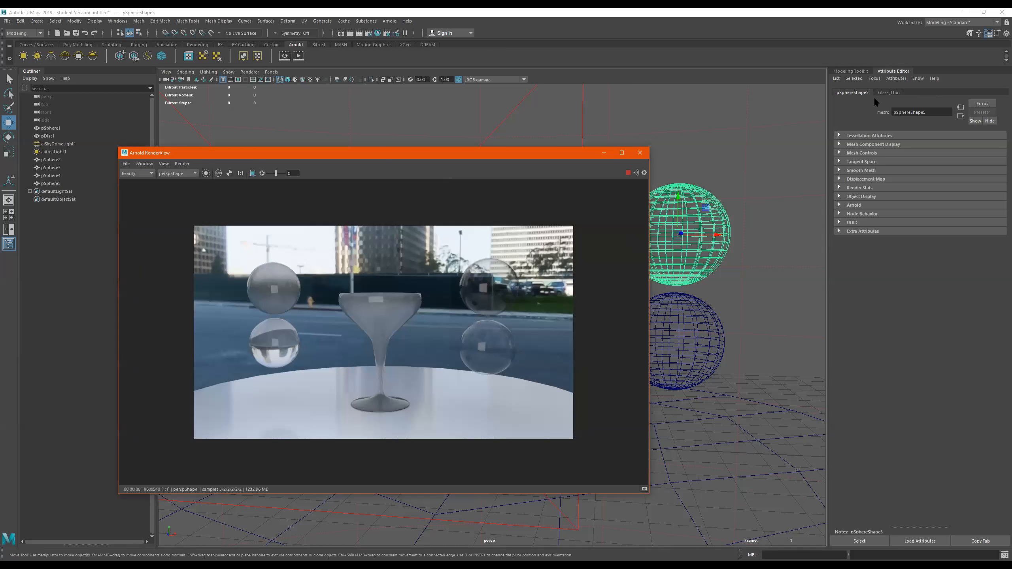
left_click(888, 92)
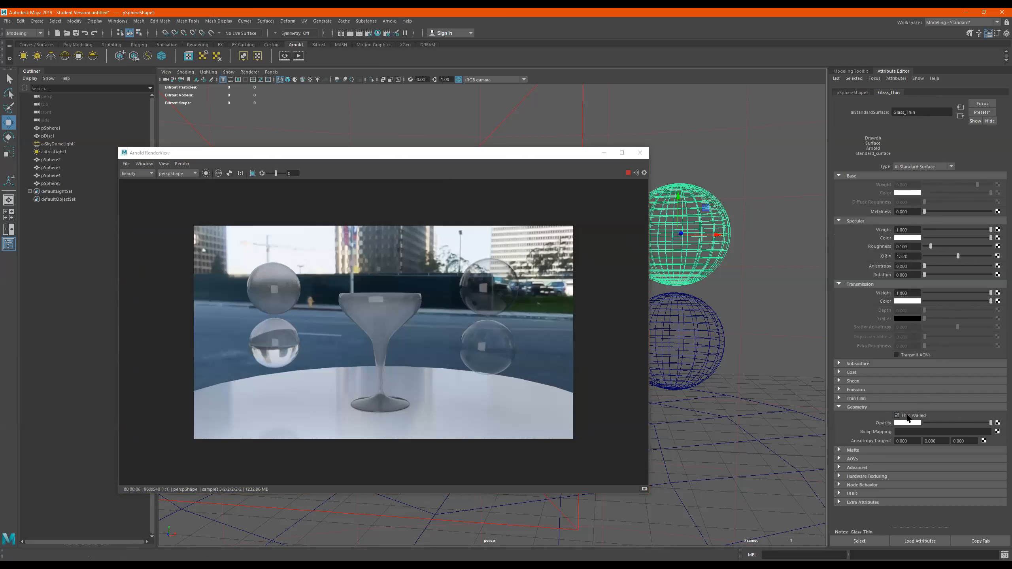
left_click(908, 417)
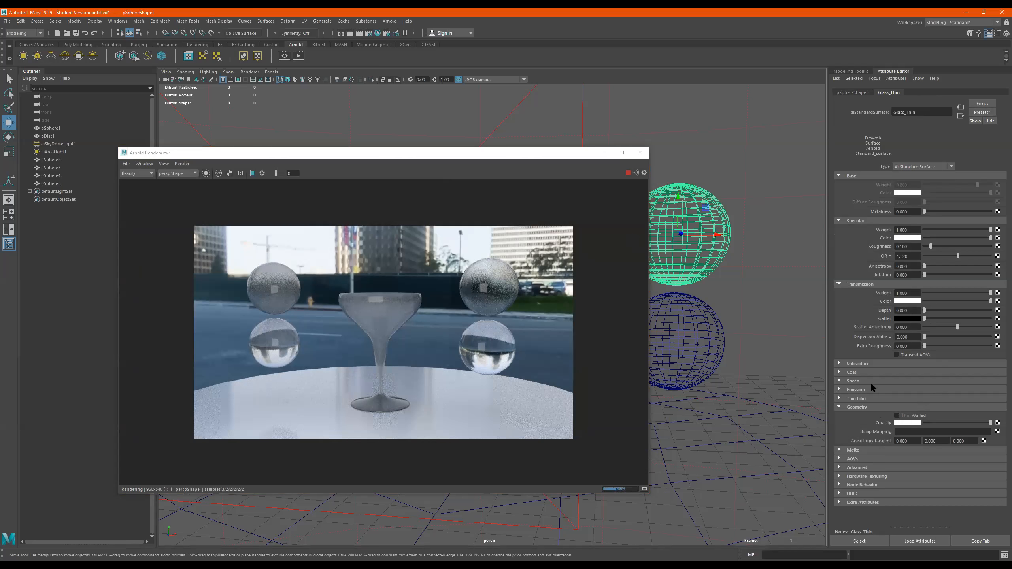
- Look through the Thin Film, Advanced and Hardware Texturing settings of Glass_Thin
left_click(891, 398)
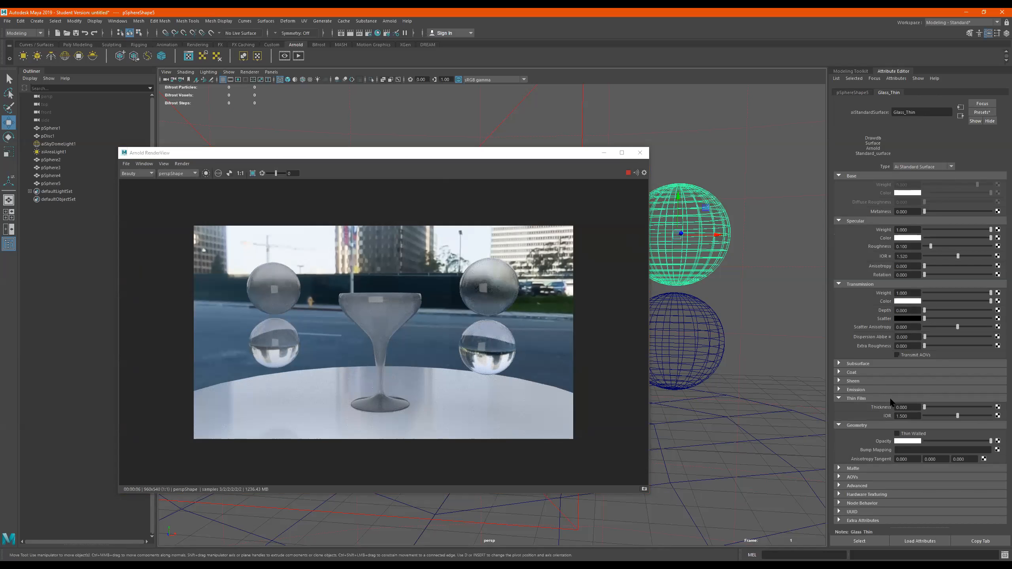
left_click(892, 399)
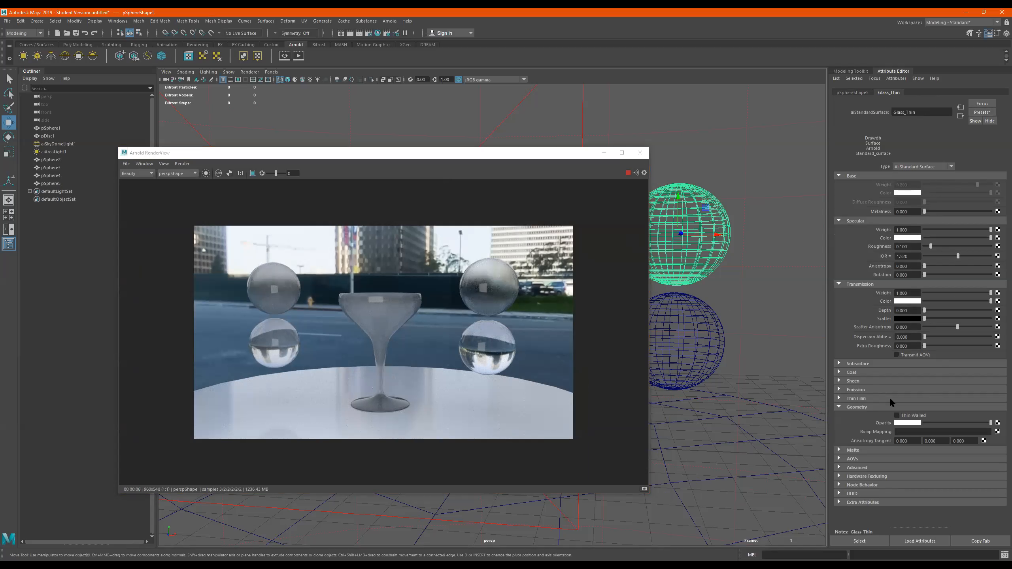
left_click(861, 468)
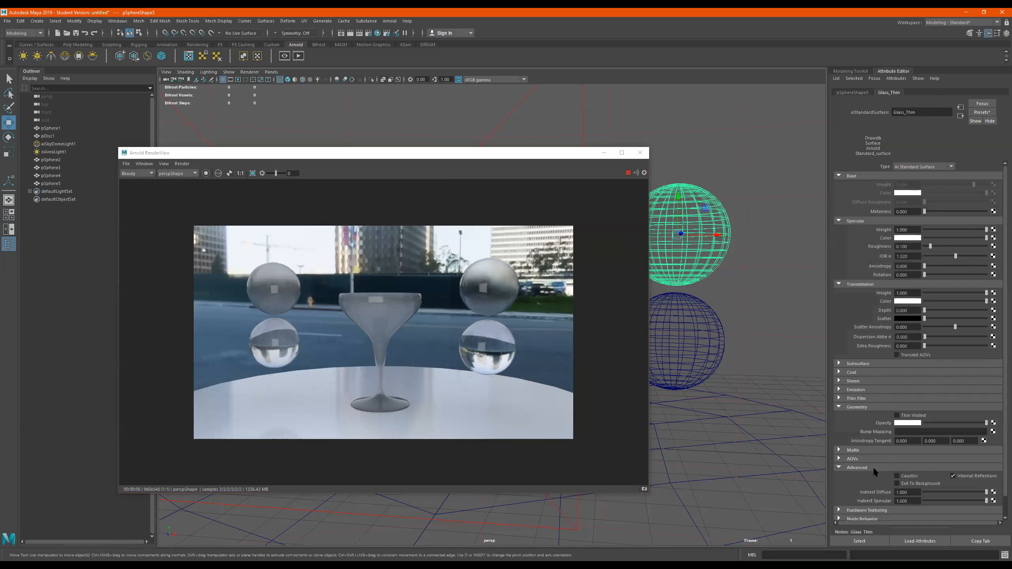
left_click(873, 466)
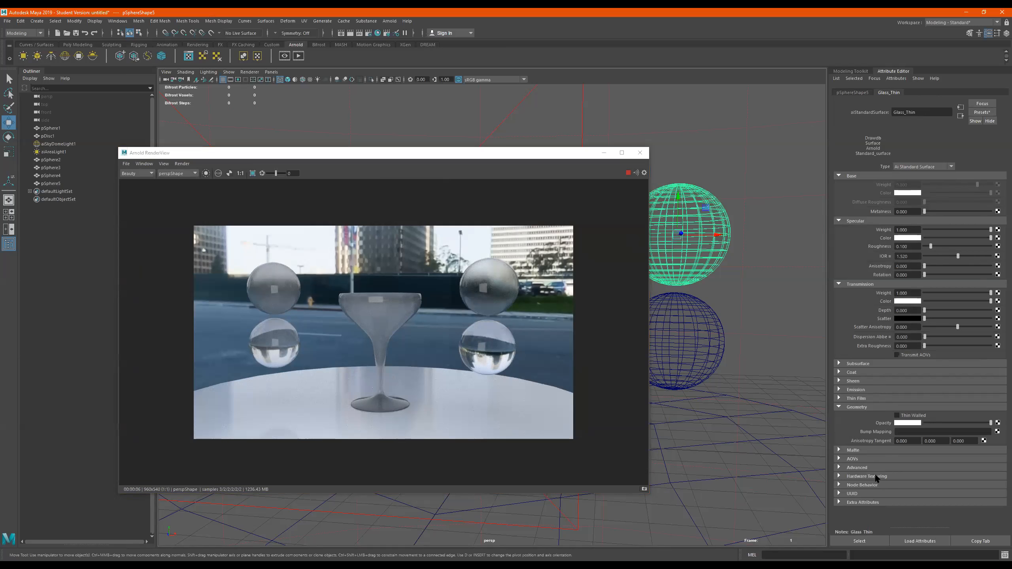
left_click(875, 476)
left_click(875, 476)
left_click(633, 280)
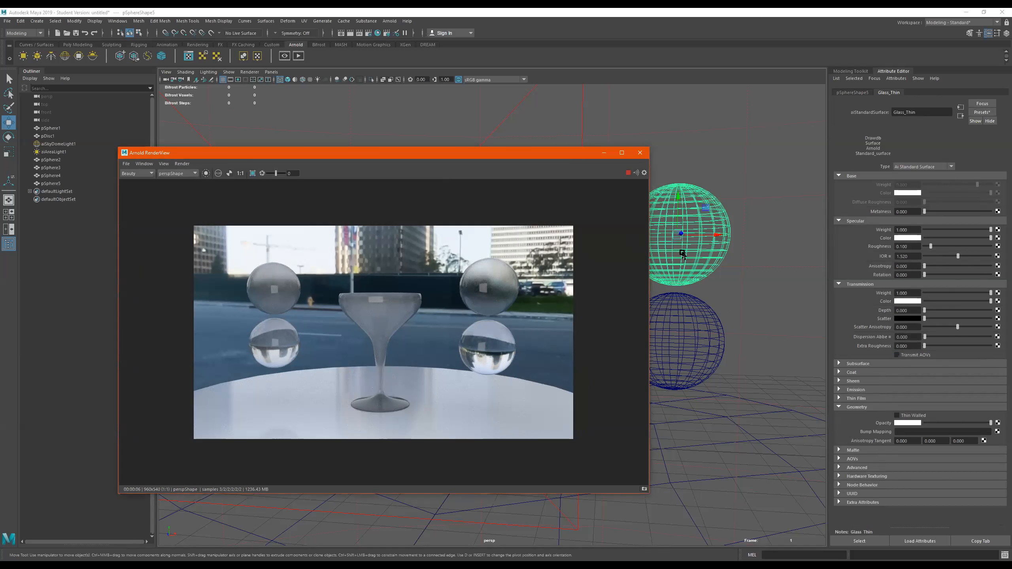
- Replace Glass_Thin's settings with the Glass preset, comparing the render by undoing and redoing it, and stop the Arnold render
left_click(981, 114)
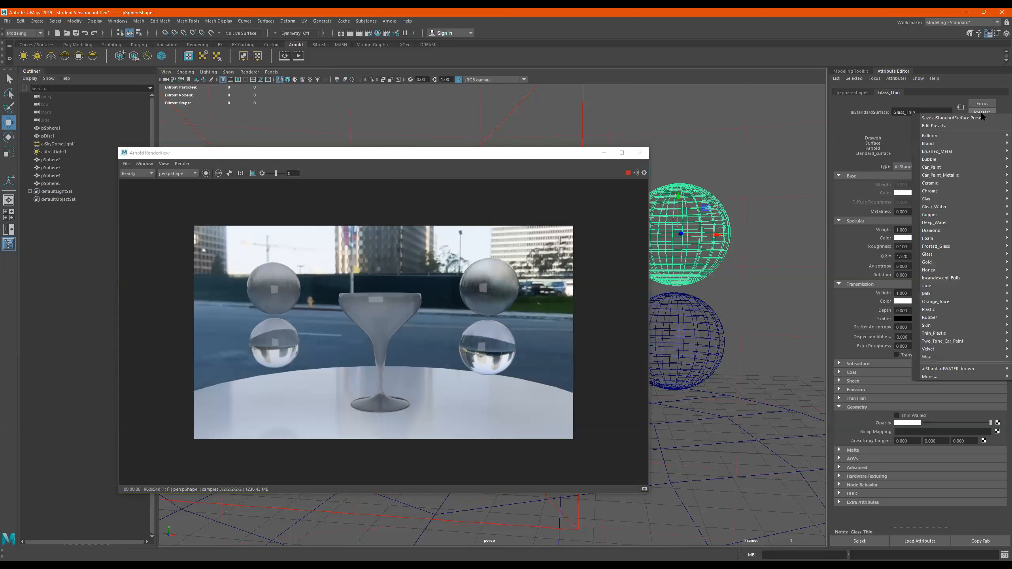
mouse_move(932, 254)
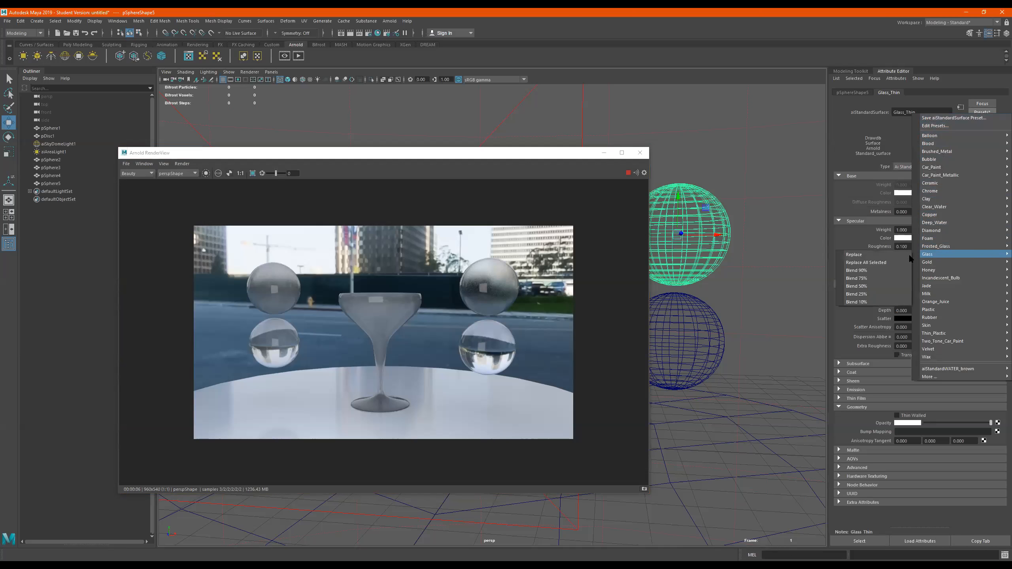
left_click(860, 255)
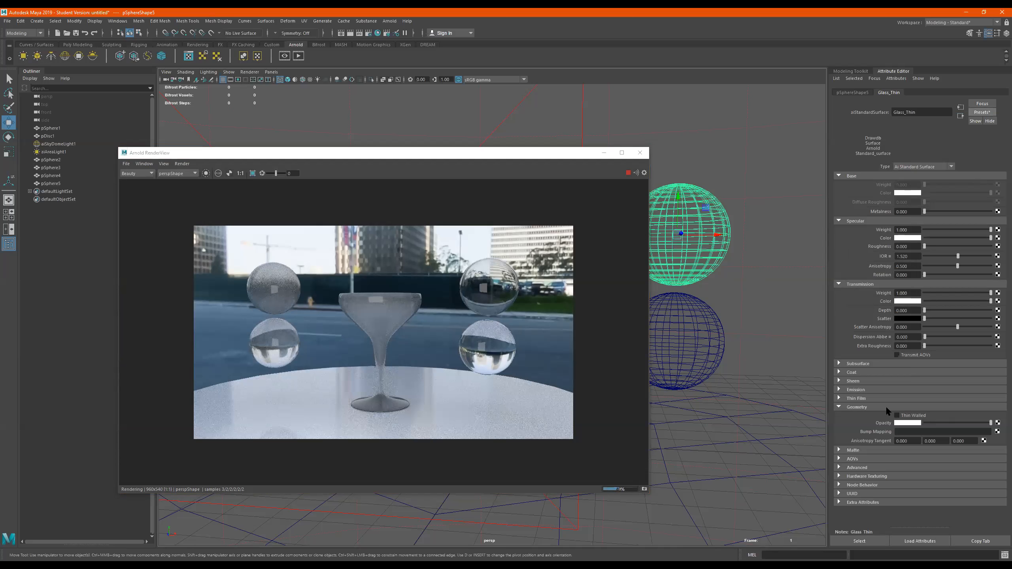
left_click(845, 398)
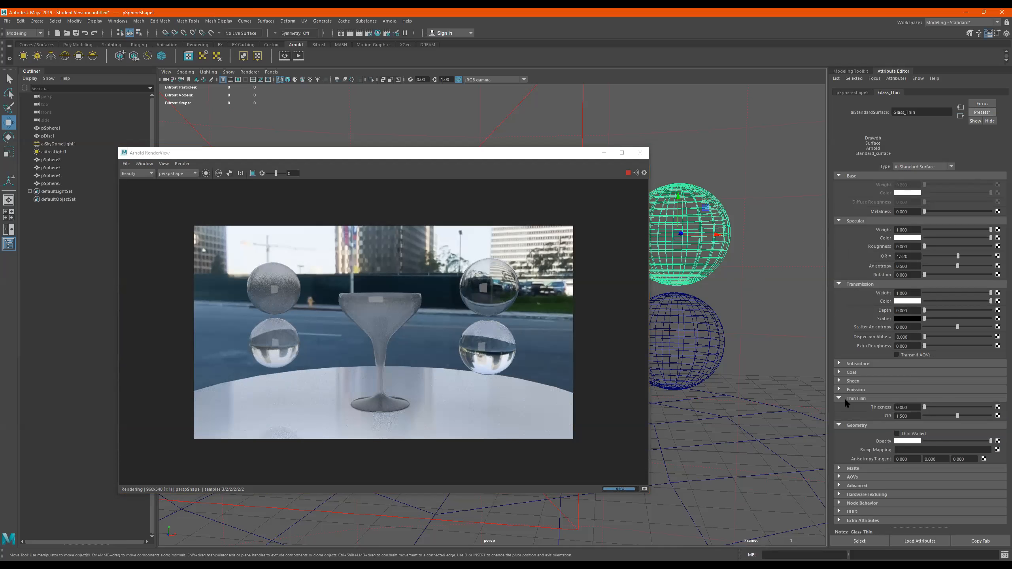
left_click(843, 398)
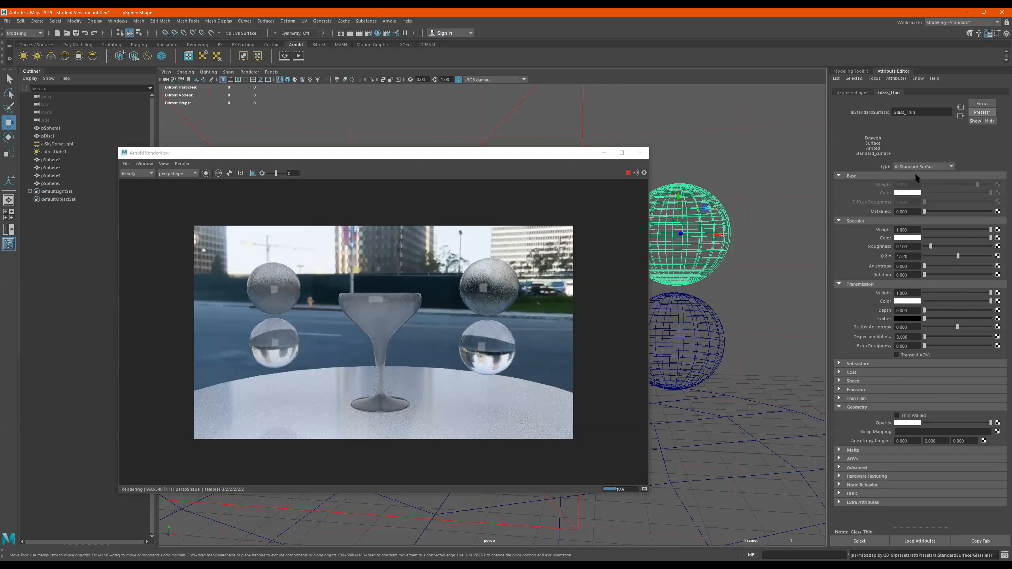
left_click(94, 35)
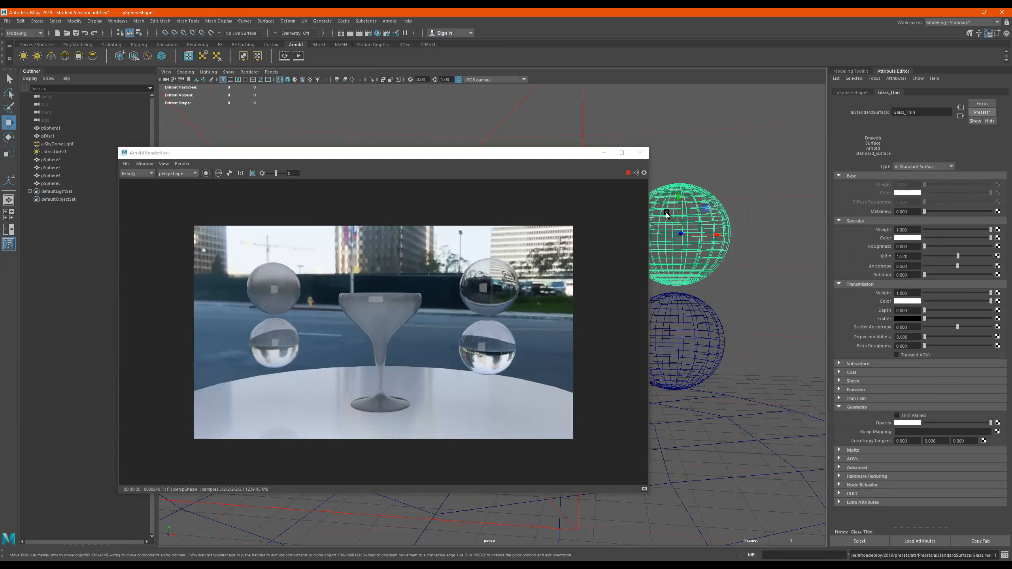
left_click(628, 172)
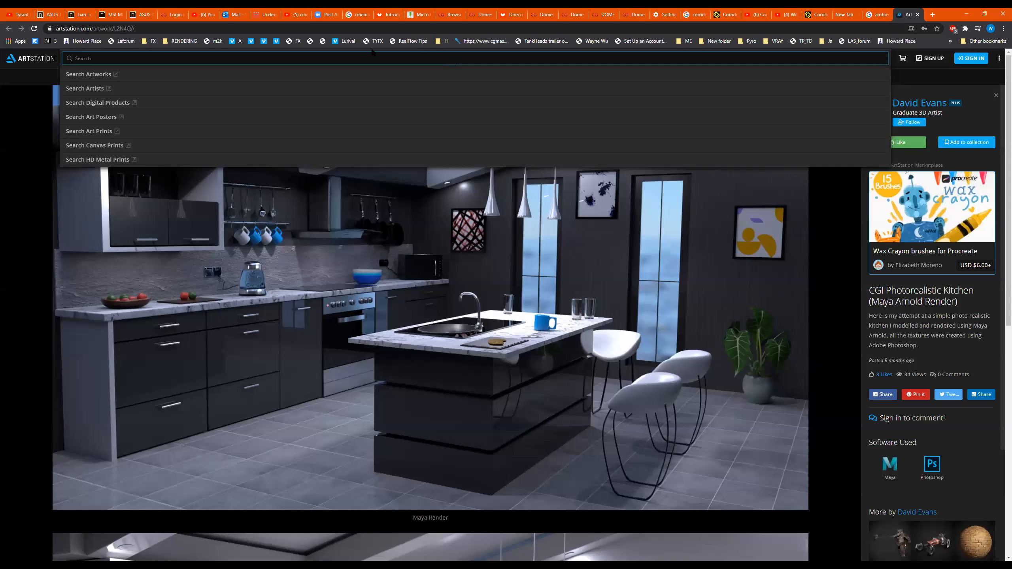
- Switch to the Chrome browser and search Google for "index of refraction"
left_click(212, 28)
type("in")
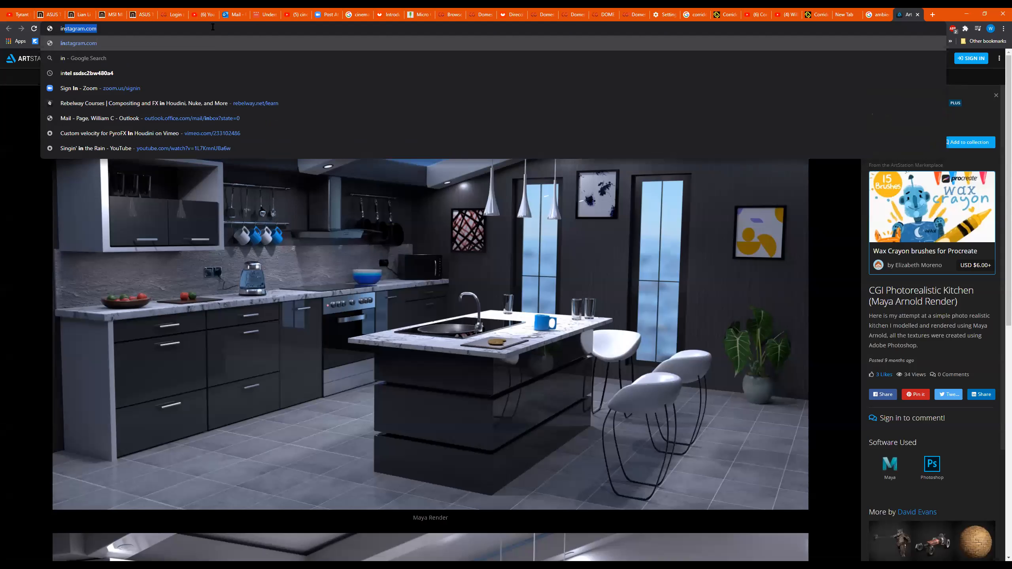
type("dex of r")
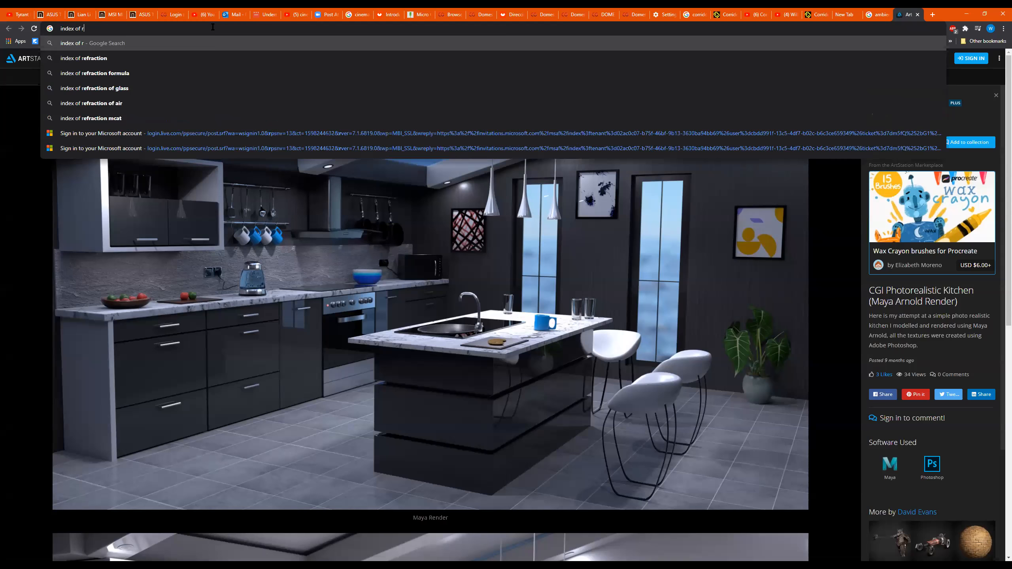
type("efraction")
key("Return")
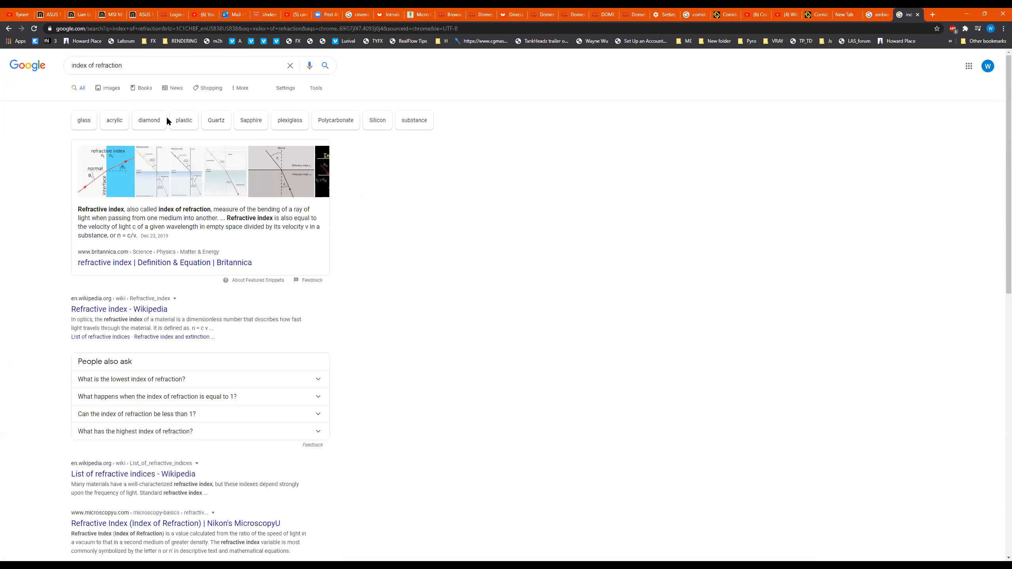
- Browse the image results for refractive index diagrams and preview the one on reflection at the critical angle
left_click(111, 90)
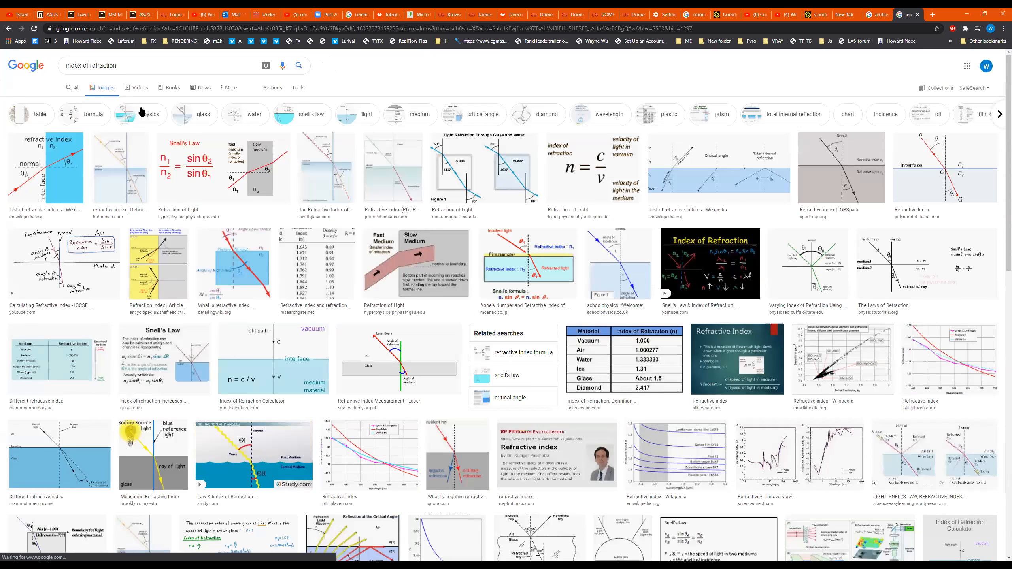
scroll(670, 319, "down", 3)
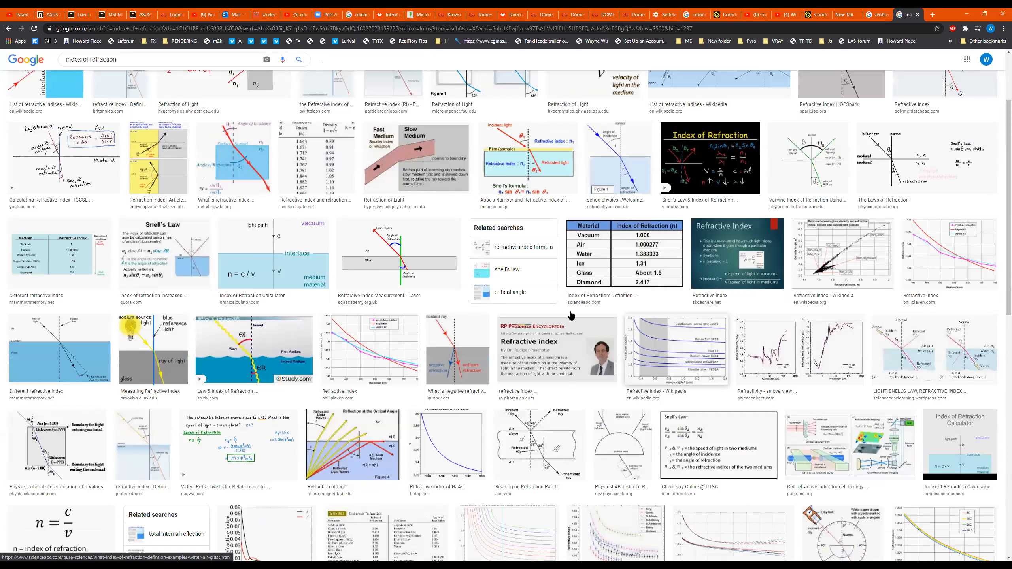
scroll(414, 319, "down", 1)
left_click(371, 394)
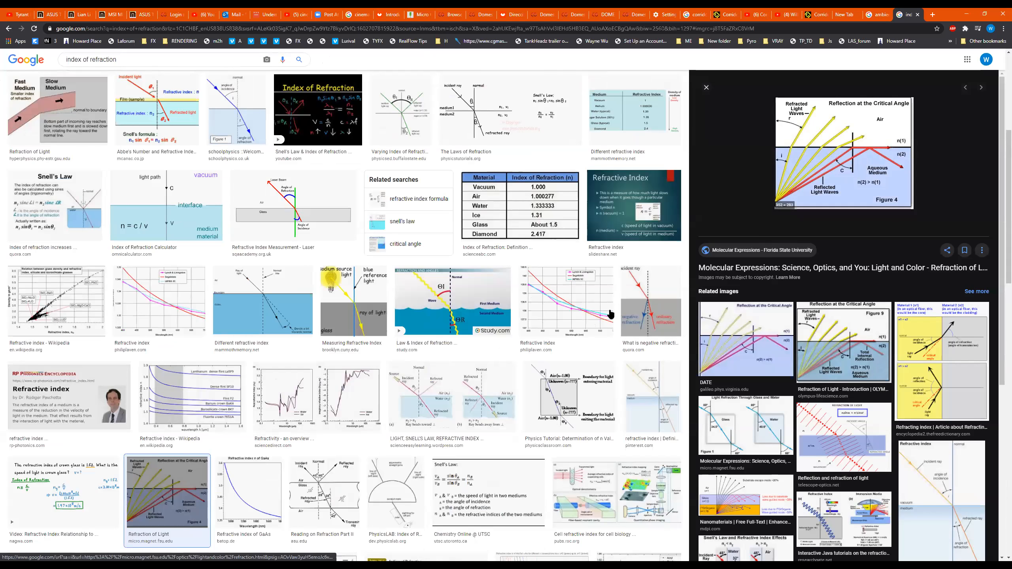
key("alt+Left")
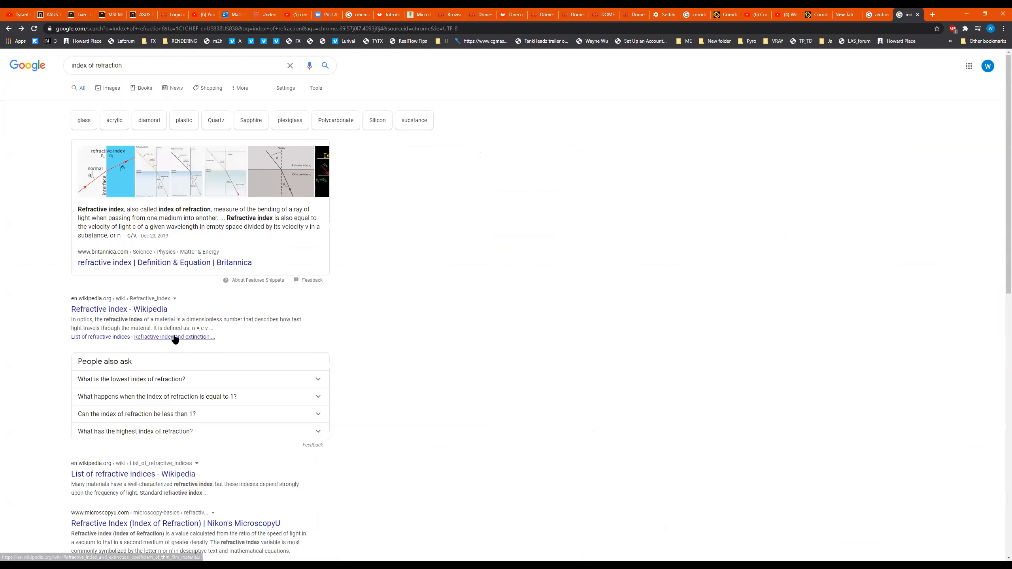
- Open the Wikipedia article on refractive index and examine its table of typical values for common materials
left_click(141, 309)
scroll(374, 287, "down", 6)
scroll(376, 284, "up", 6)
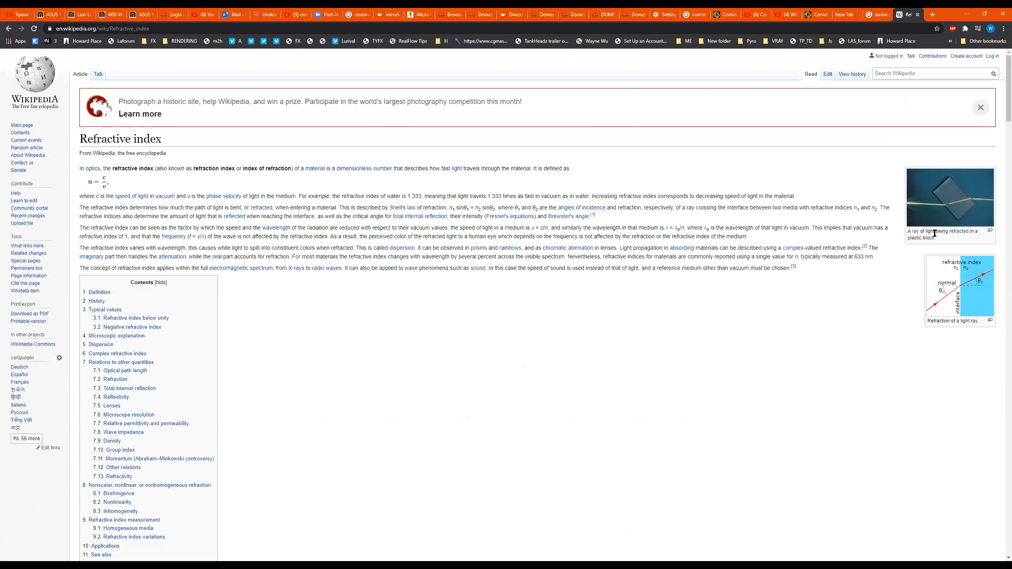
scroll(579, 284, "down", 6)
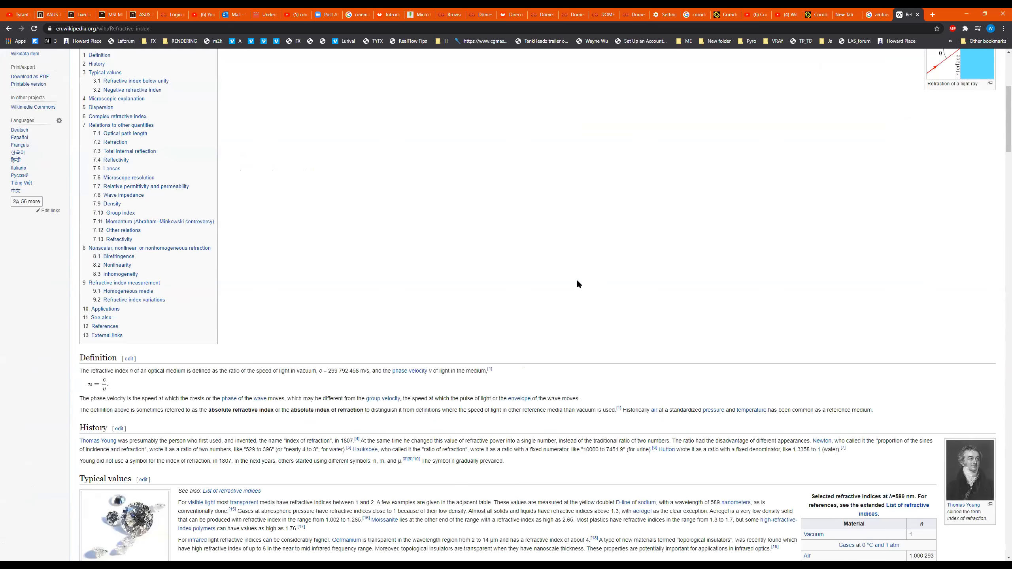
scroll(578, 282, "down", 7)
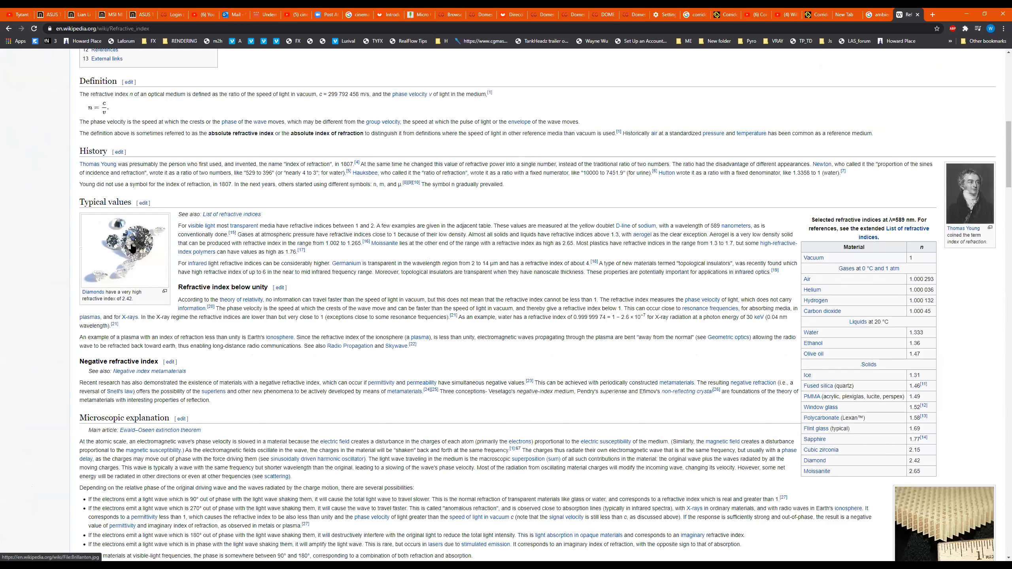
scroll(662, 331, "down", 2)
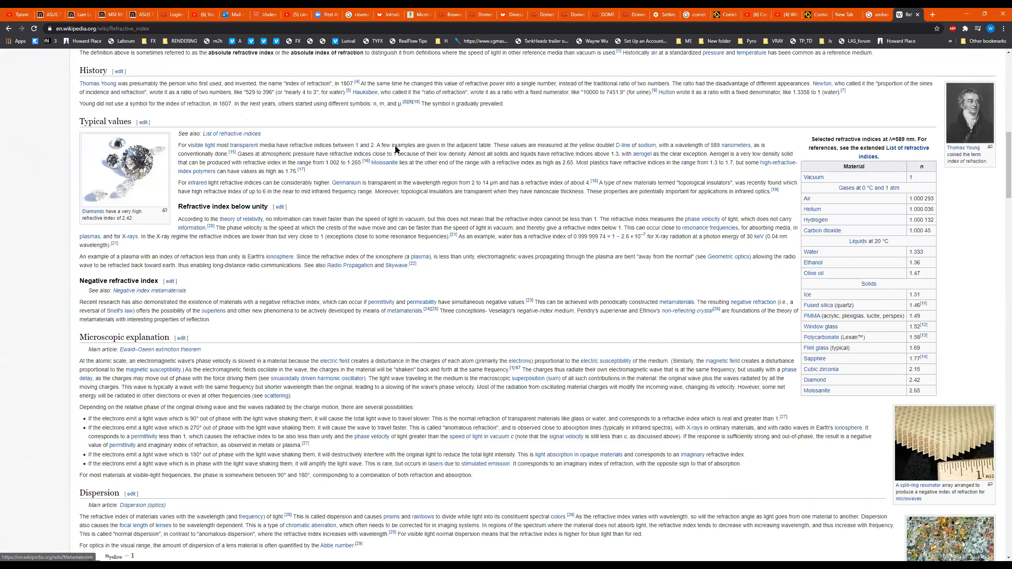
- Return to the Google results and search for "ior"
key("alt+Left")
left_click_drag(145, 70, 59, 49)
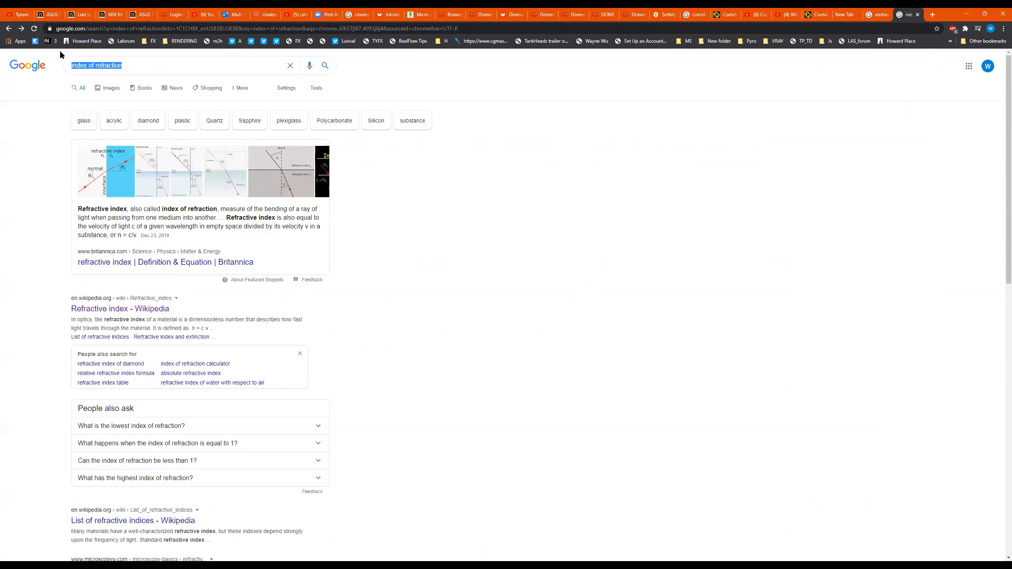
type("ior")
key("Return")
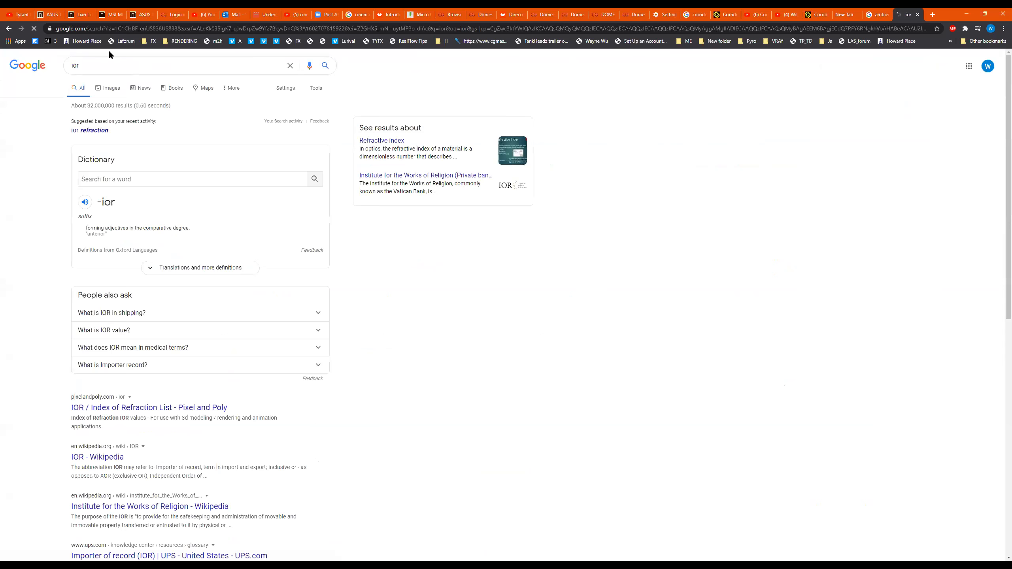
- Refine the Google search to "ior material settings"
left_click(112, 62)
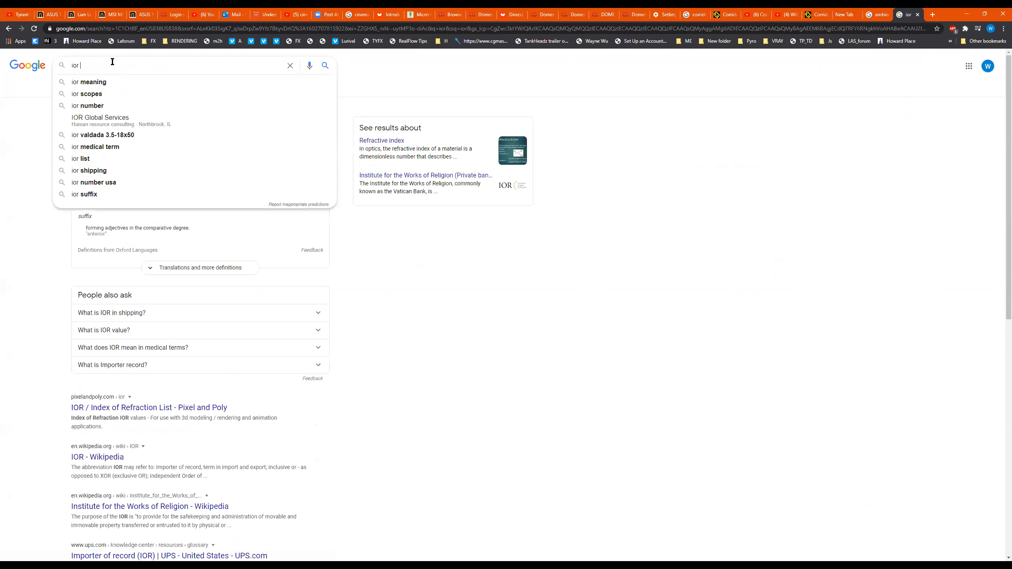
type("ma")
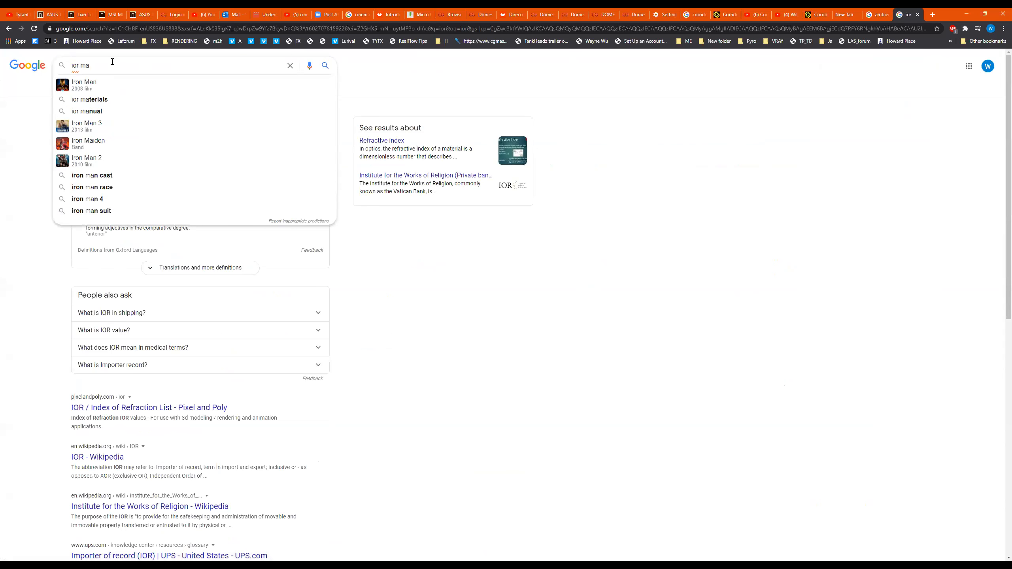
key("BackSpace")
type("aterial settings")
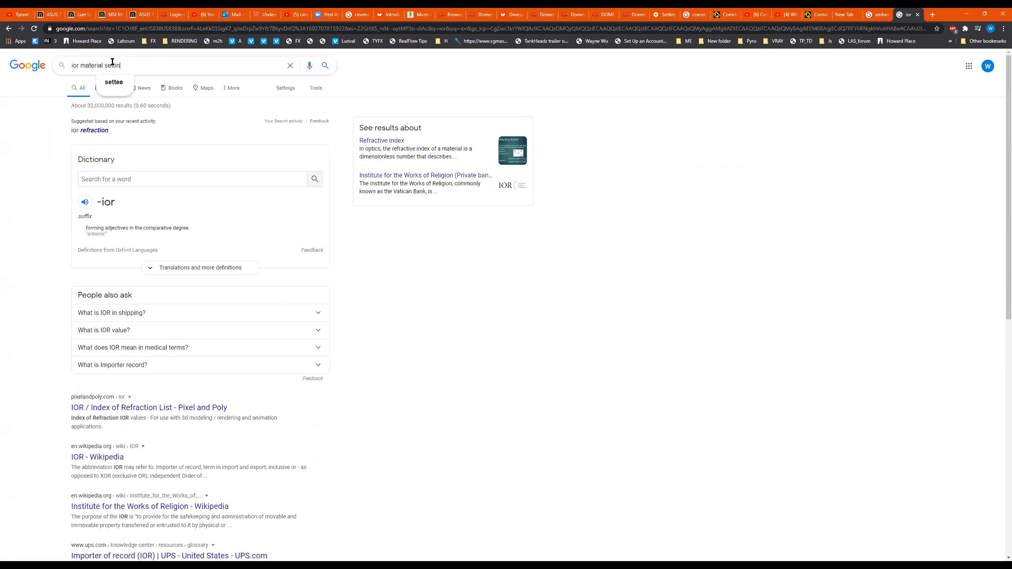
key("Return")
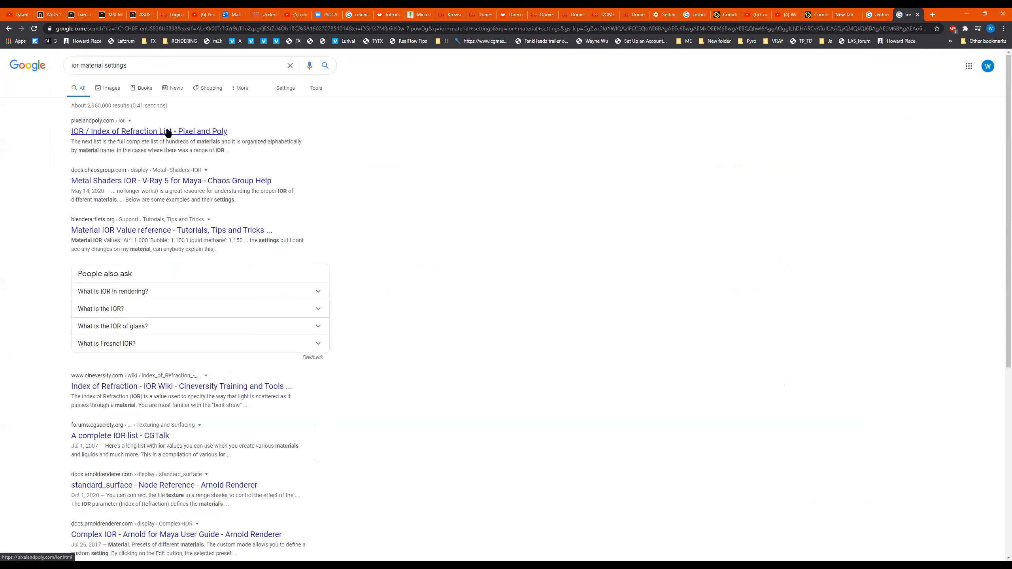
- Open the Pixel and Poly IOR list and look up glass among the common materials
left_click(167, 132)
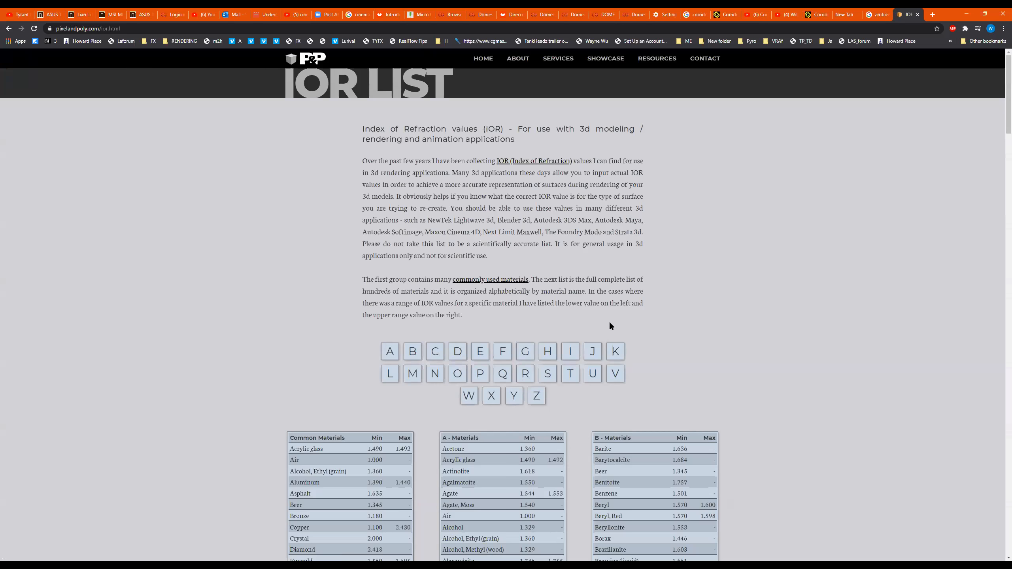
scroll(609, 321, "down", 6)
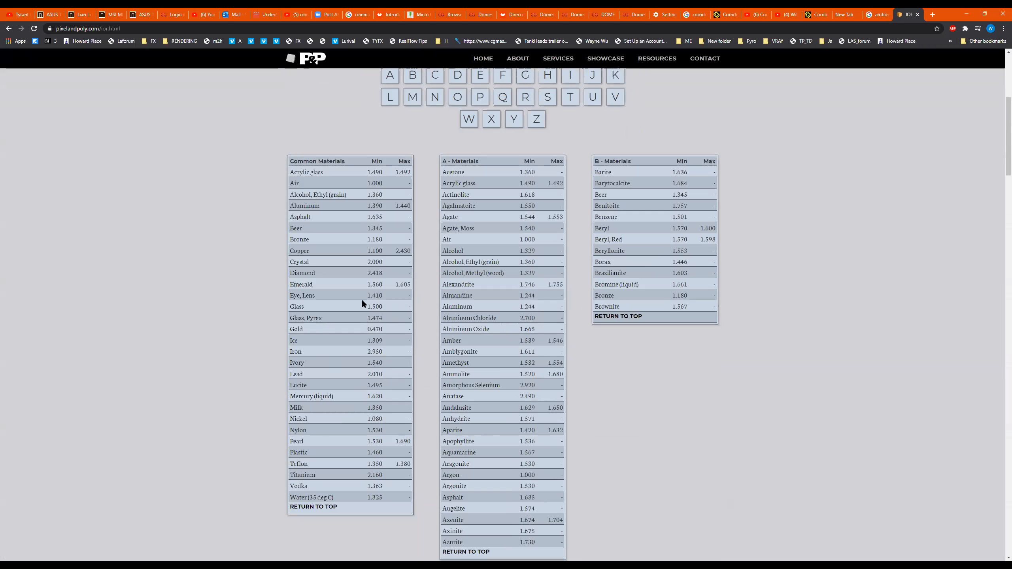
double_click(376, 305)
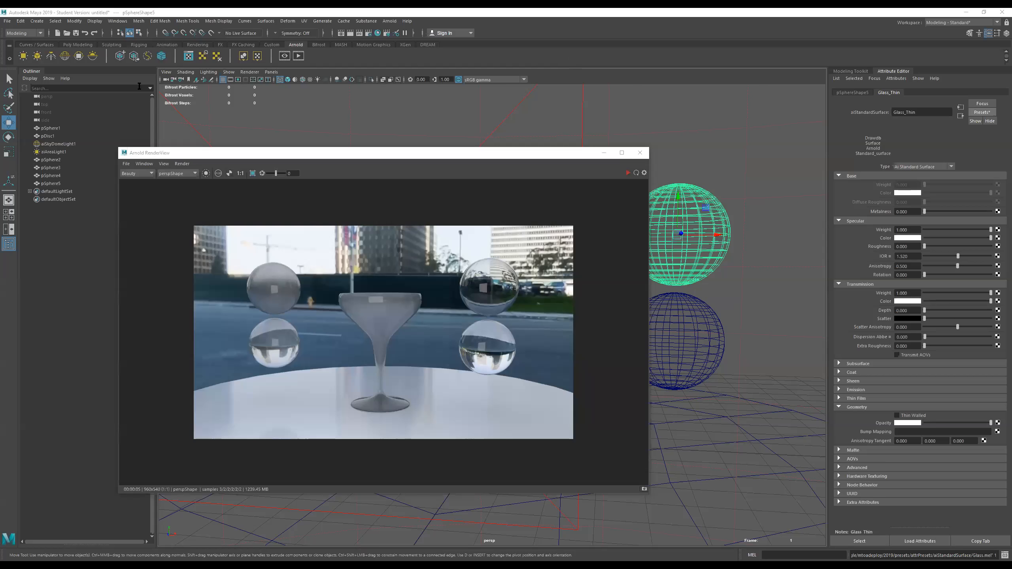
- Switch to Maya and restart the Arnold render, viewing the stemmed glass and spheres from different angles
left_click(94, 34)
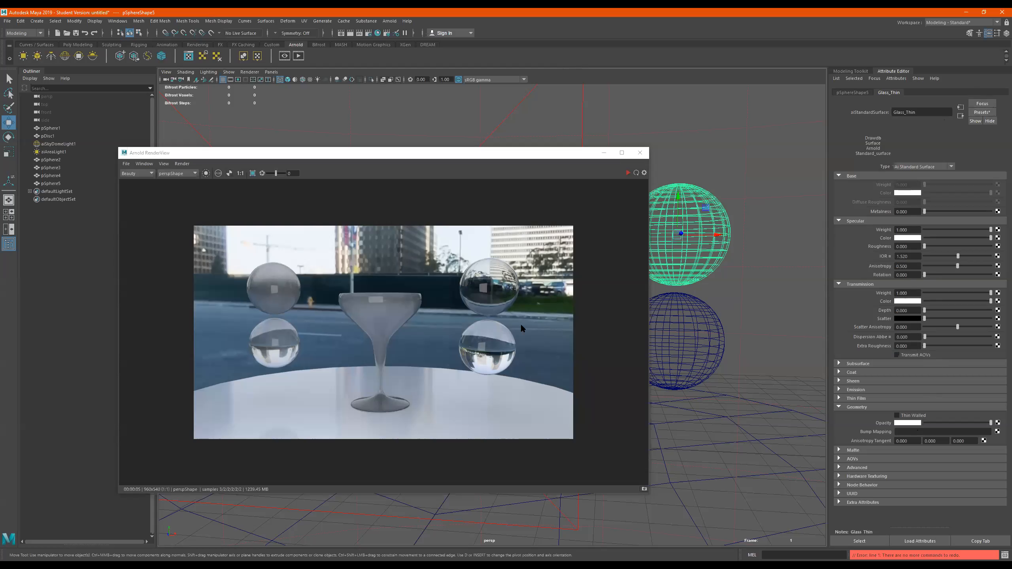
left_click_drag(736, 289, 718, 278, "alt")
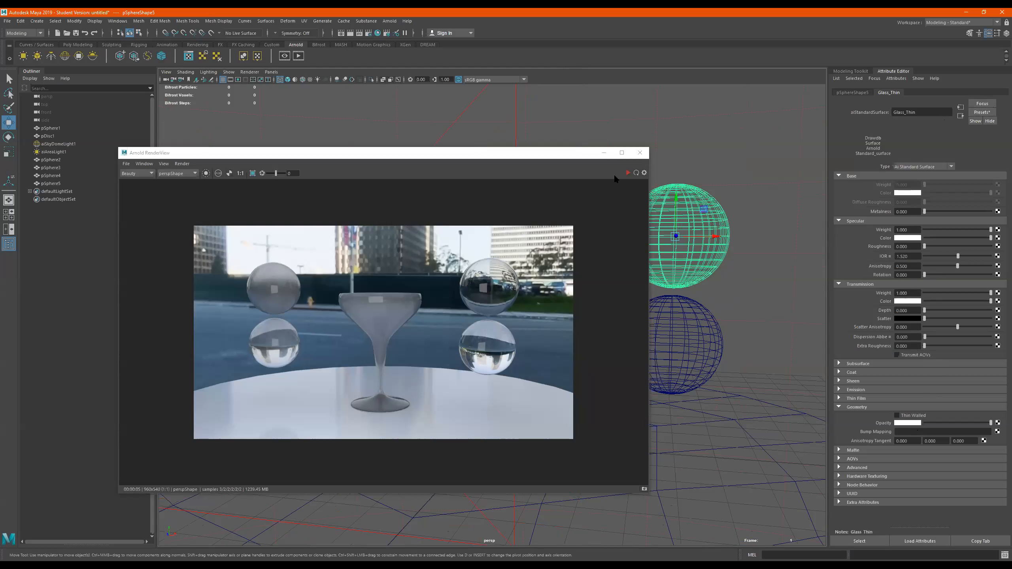
left_click(629, 173)
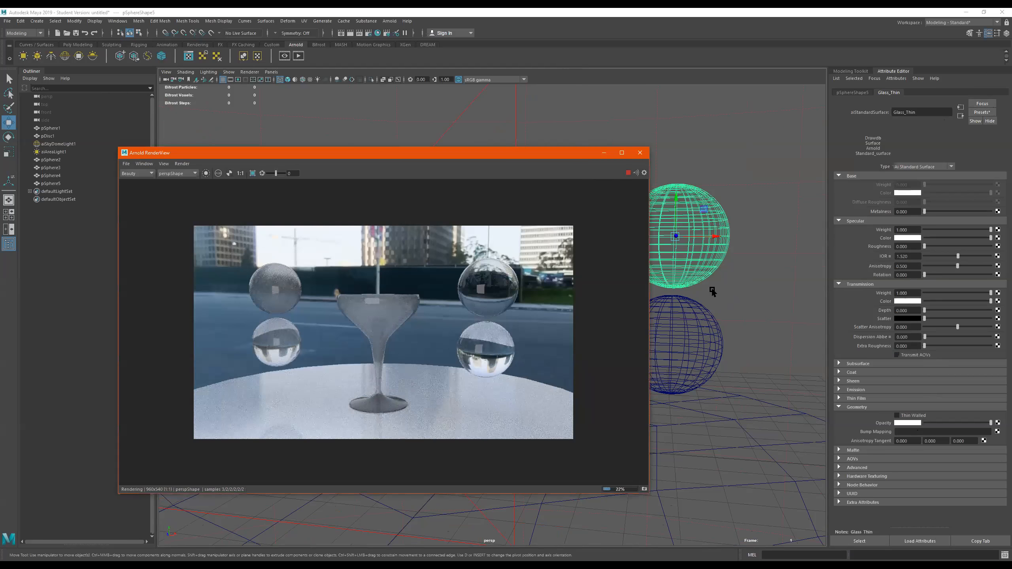
left_click_drag(723, 294, 724, 286, "alt")
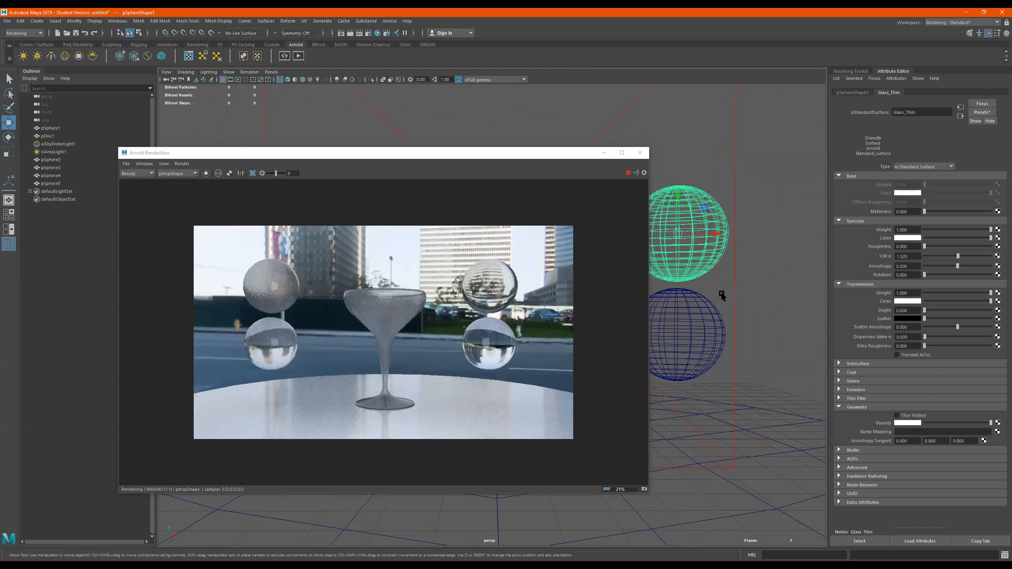
left_click(409, 303)
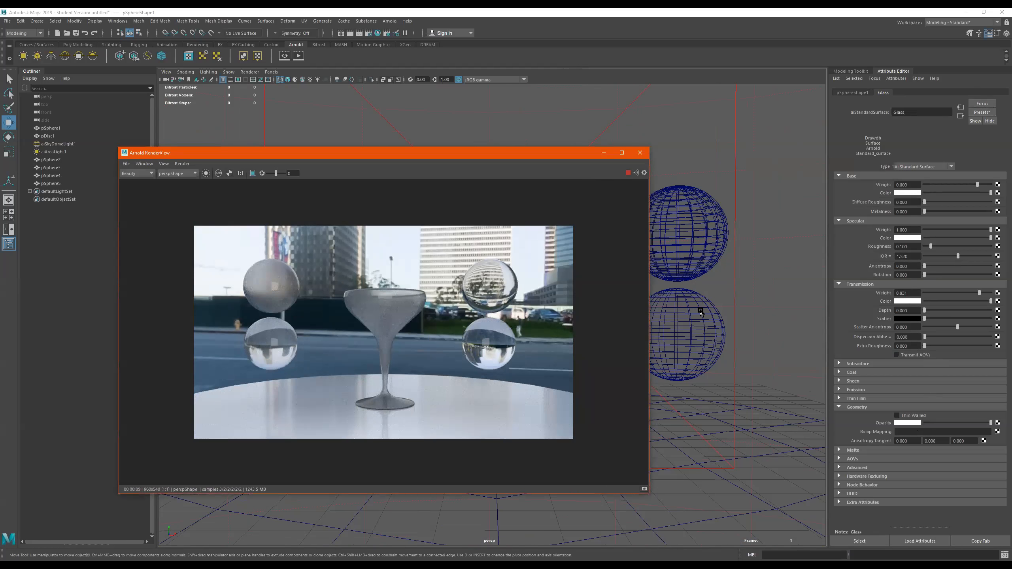
- Duplicate the upper Glass_Thin sphere and place the copy beside the stemmed glass's bowl
left_click_drag(702, 312, 693, 278, "alt")
left_click(693, 278)
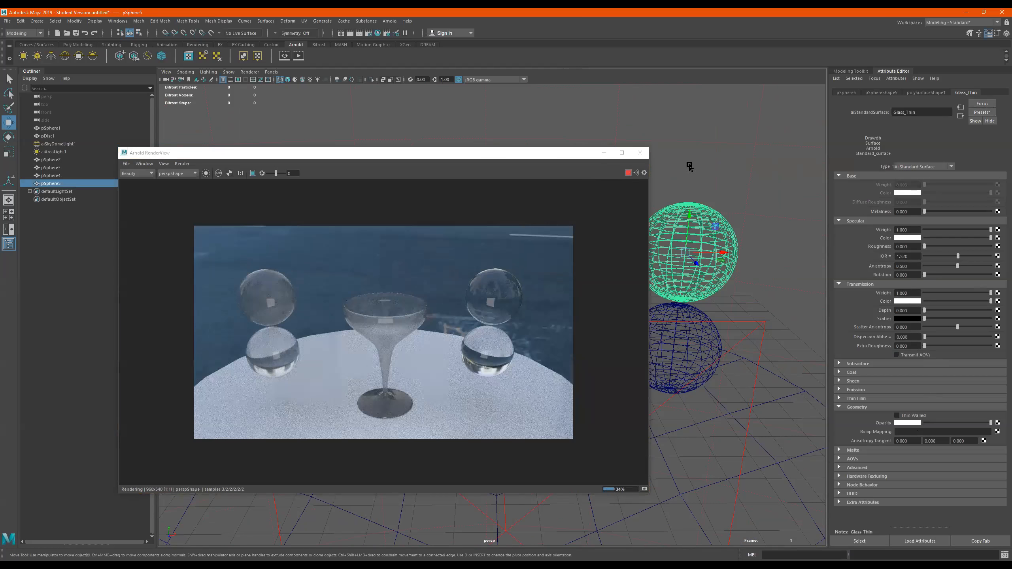
left_click_drag(690, 167, 776, 258, "alt")
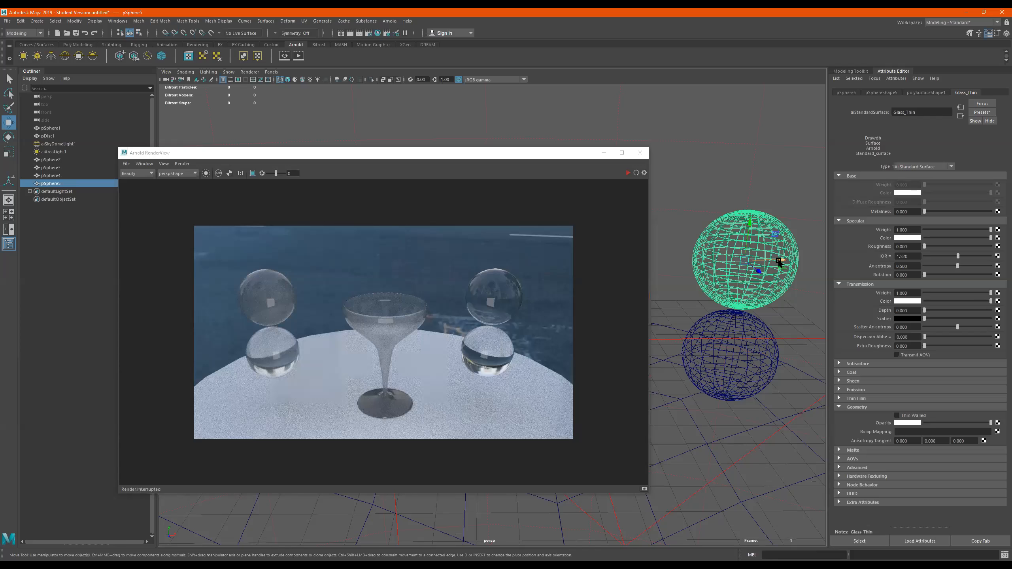
key("ctrl+d")
left_click_drag(779, 262, 676, 255)
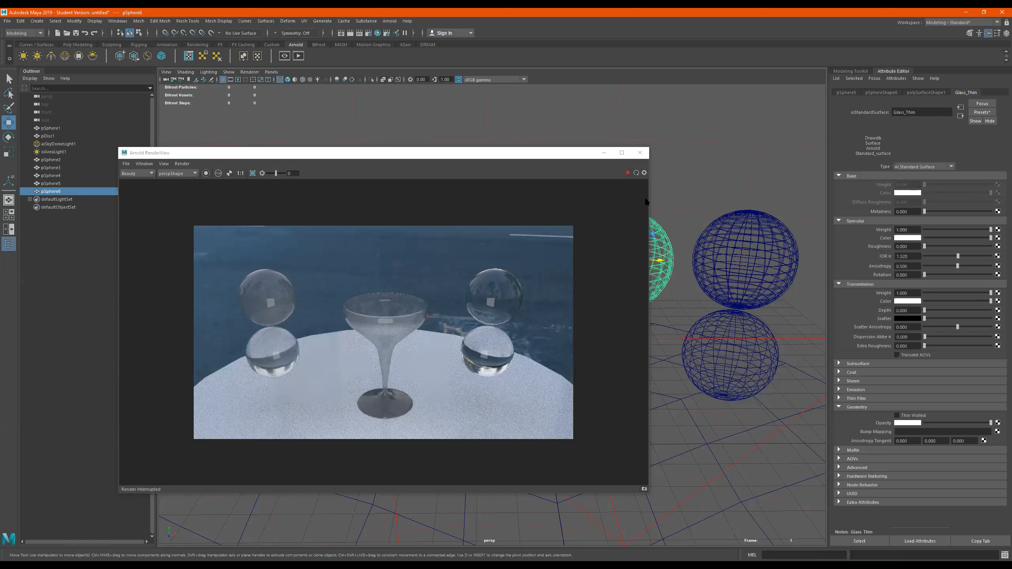
- Close the render window, assign a new Arnold standard surface material to the copied sphere, and name it Chrome
left_click(640, 153)
right_click(631, 236)
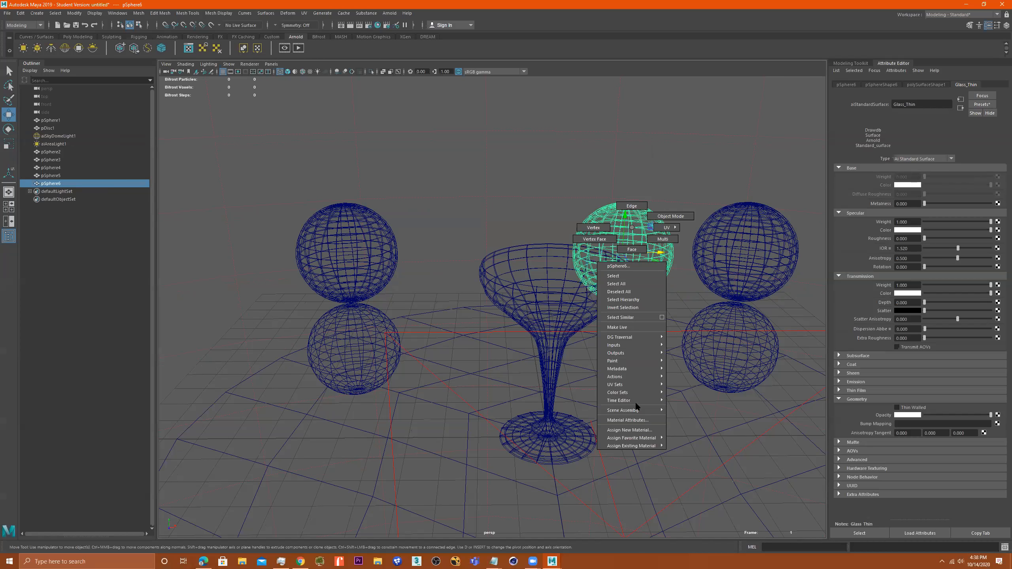
left_click(637, 430)
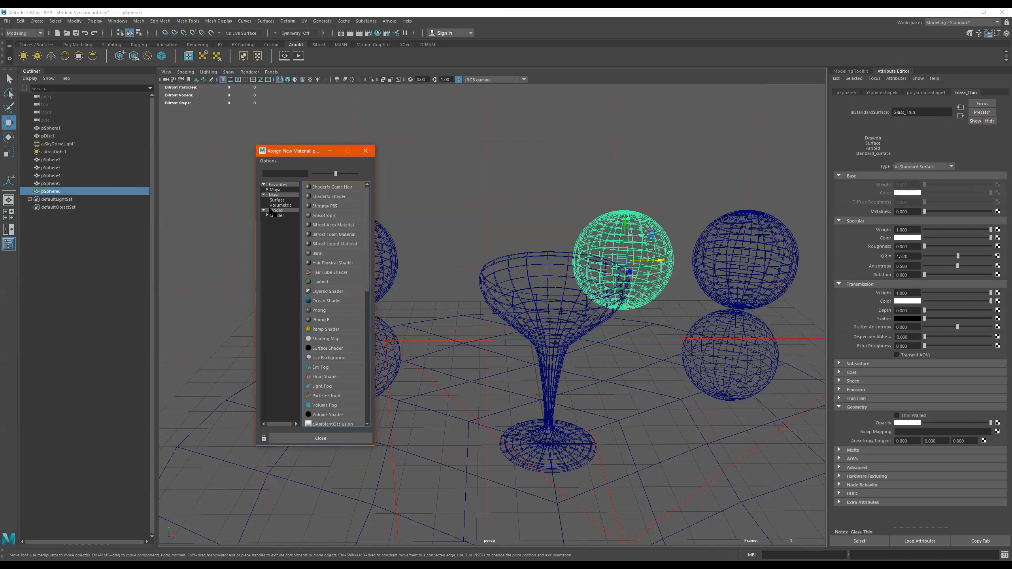
left_click(270, 211)
left_click(346, 287)
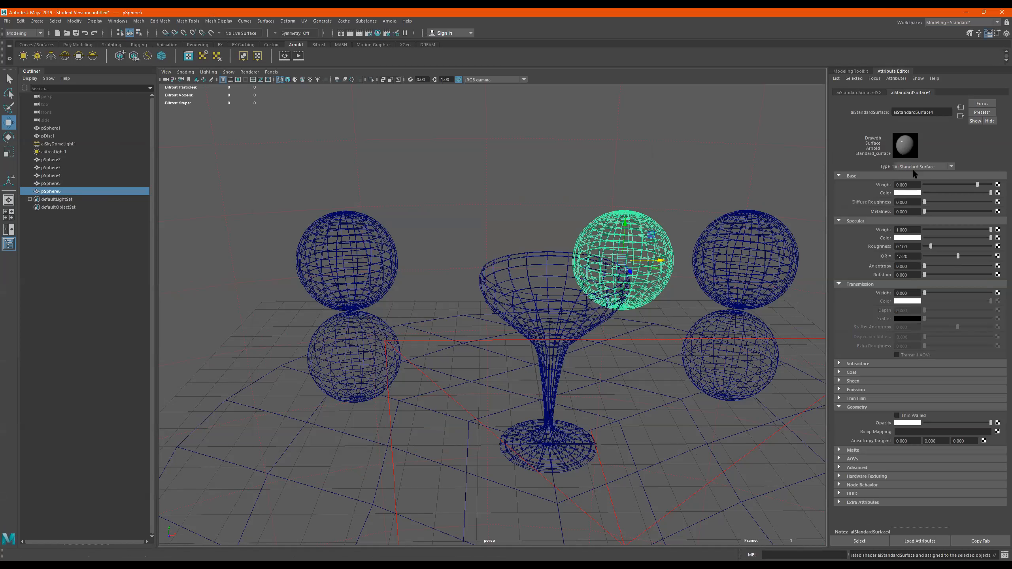
type("Chrome")
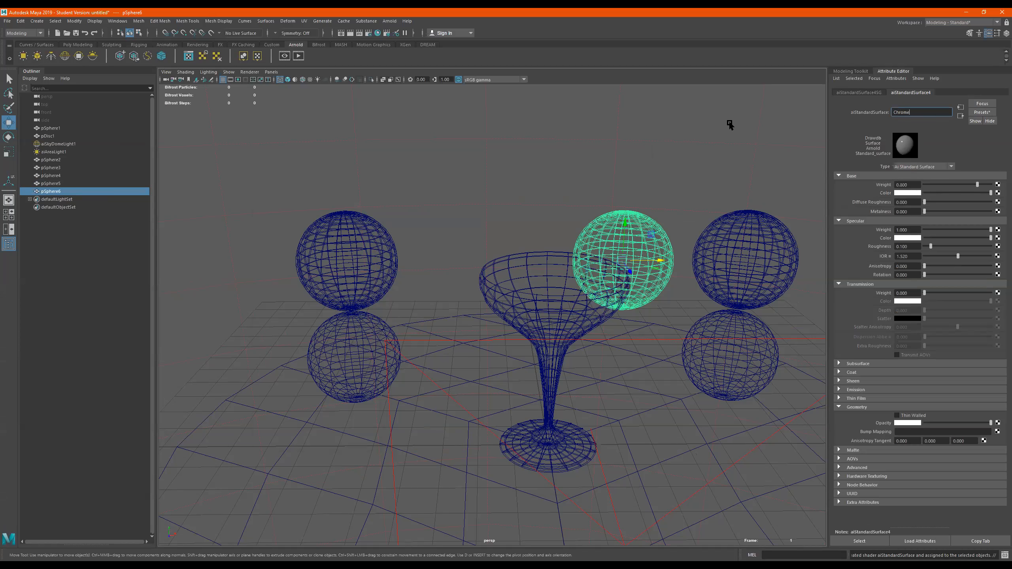
key("Return")
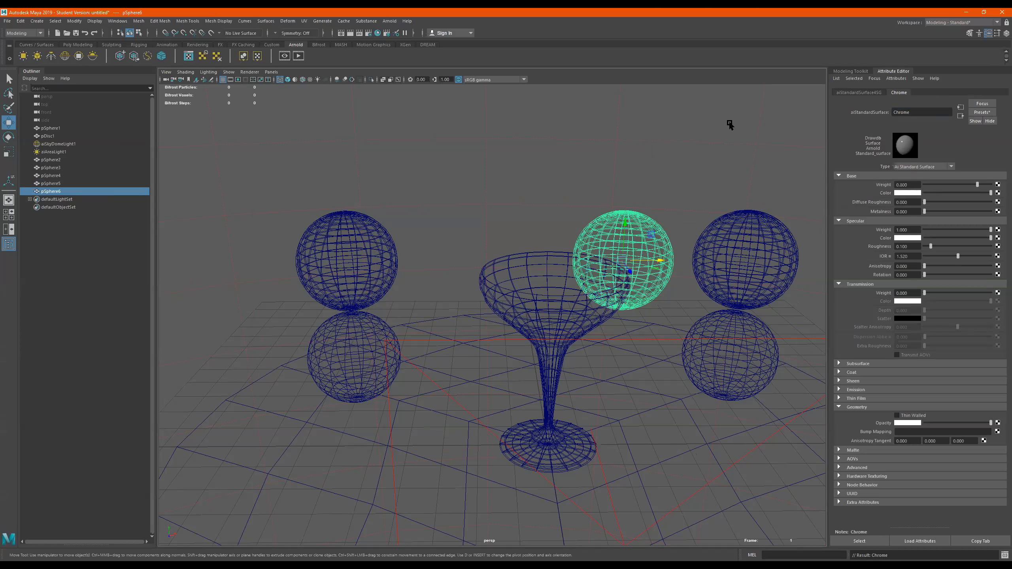
- Start the Arnold render and frame the new sphere and the glass's bowl up close
left_click(299, 56)
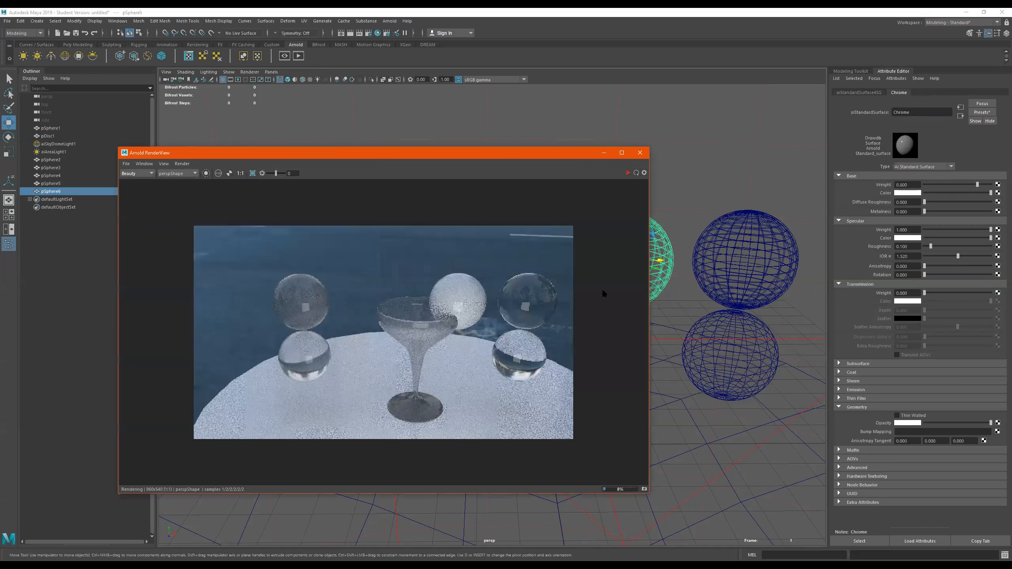
left_click_drag(738, 228, 607, 175, "alt")
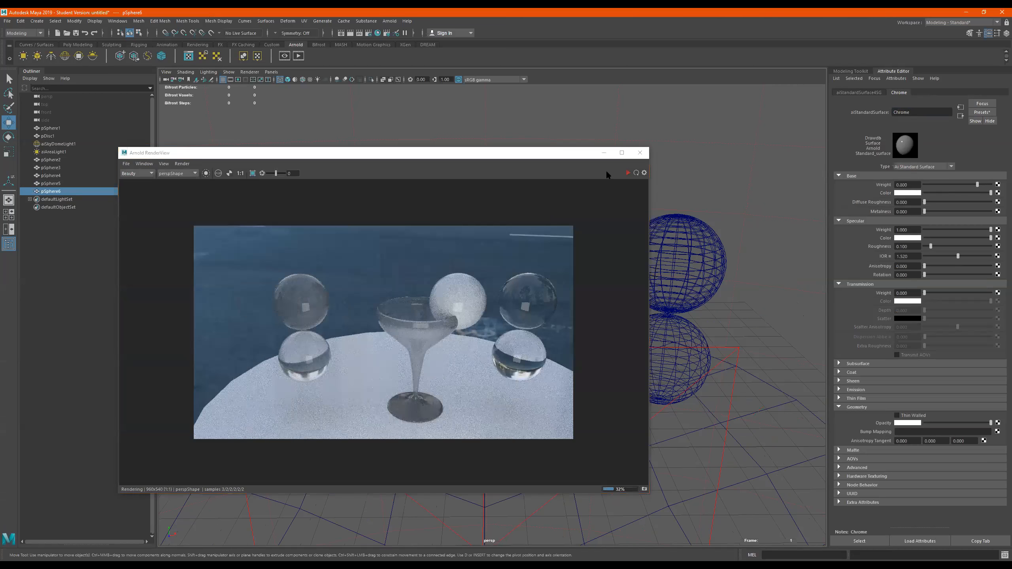
scroll(714, 216, "up", 5)
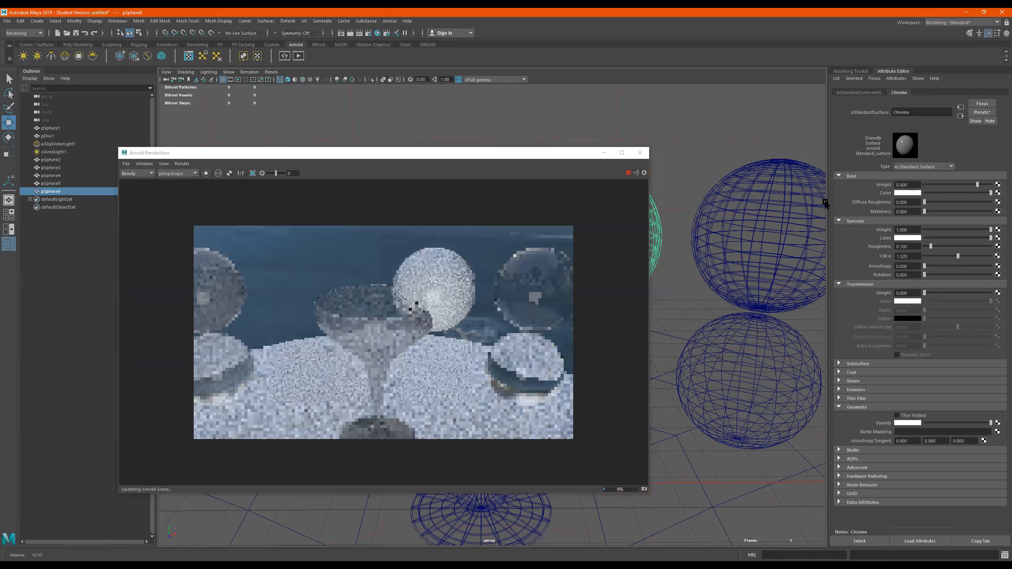
scroll(678, 263, "up", 4)
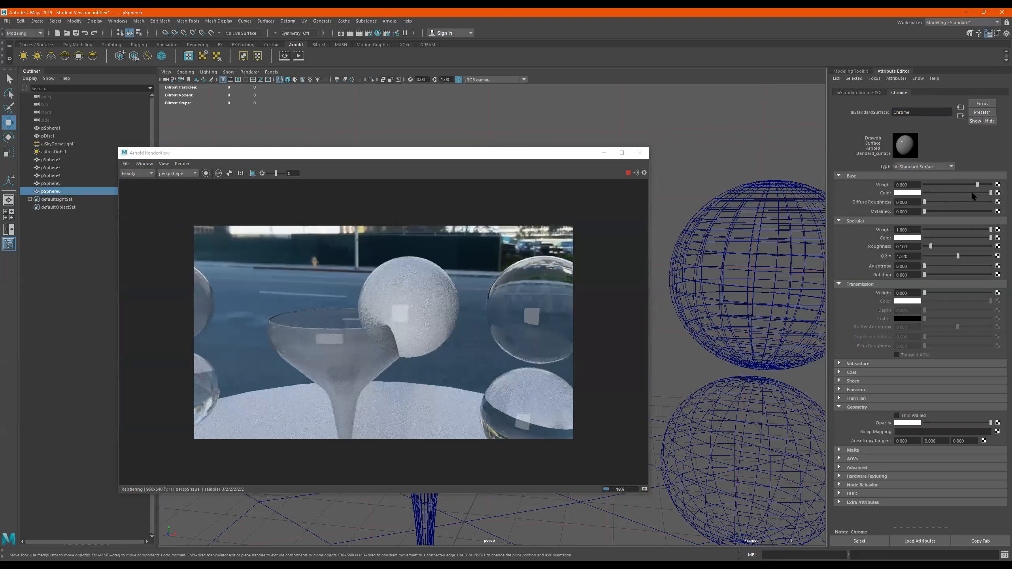
- Set the Chrome material's base color to black and its specular roughness to 0, keeping specular weight at 1
left_click_drag(958, 193, 883, 192)
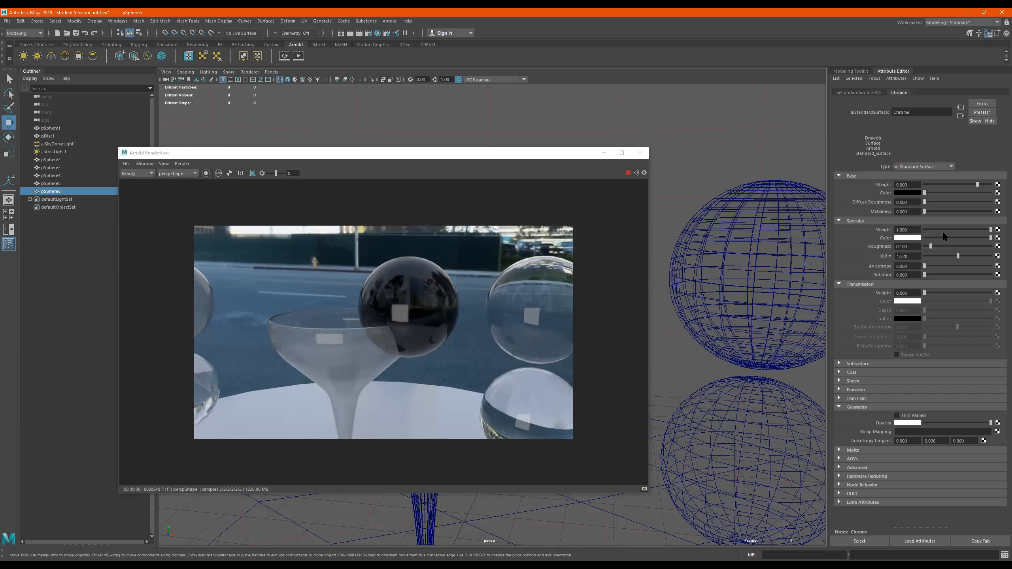
left_click(874, 406)
left_click_drag(930, 247, 869, 258)
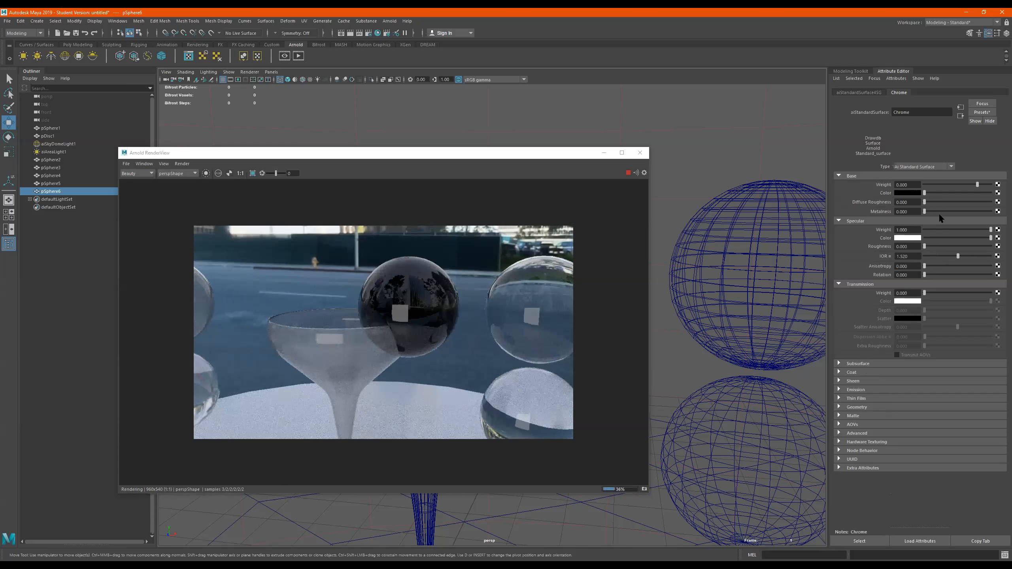
left_click_drag(927, 229, 994, 230)
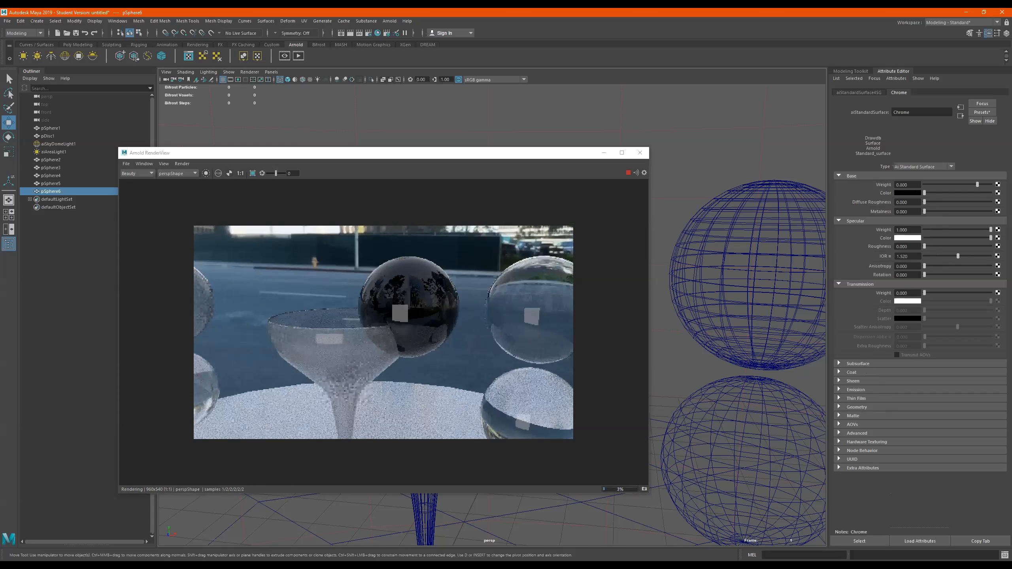
left_click(925, 246)
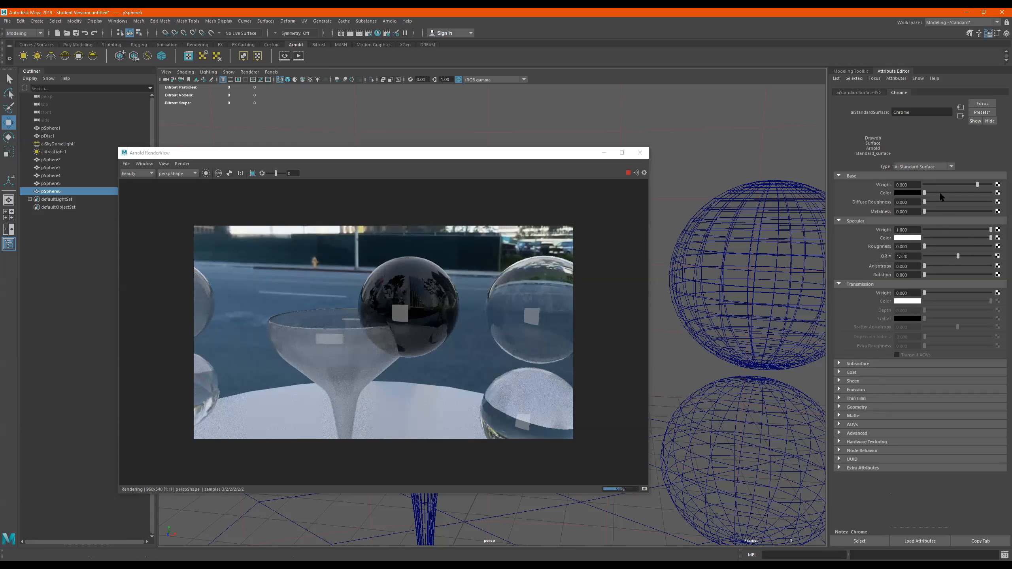
- Lighten the Chrome material's base color to dark grey and try out its specular and transmission weights
mouse_move(942, 194)
left_mouse_down()
mouse_move(954, 192)
mouse_move(927, 190)
left_mouse_up()
mouse_move(991, 229)
left_mouse_down()
mouse_move(947, 230)
mouse_move(992, 230)
left_mouse_up()
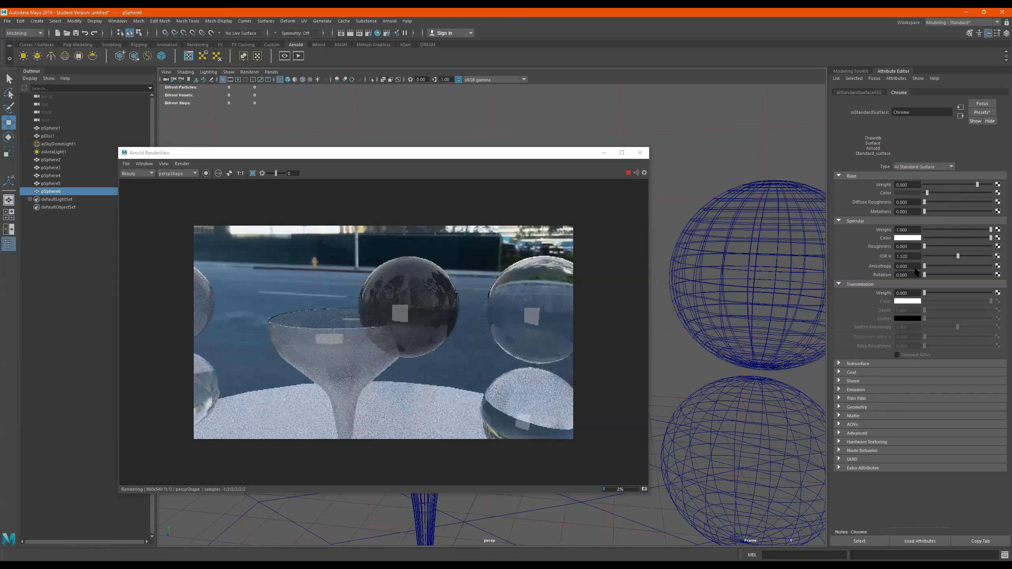
left_click_drag(949, 293, 923, 293)
- Replace the Chrome material's settings with the Chrome preset
left_click(985, 113)
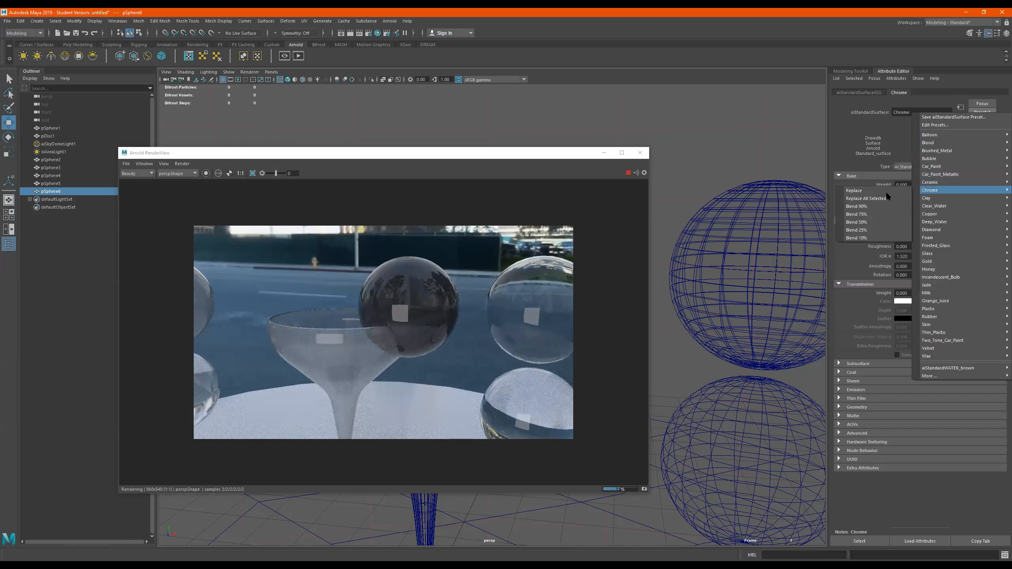
left_click(885, 191)
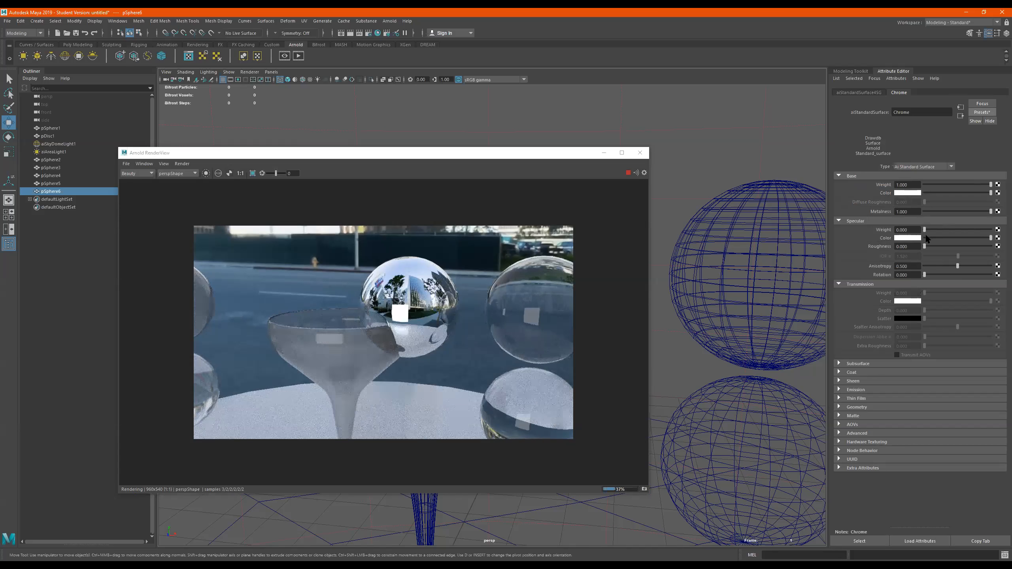
- Try a higher specular weight and a darker base color on the chrome preset, undoing each change
left_click(979, 230)
key("ctrl+z")
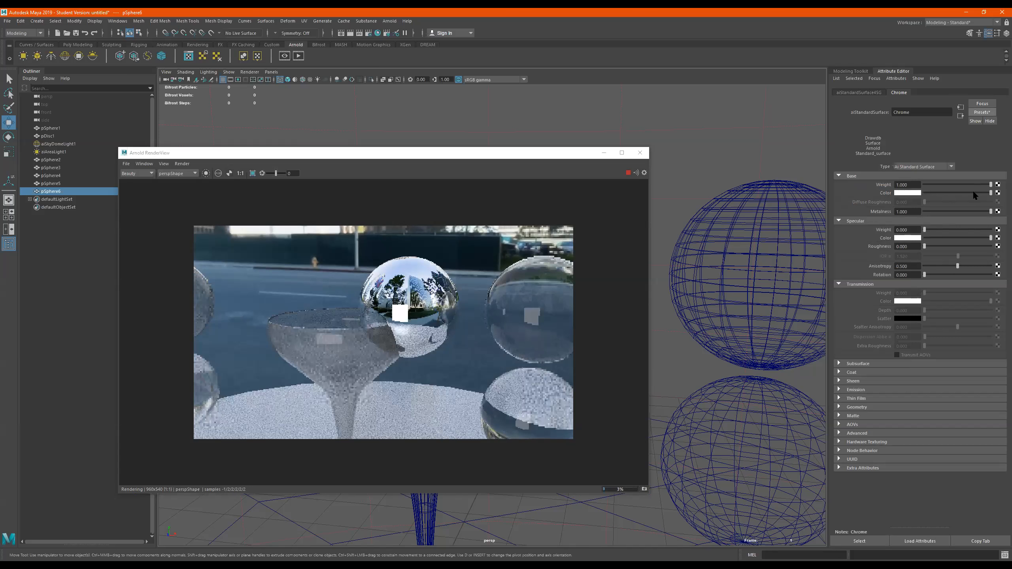
left_click(935, 192)
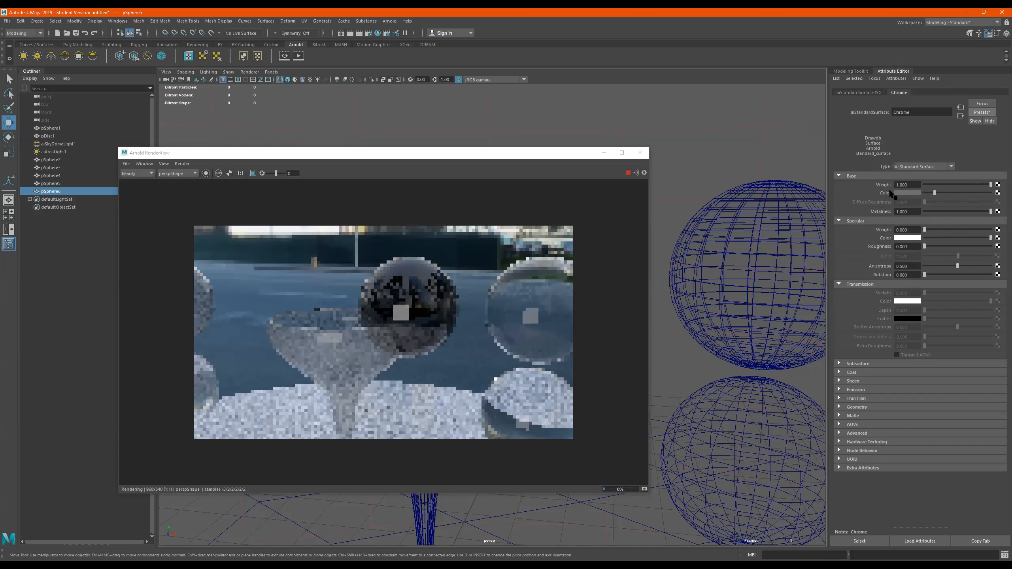
key("ctrl+z")
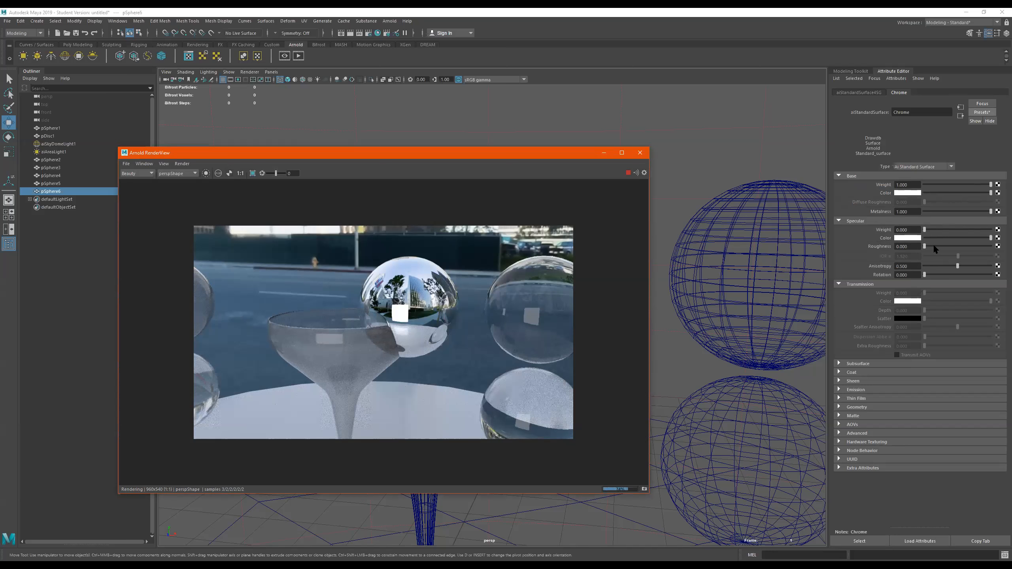
- Set the Chrome material's specular roughness to 0.151
left_click_drag(933, 244, 935, 245)
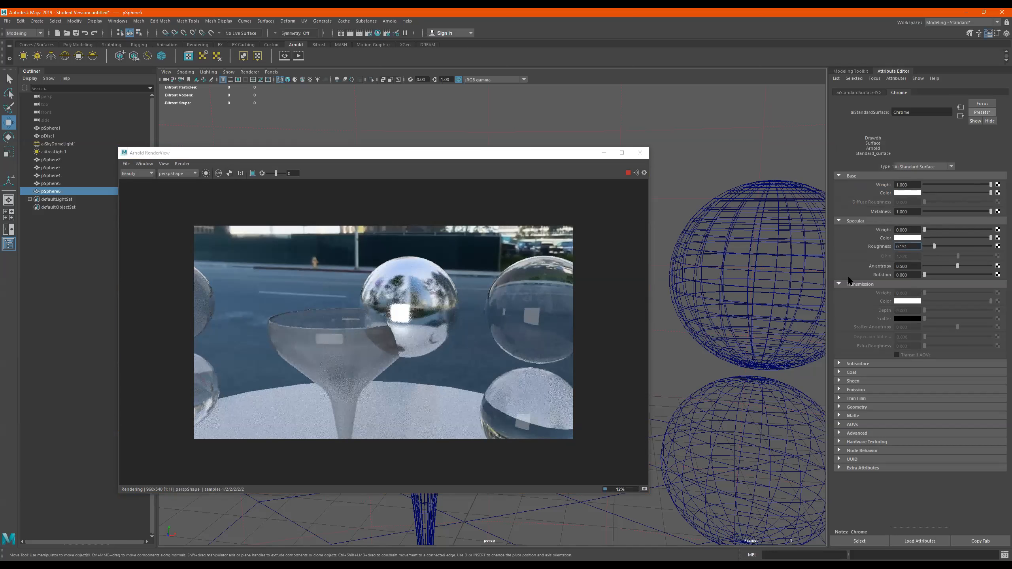
- Try higher specular roughness values on the Chrome material, including about 0.37 and 0.52, ending at about 0.31
left_click_drag(943, 245, 951, 244)
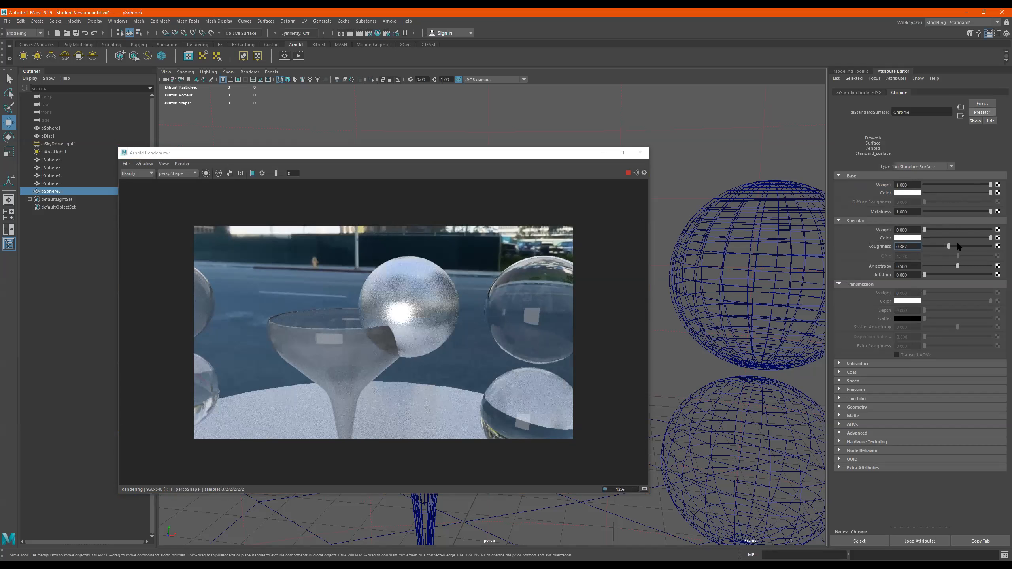
left_click_drag(967, 244, 970, 247)
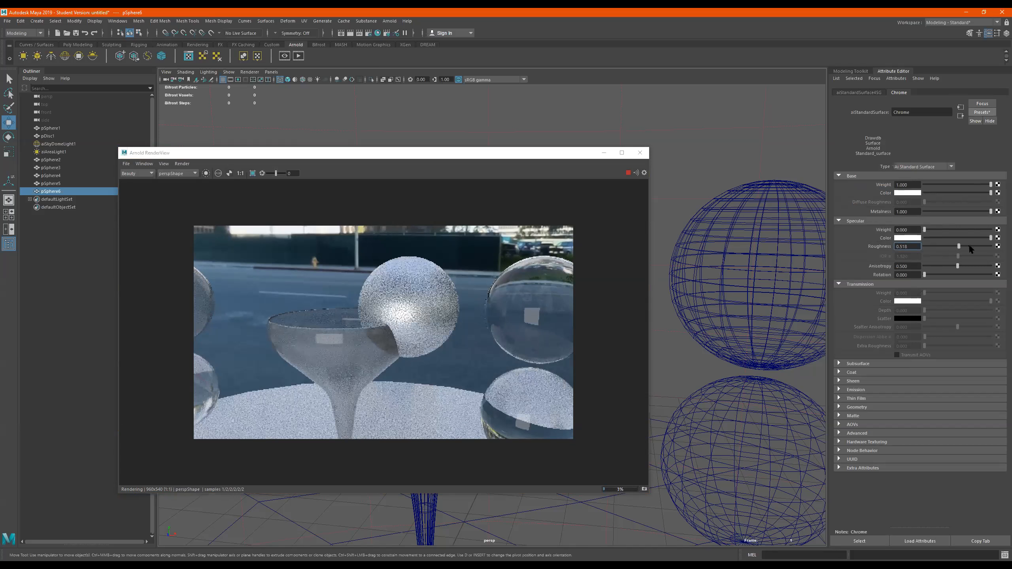
left_click(970, 246)
left_click(945, 246)
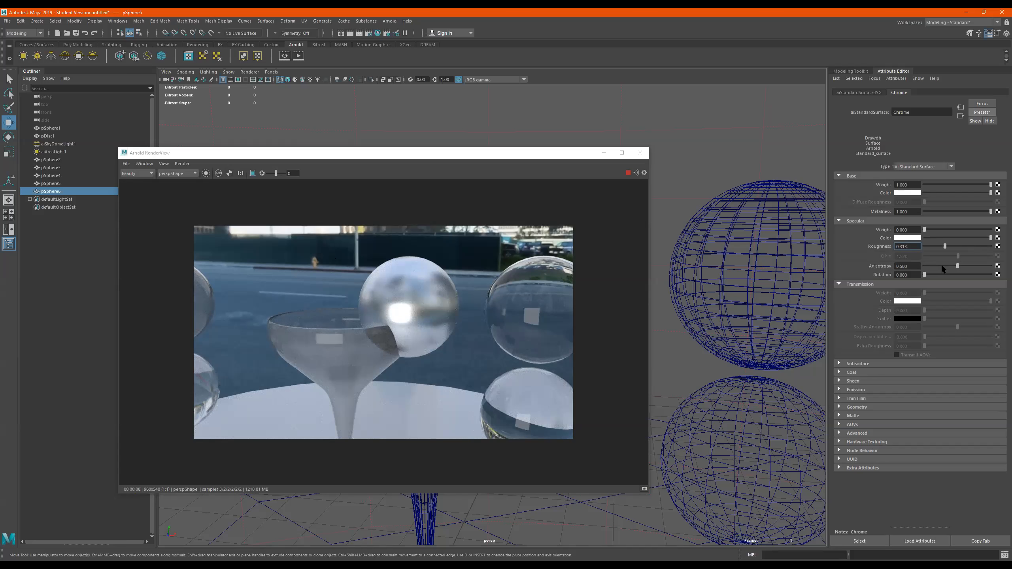
- Try low and high specular anisotropy on the Chrome material with roughness 0.157 and specular rotations of 0.205 and 0.373
left_click_drag(957, 266, 934, 268)
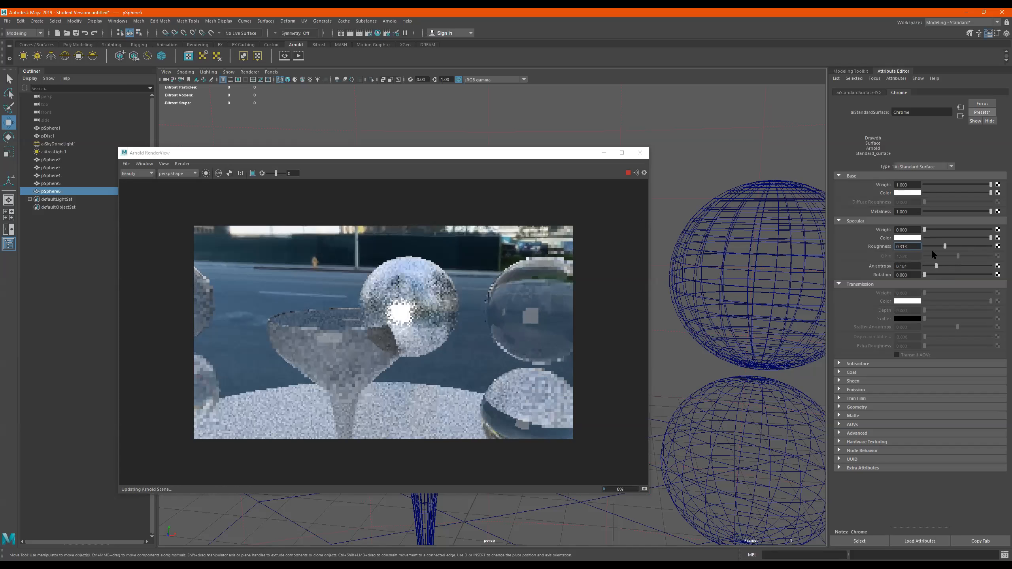
left_click(934, 246)
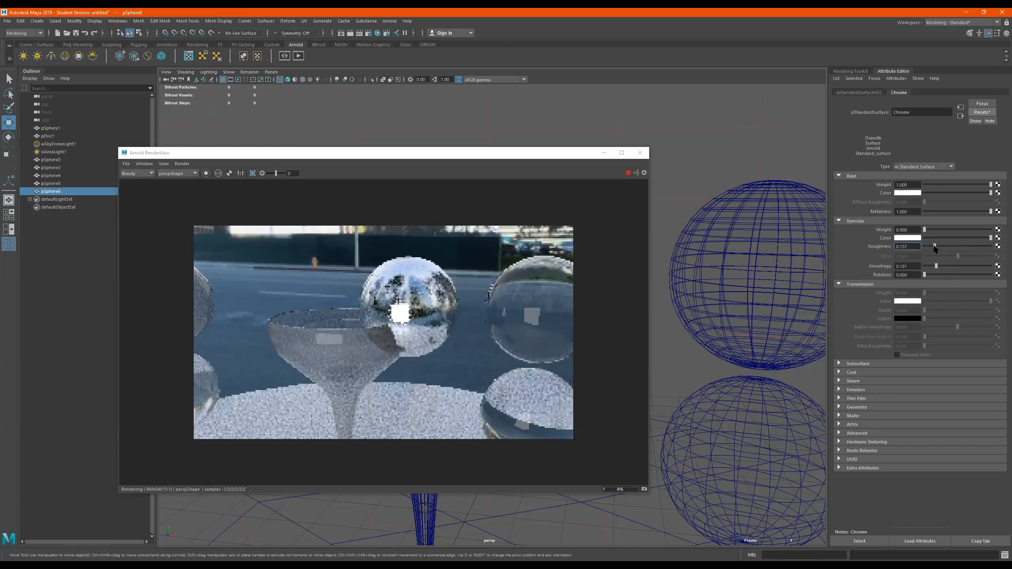
left_click(984, 267)
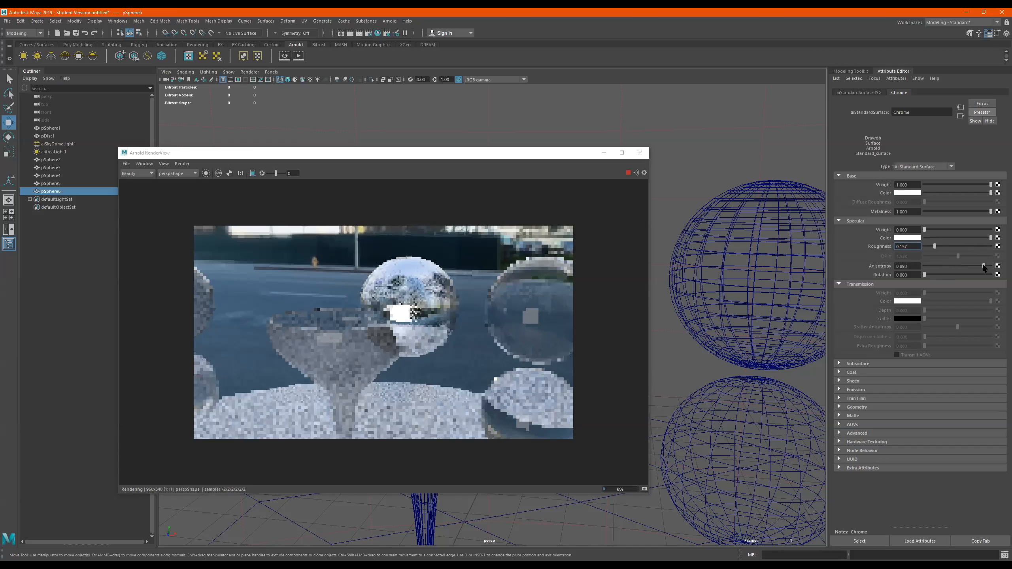
left_click(938, 274)
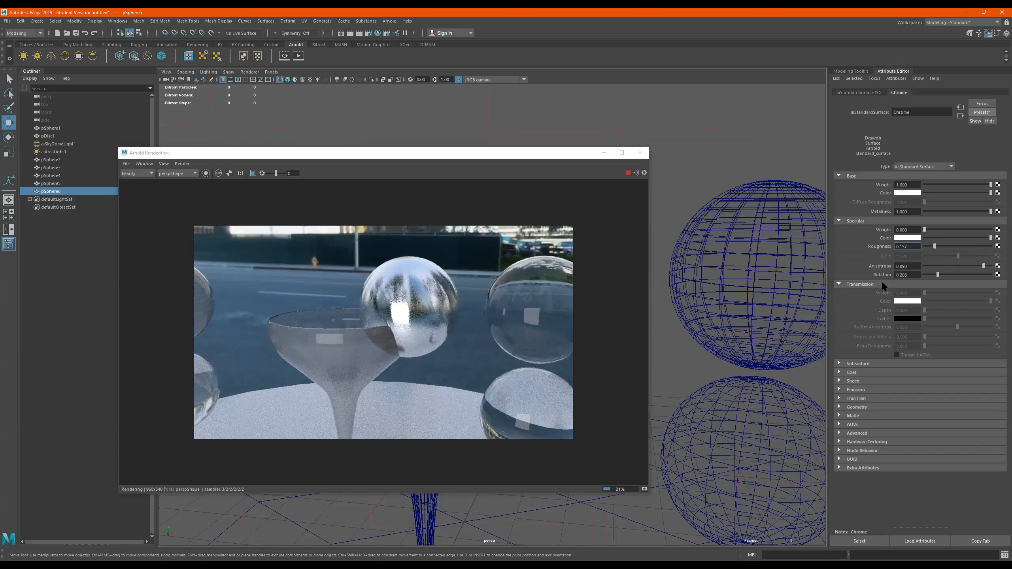
left_click(949, 275)
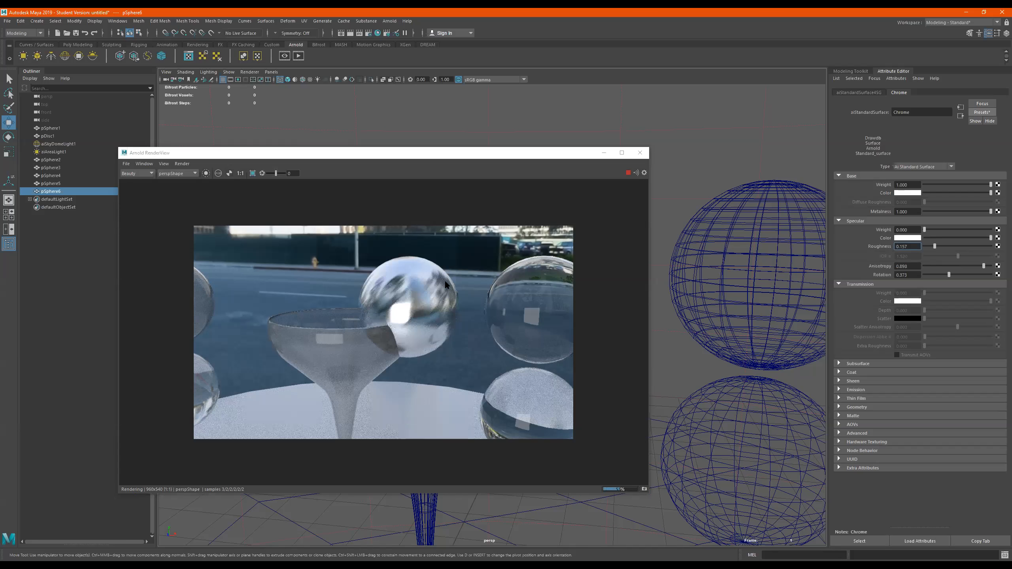
- Reset the Chrome material's specular anisotropy and rotation to 0
left_click_drag(947, 275, 927, 275)
double_click(905, 266)
type("0")
key("Tab")
type("0")
key("Return")
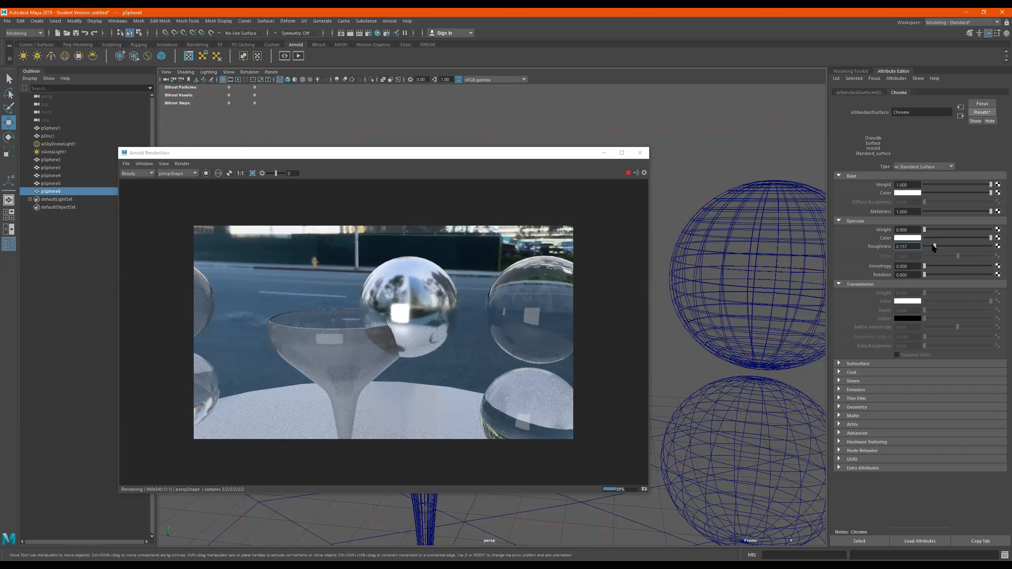
- Compare Chrome specular roughness values of 1, 0.56 and 0.241, and try a higher specular weight before returning it to 0
left_click(951, 246)
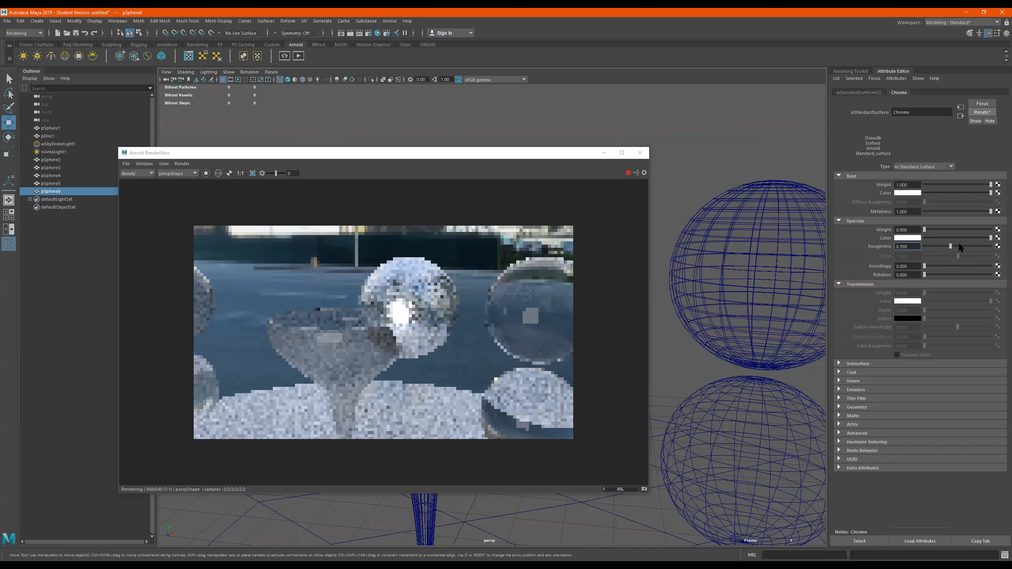
type("10")
key("Return")
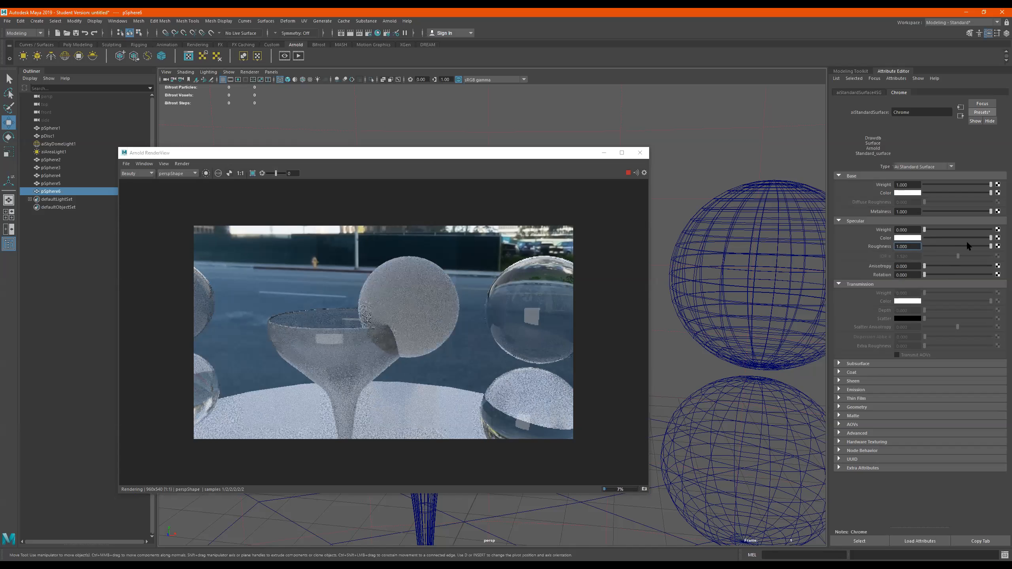
type("0.56")
key("Return")
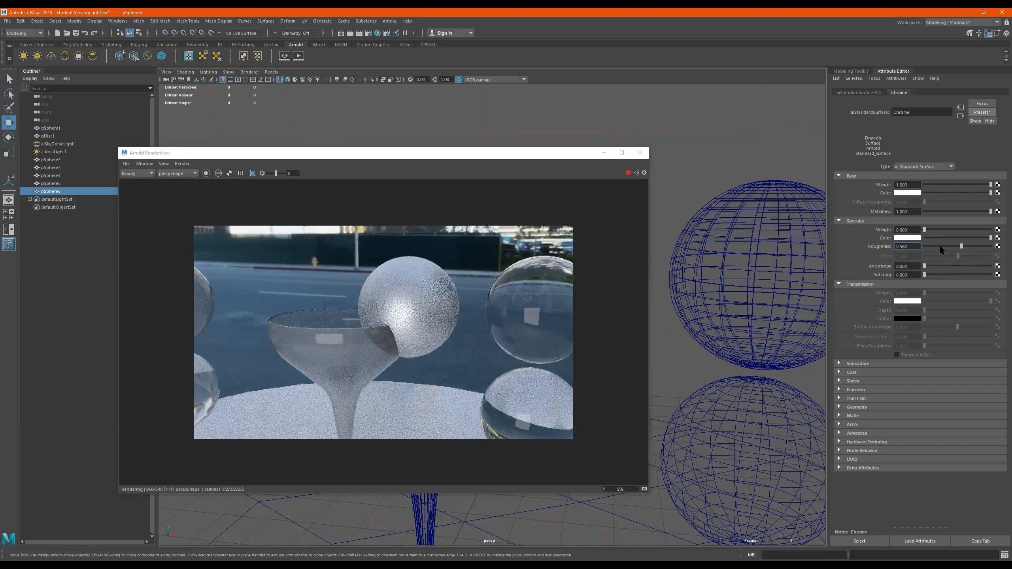
left_click(940, 246)
left_click(969, 229)
left_click_drag(969, 230, 924, 232)
- Replace the Chrome material's settings with the Balloon preset
left_click(982, 113)
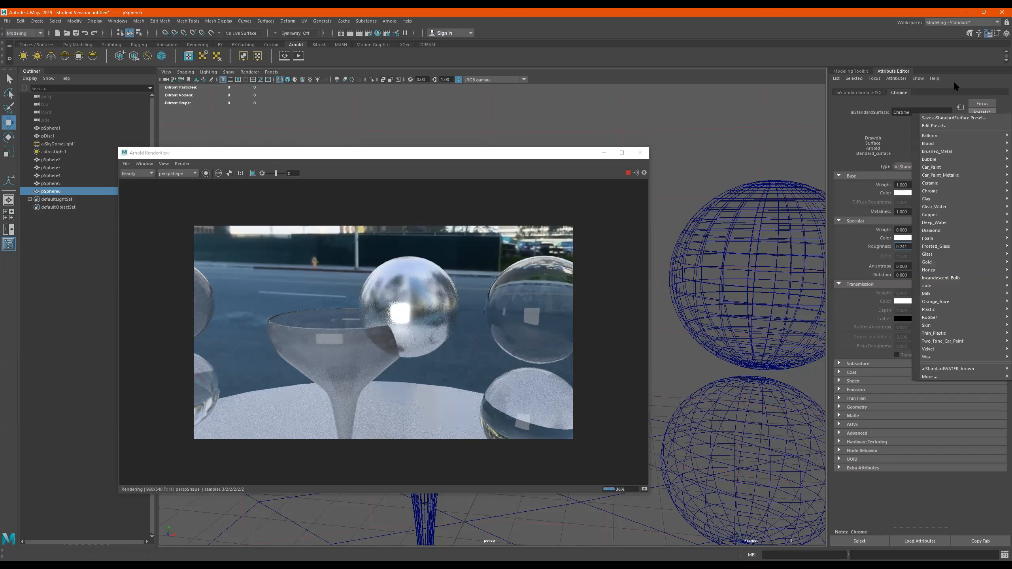
left_click(870, 355)
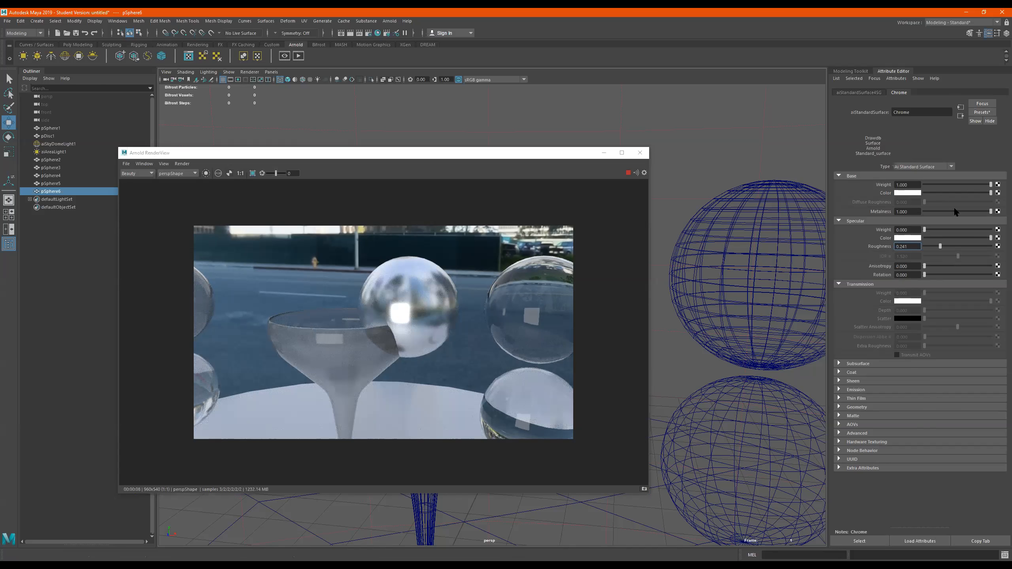
left_click(983, 113)
mouse_move(943, 141)
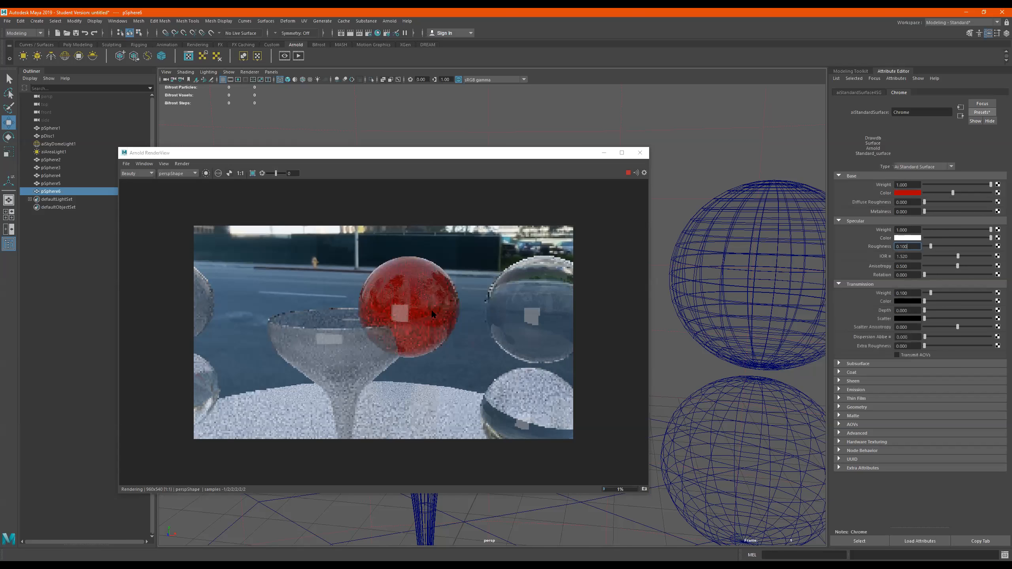
- Set the balloon material's subsurface color to green and its base color to red
left_click(907, 192)
left_click(900, 173)
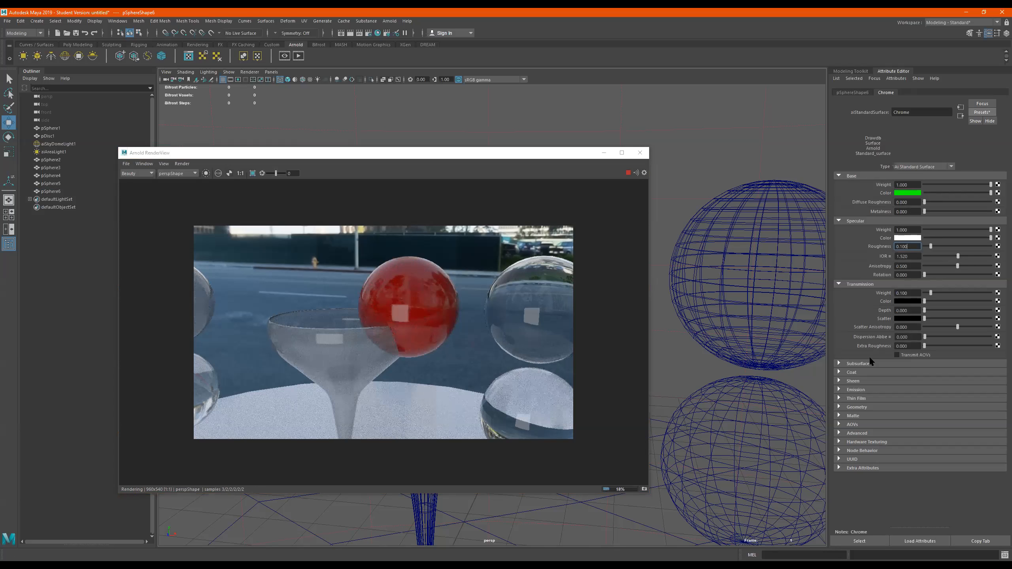
left_click(861, 363)
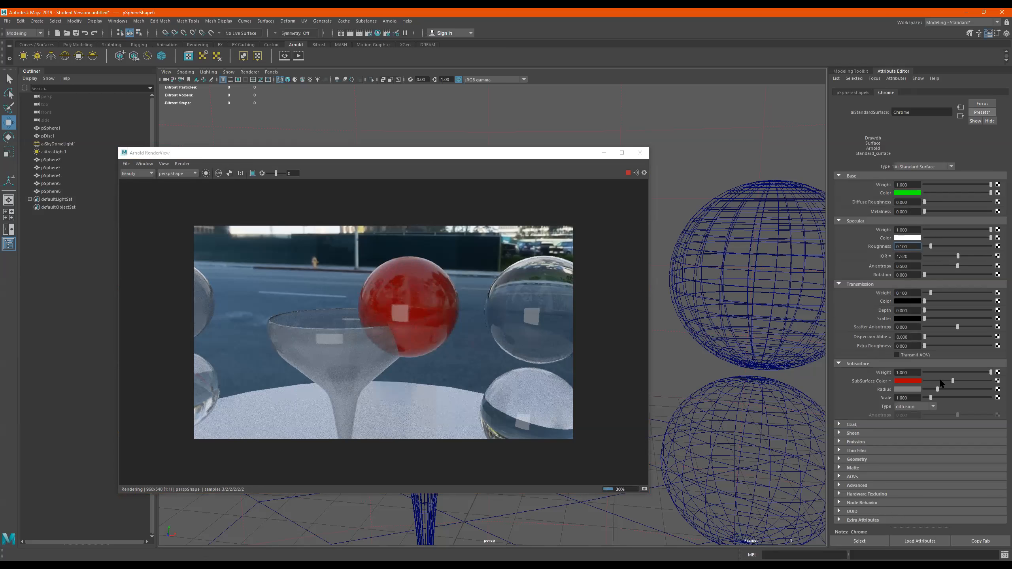
left_click(910, 382)
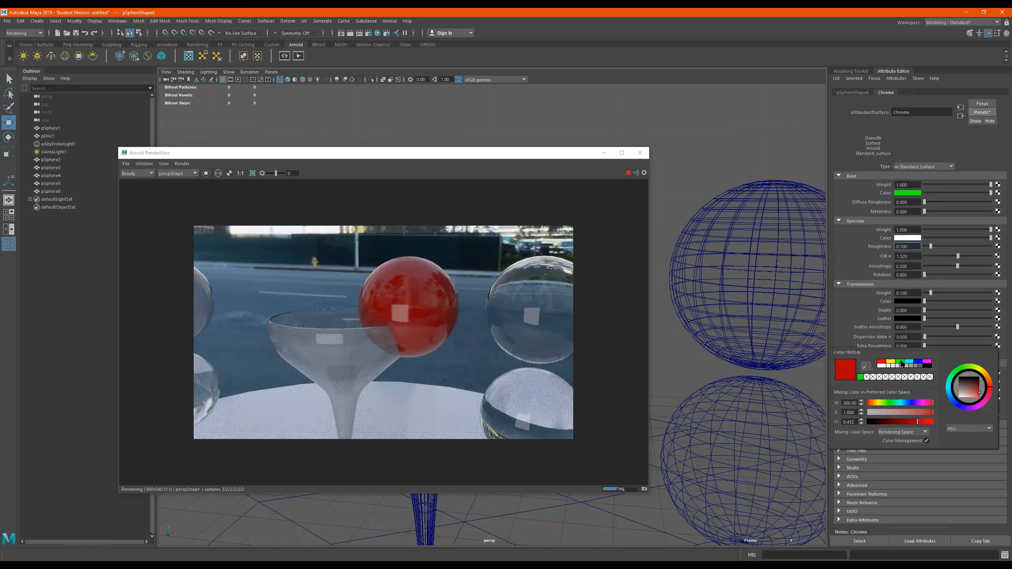
left_click(901, 362)
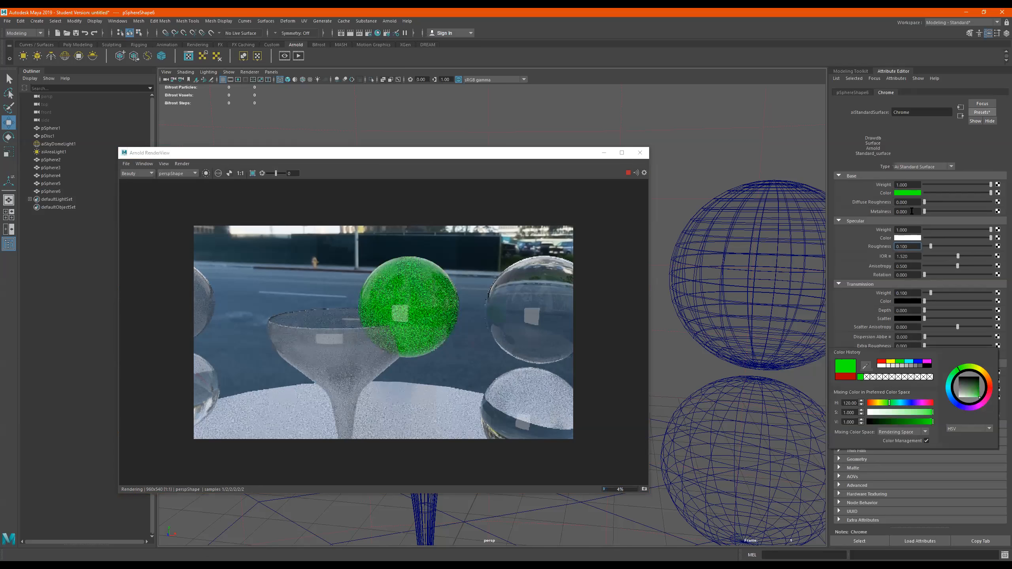
left_click(908, 193)
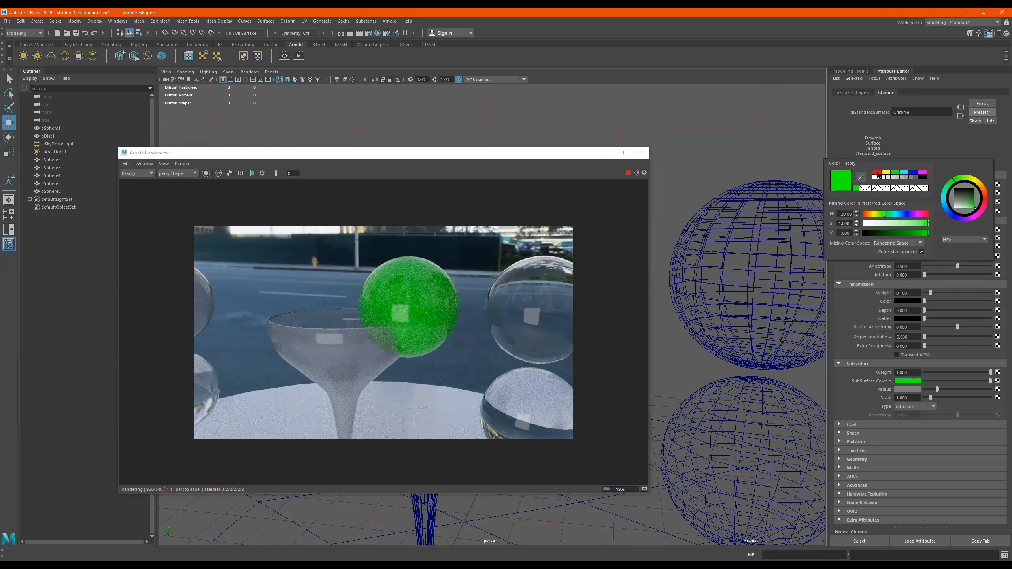
left_click(877, 175)
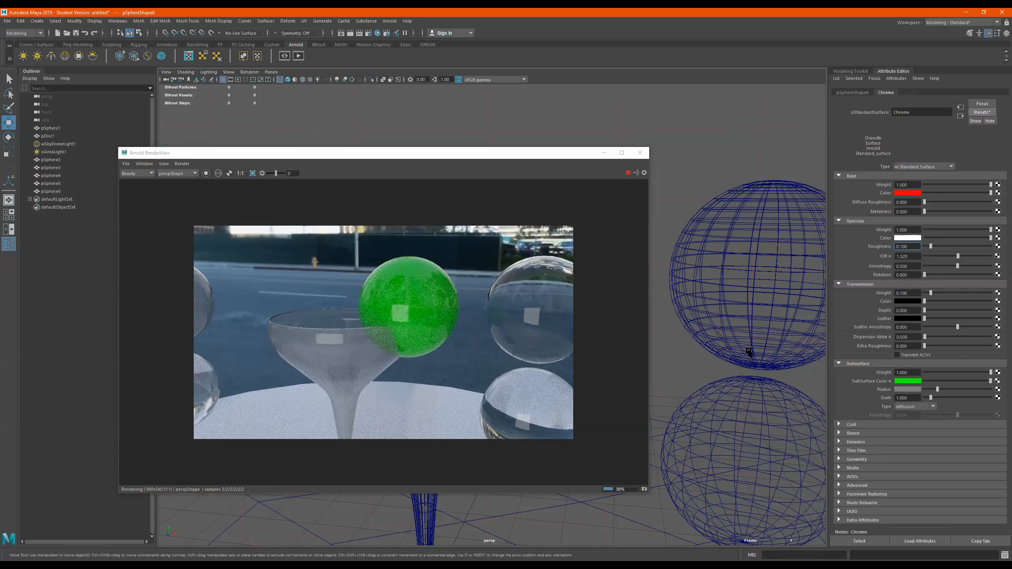
- Select the upper thin-walled glass sphere and set the Glass_Thin material's transmission color to green
left_click(550, 328)
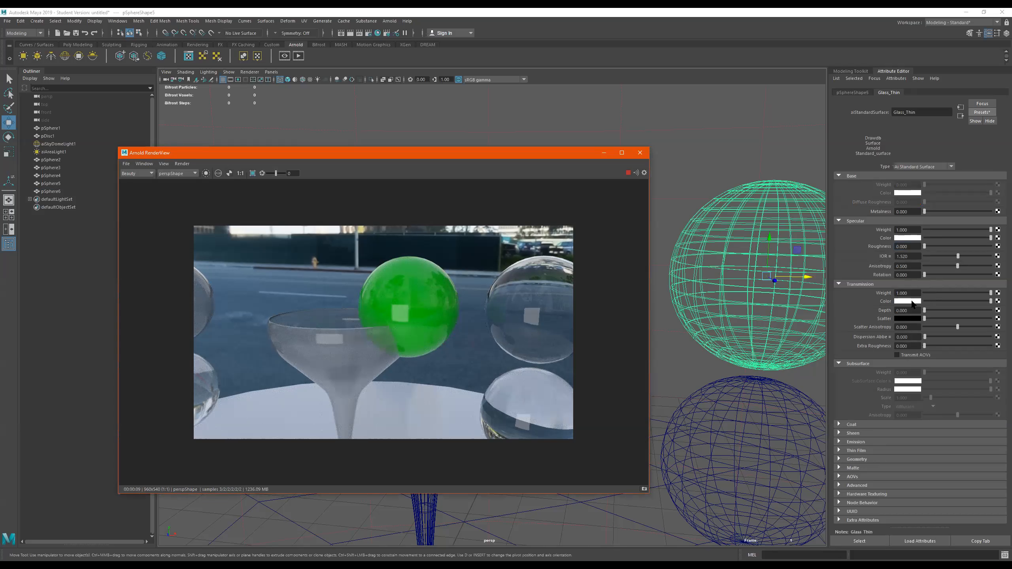
left_click(903, 282)
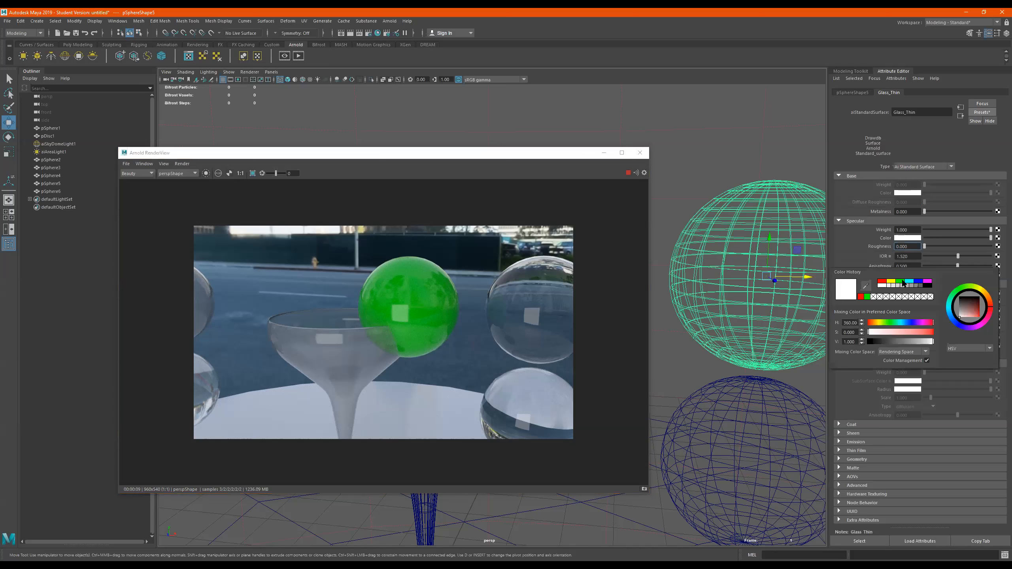
left_click(901, 282)
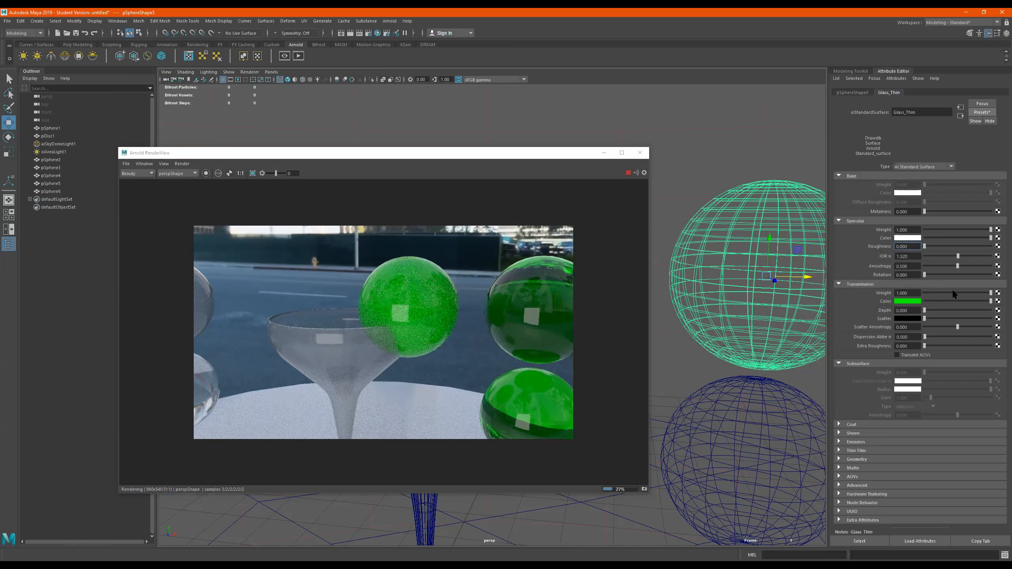
- Try lower Glass_Thin transmission weights such as 0.651 and 0.355, and return the weight to 1 and the transmission color to white
left_click_drag(954, 292, 976, 293)
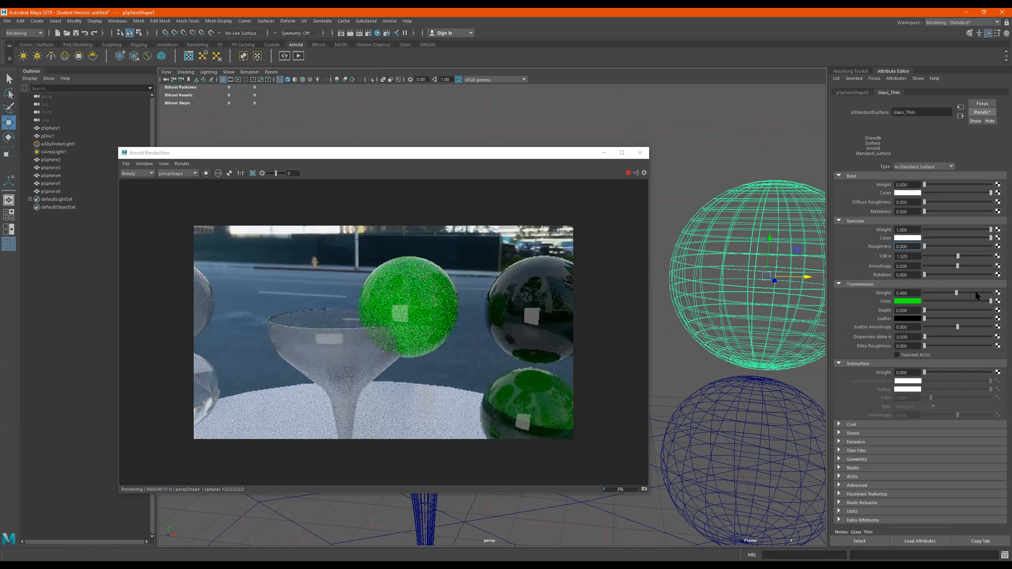
left_click(944, 293)
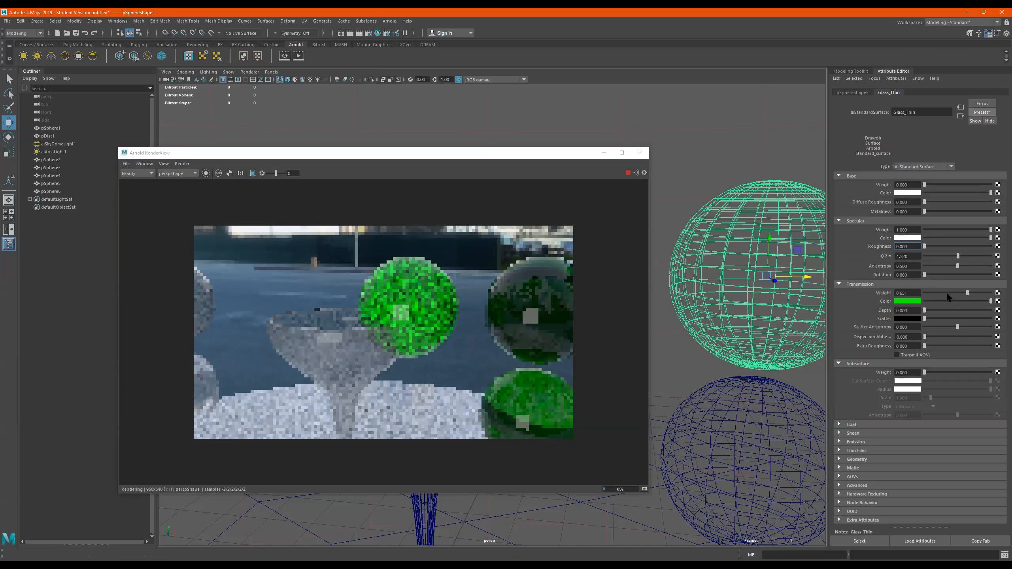
left_click(947, 292)
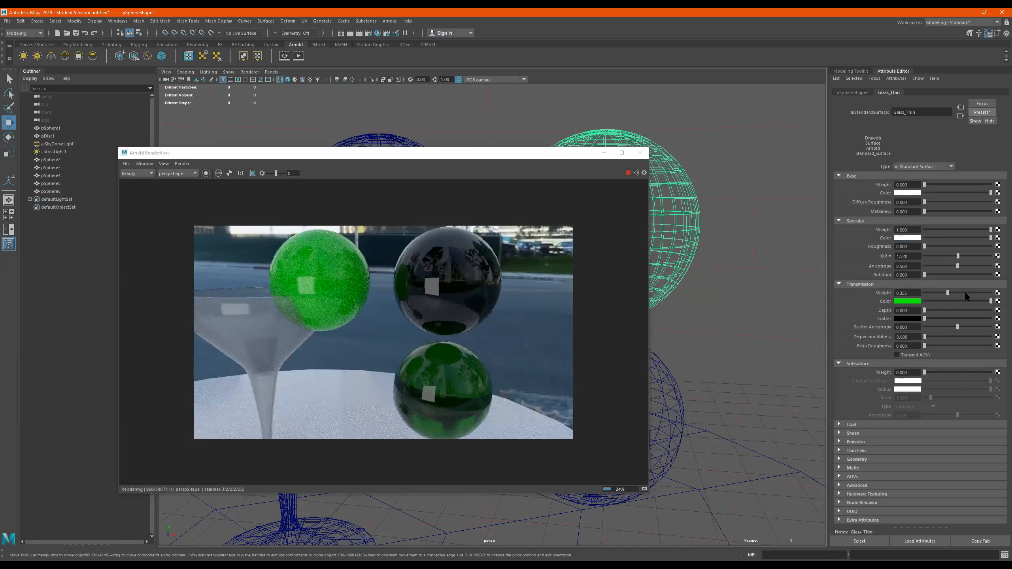
left_click_drag(966, 293, 991, 293)
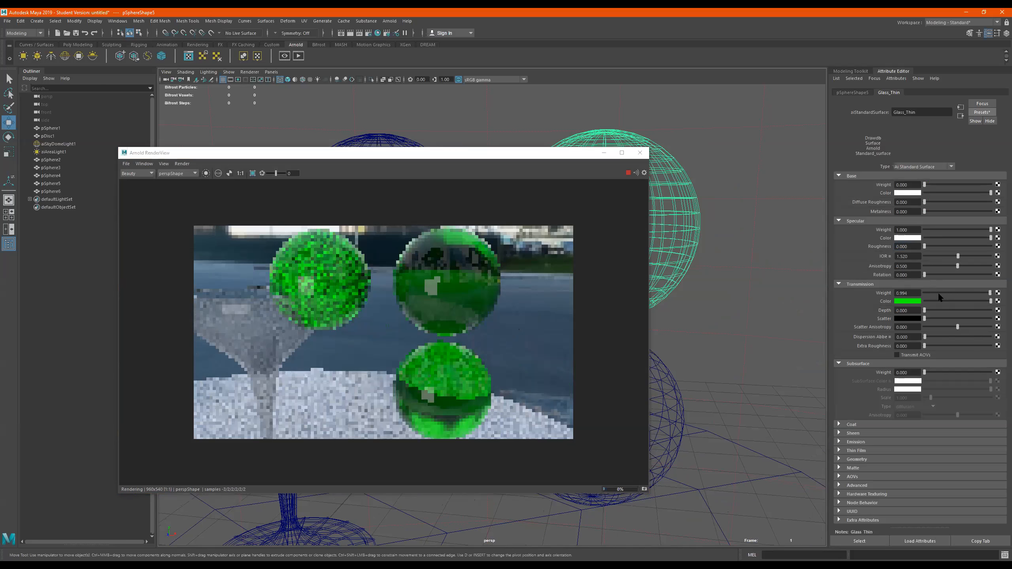
left_click(975, 293)
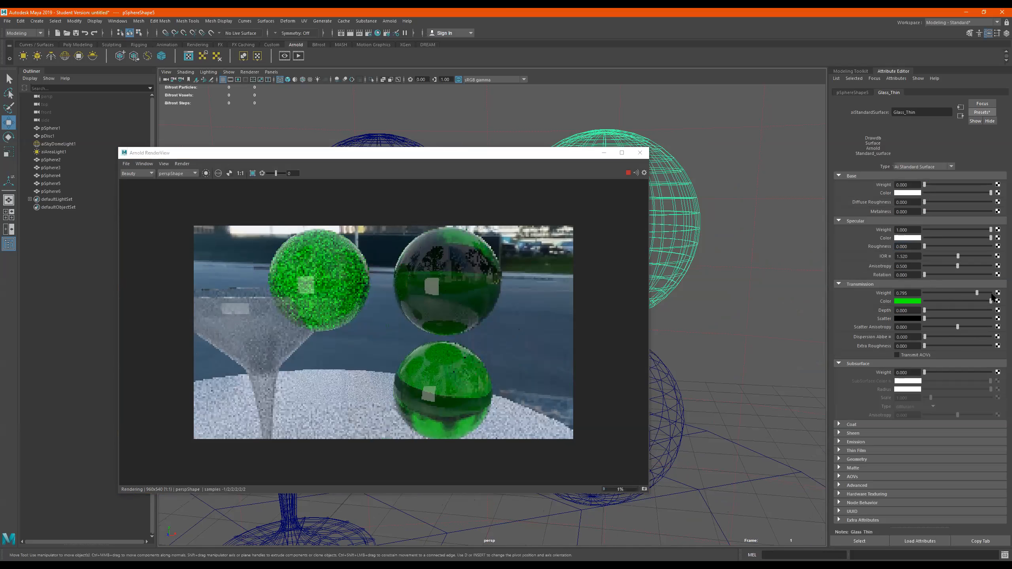
left_click(991, 293)
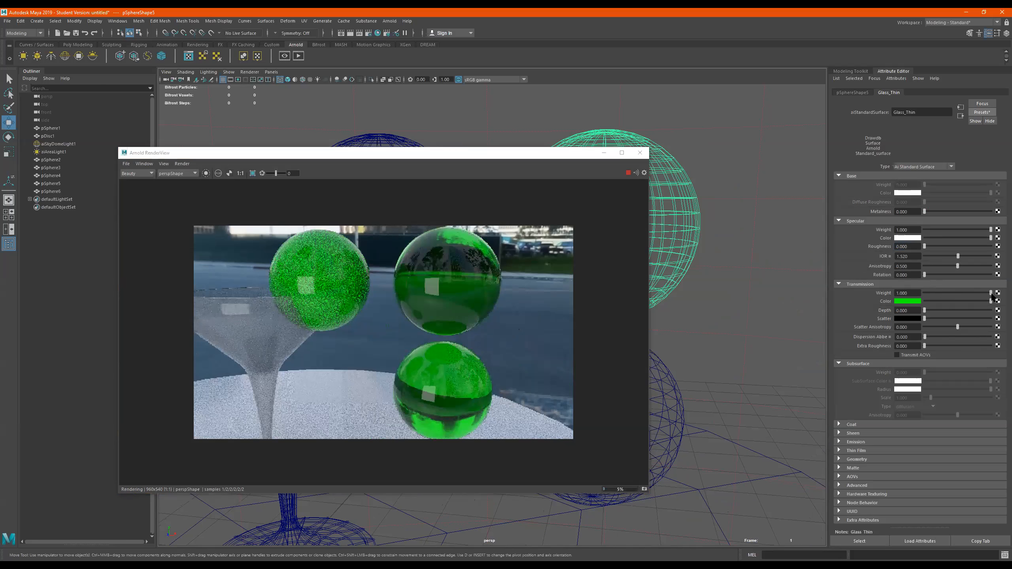
left_click(915, 302)
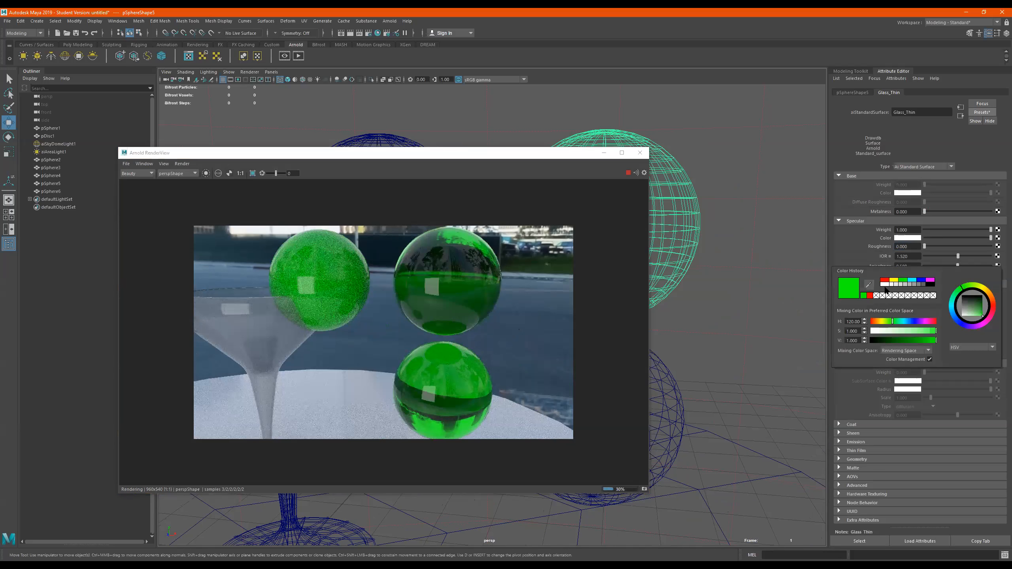
left_click(906, 195)
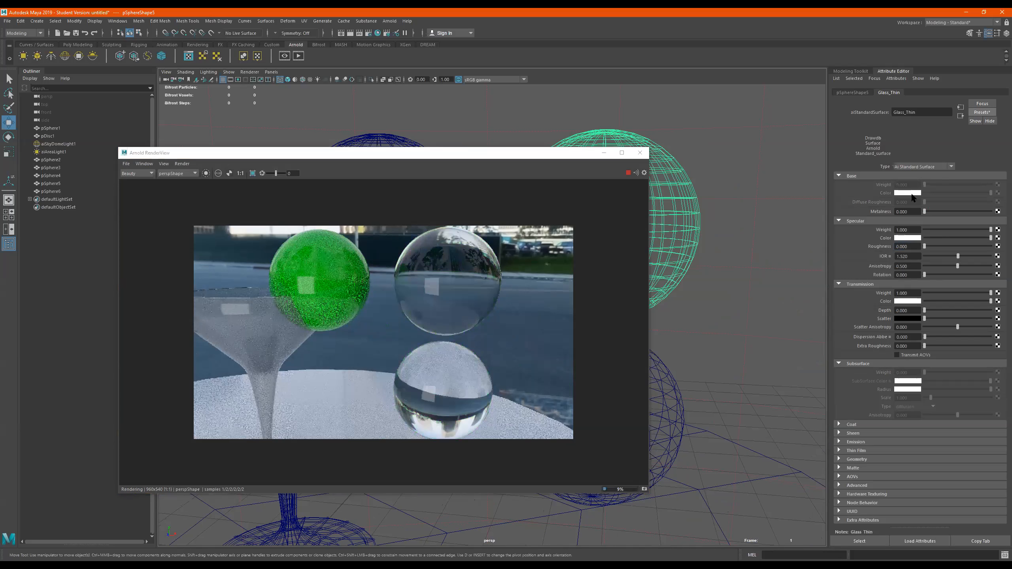
- Try red as the Glass_Thin material's specular color and change it to yellow
left_click(903, 238)
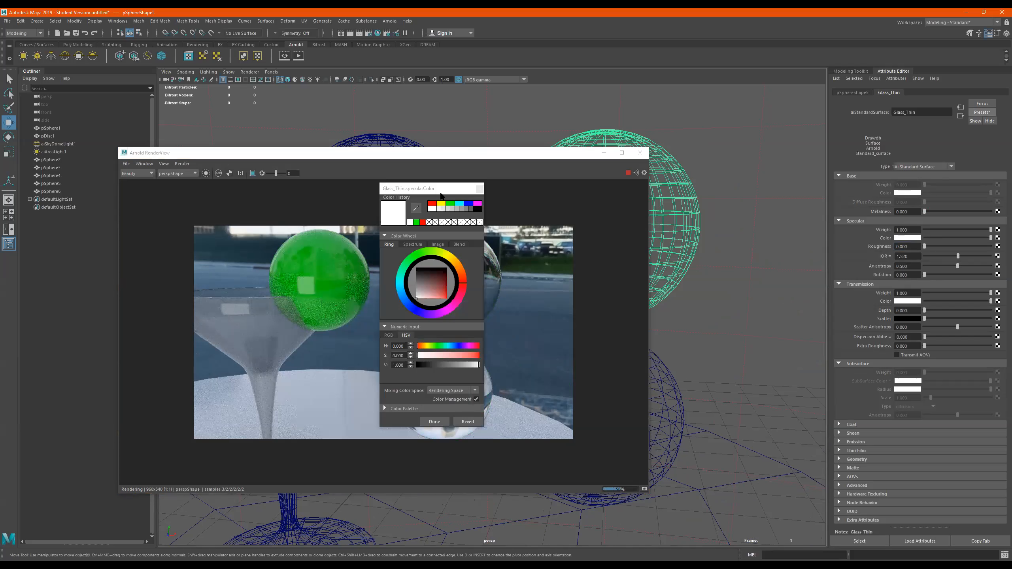
left_click_drag(441, 195, 716, 187)
left_click(715, 187)
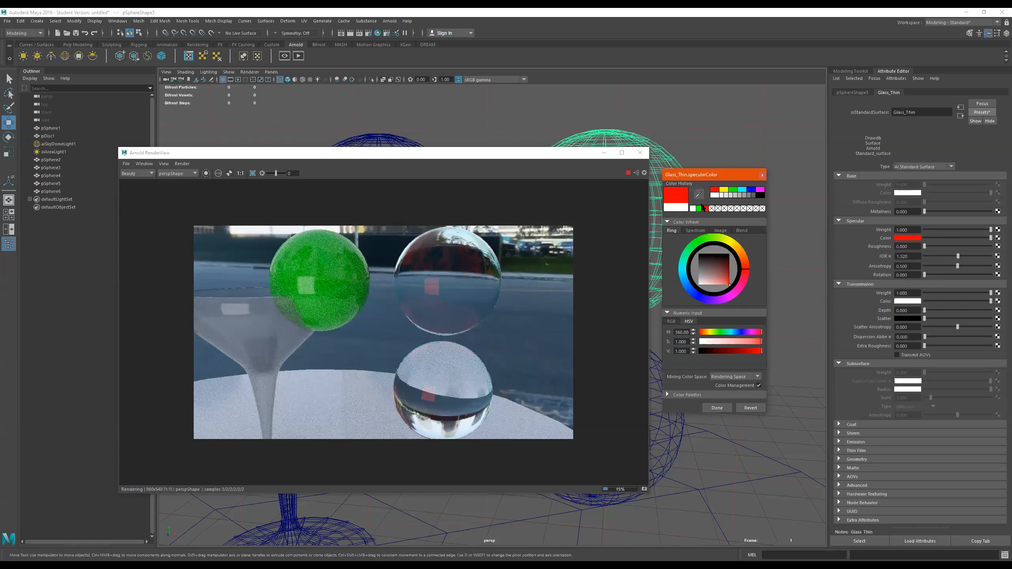
left_click(723, 191)
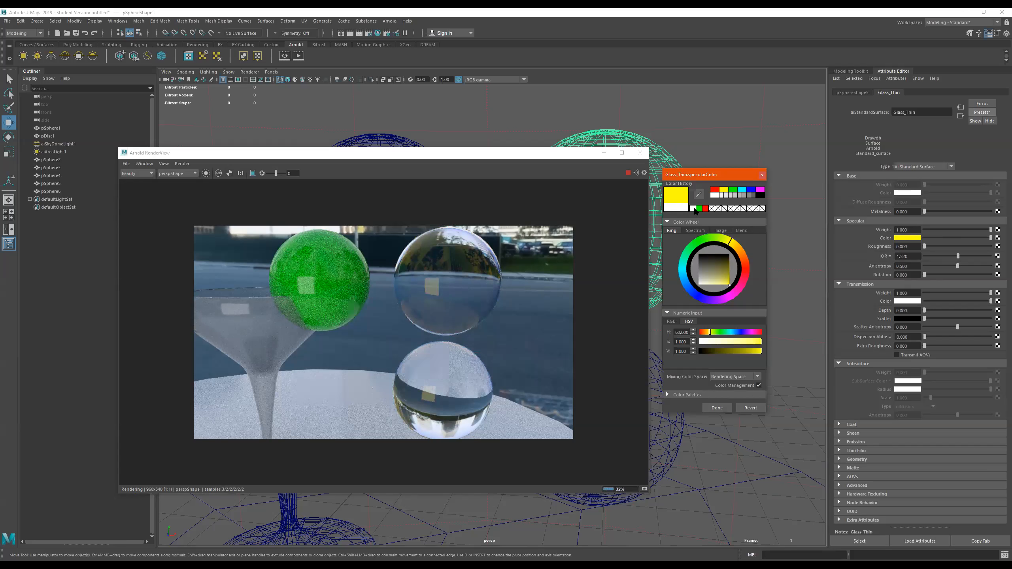
- Try green, blue and magenta as the Glass_Thin material's specular color and return it to white
left_click(725, 191)
left_click(733, 191)
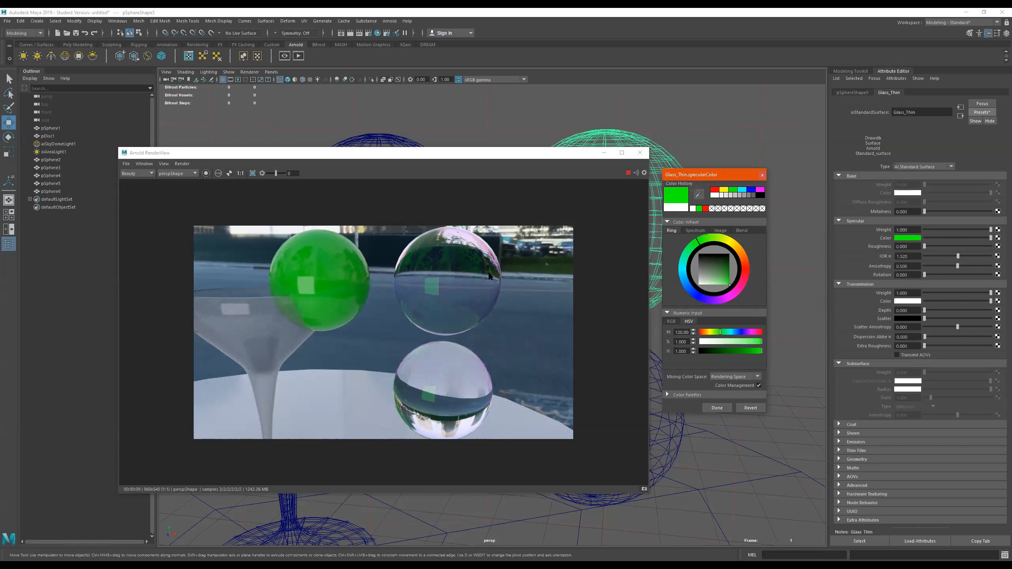
left_click(751, 190)
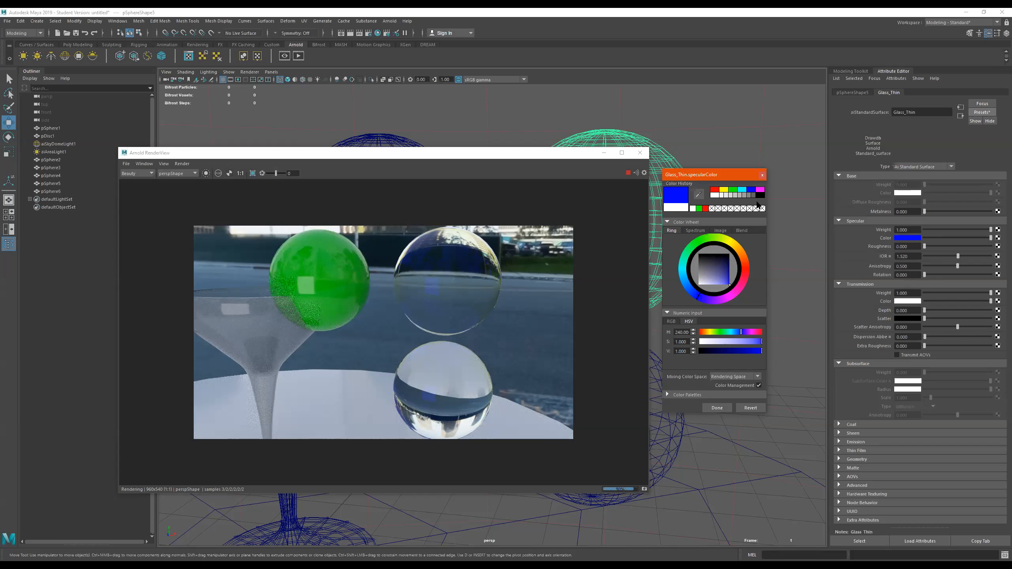
left_click(760, 189)
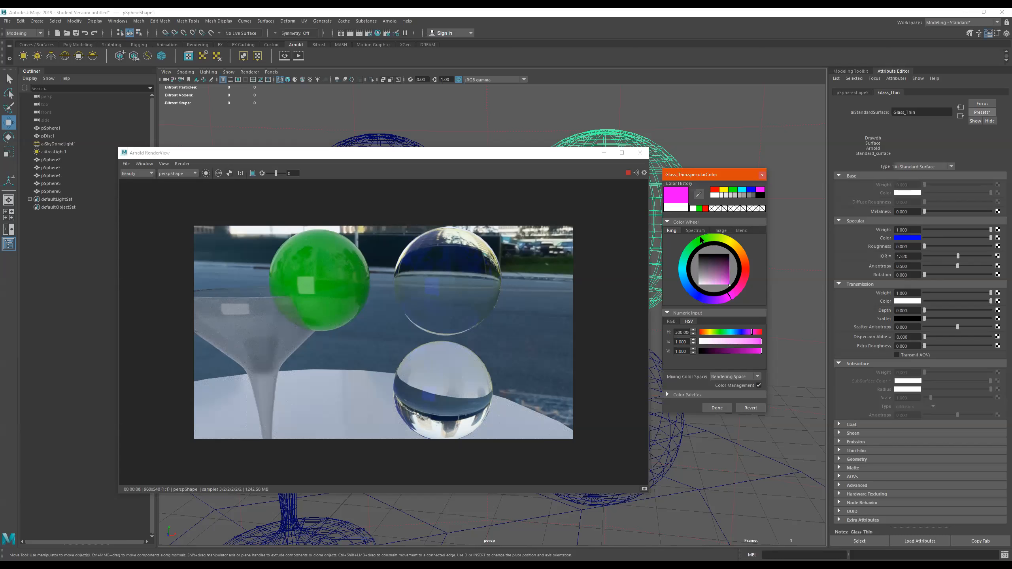
left_click(693, 208)
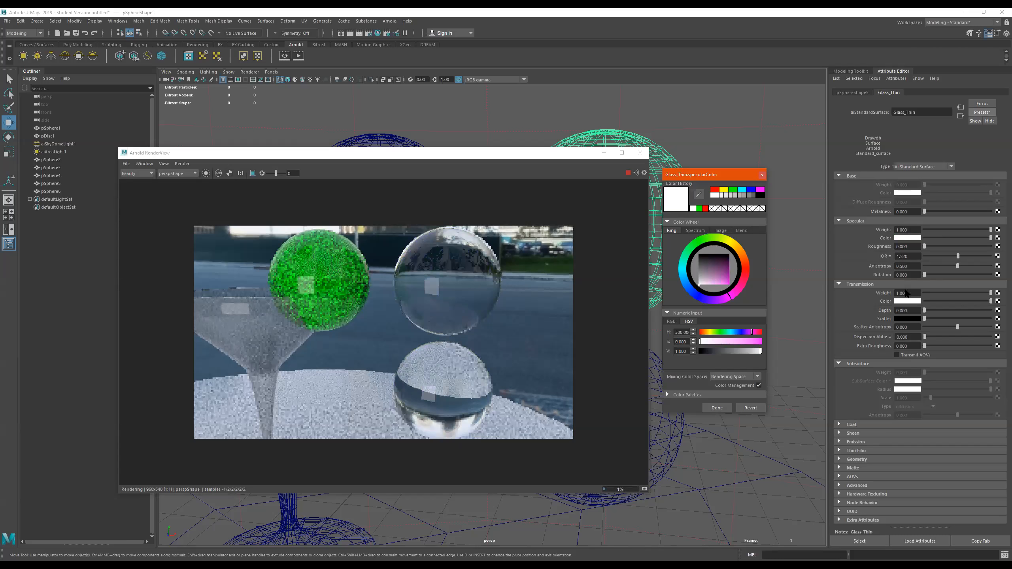
left_click(914, 305)
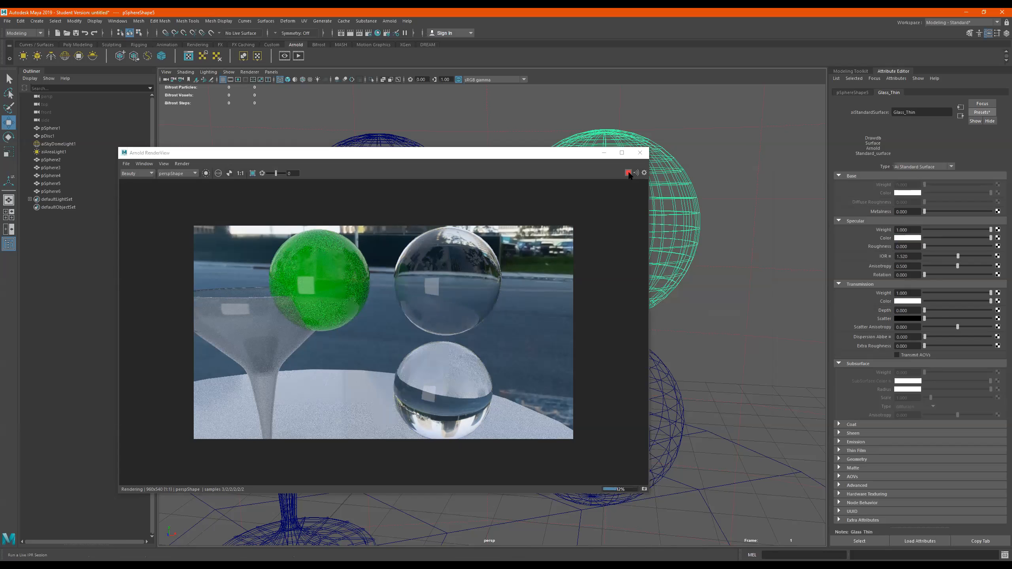
- Close the render view and create a polygon torus around the glass's stem with radius 1 and section radius 0.1
left_click(638, 153)
scroll(545, 296, "down", 4)
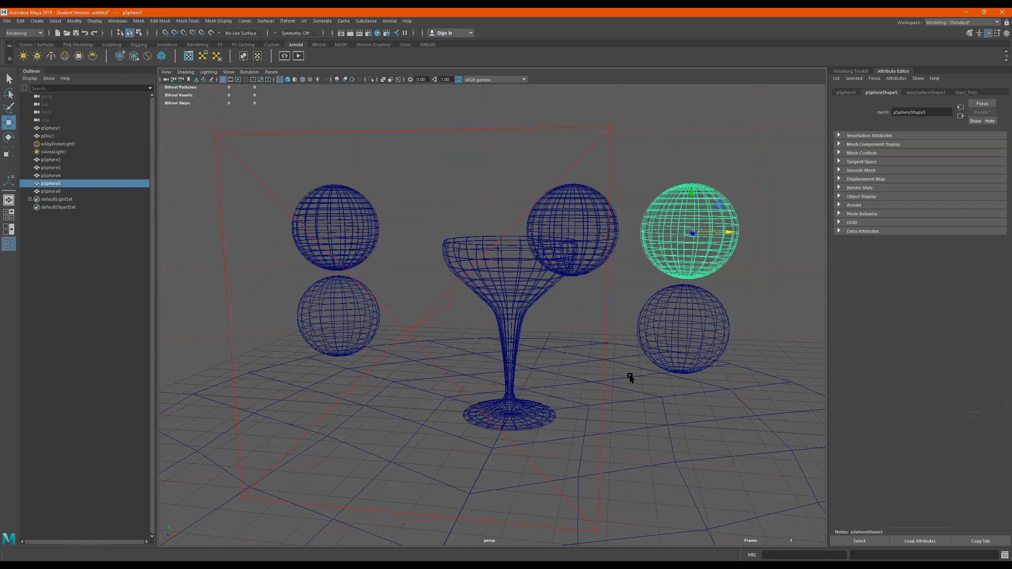
key("g")
left_click_drag(514, 362, 592, 367, "alt")
left_click(911, 92)
double_click(913, 144)
type("2.5")
key("Return")
left_click_drag(920, 143, 756, 267, "ctrl")
mouse_move(917, 152)
left_mouse_down("ctrl")
mouse_move(864, 152)
mouse_move(917, 152)
left_mouse_up("ctrl")
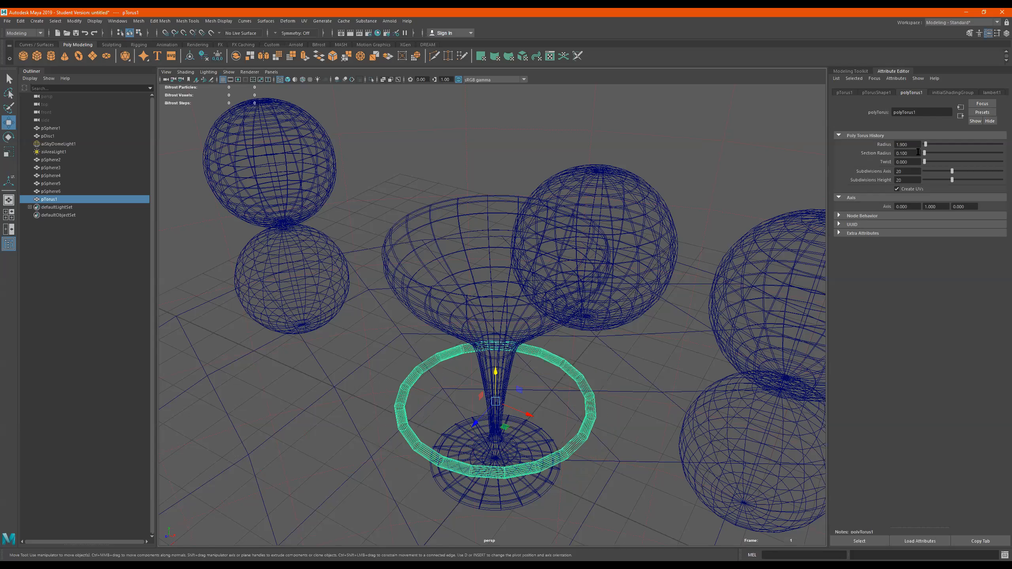
- Switch the viewport to shaded display and turn the torus into an Arnold mesh light
left_click_drag(565, 295, 524, 136, "alt")
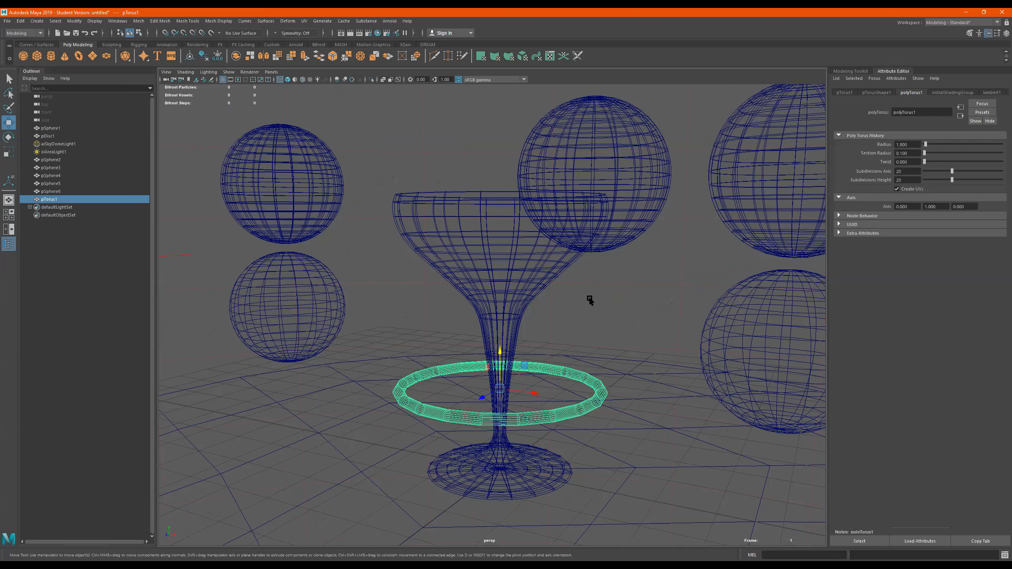
key("5")
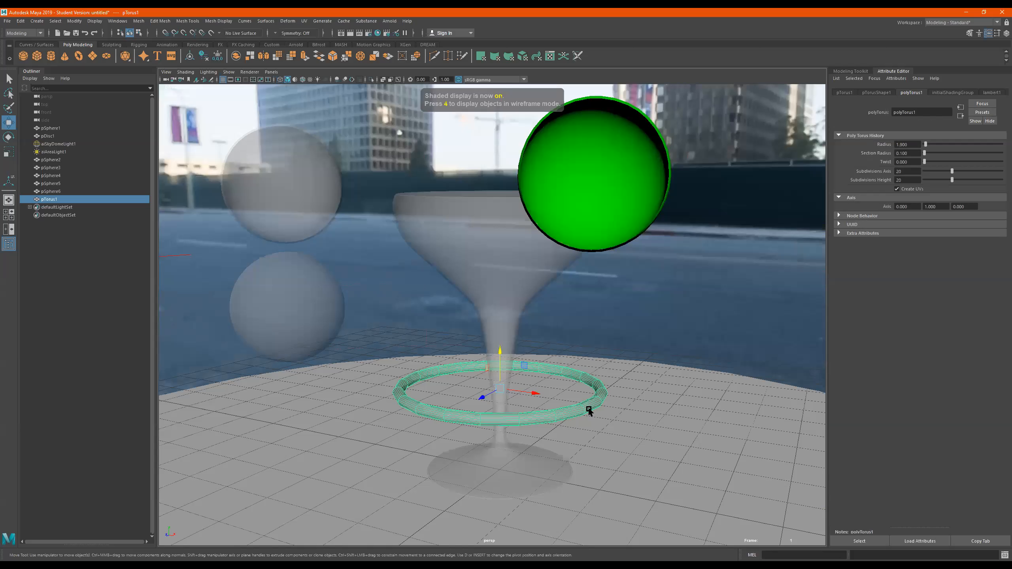
left_click(390, 21)
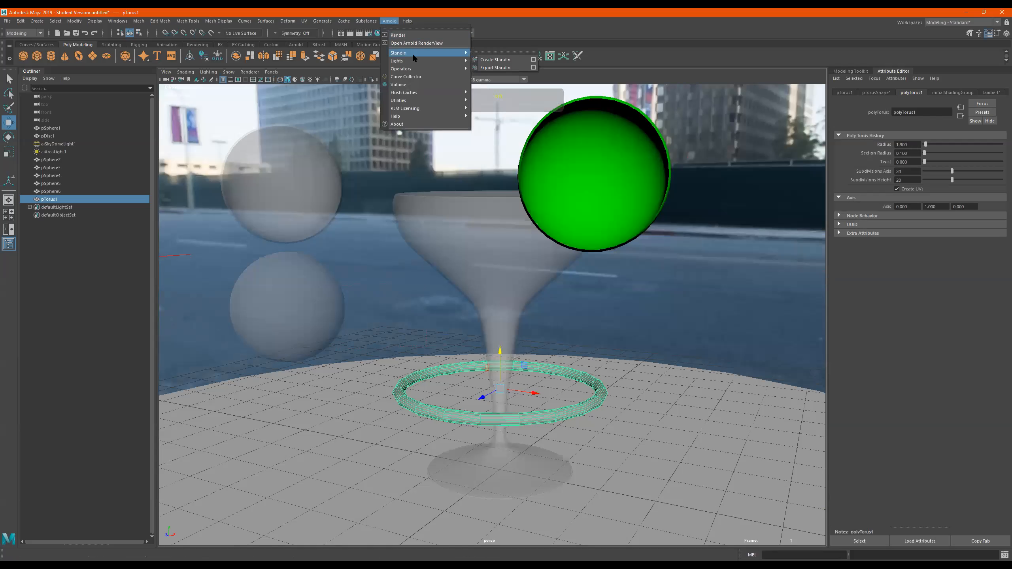
mouse_move(402, 61)
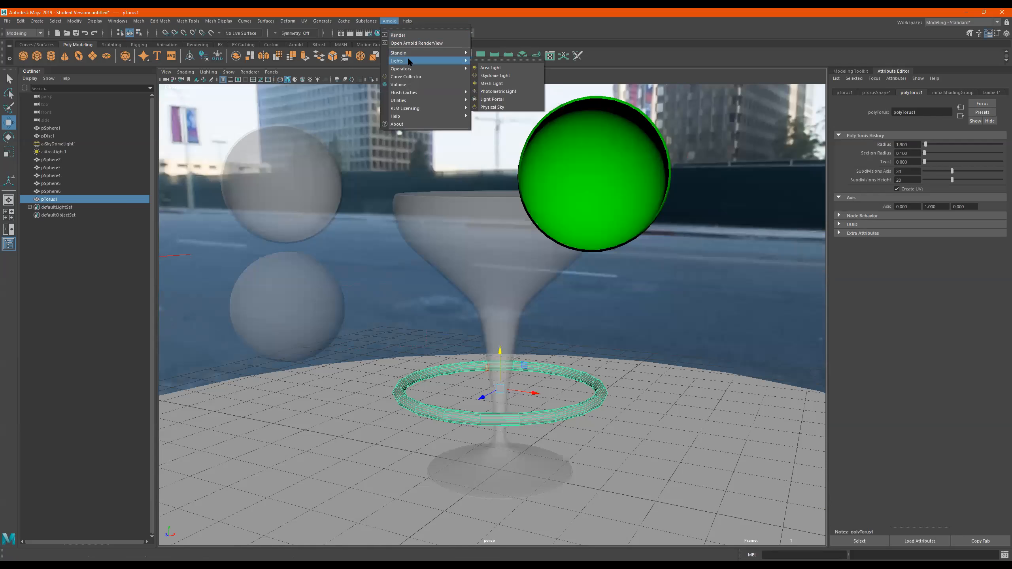
left_click(487, 79)
- Expand pTorus1 in the scene hierarchy and select its child light light_pTorus1 to show the mesh light's attributes
left_click(47, 199)
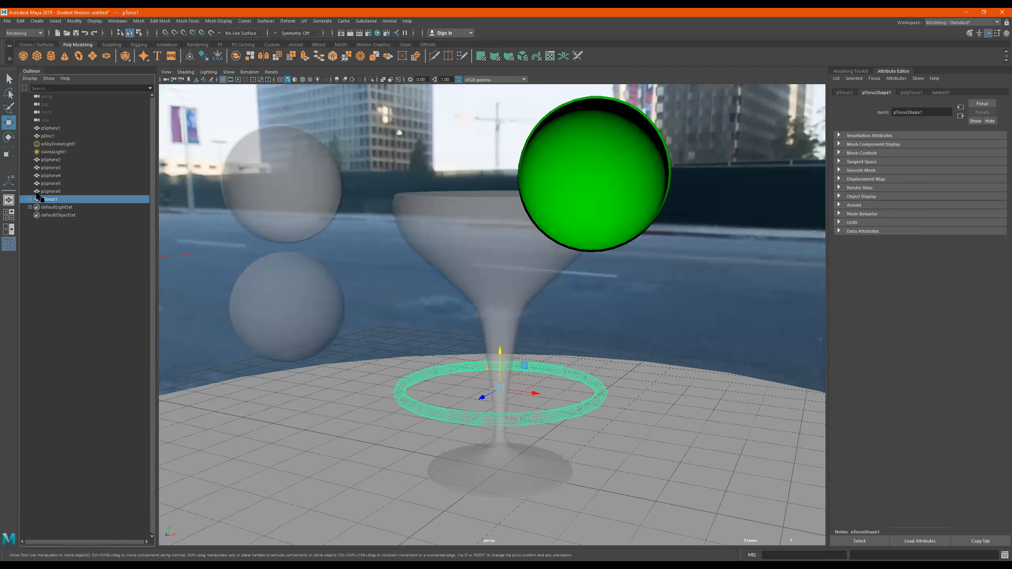
left_click(30, 199)
left_click(58, 207)
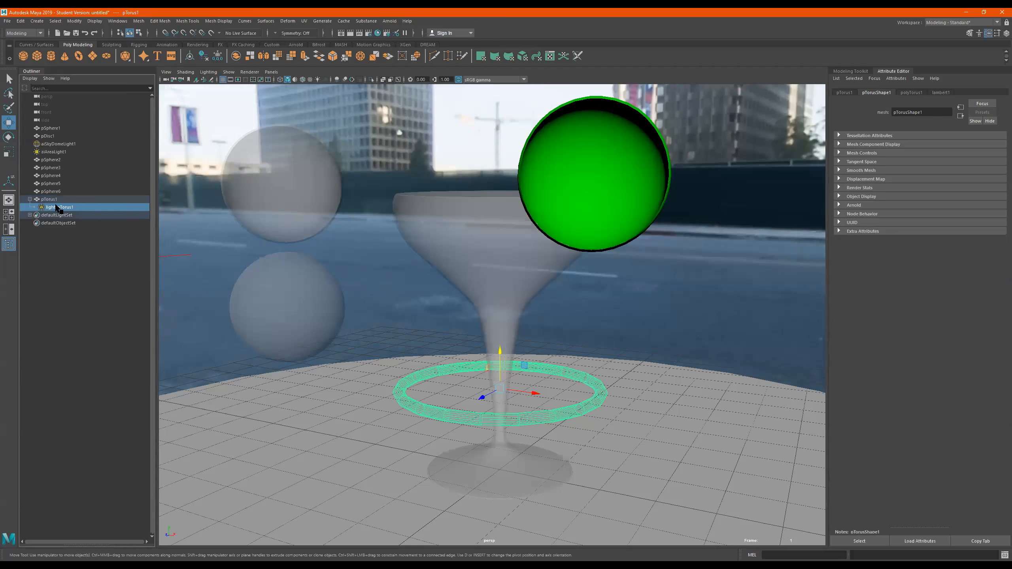
left_click(47, 199)
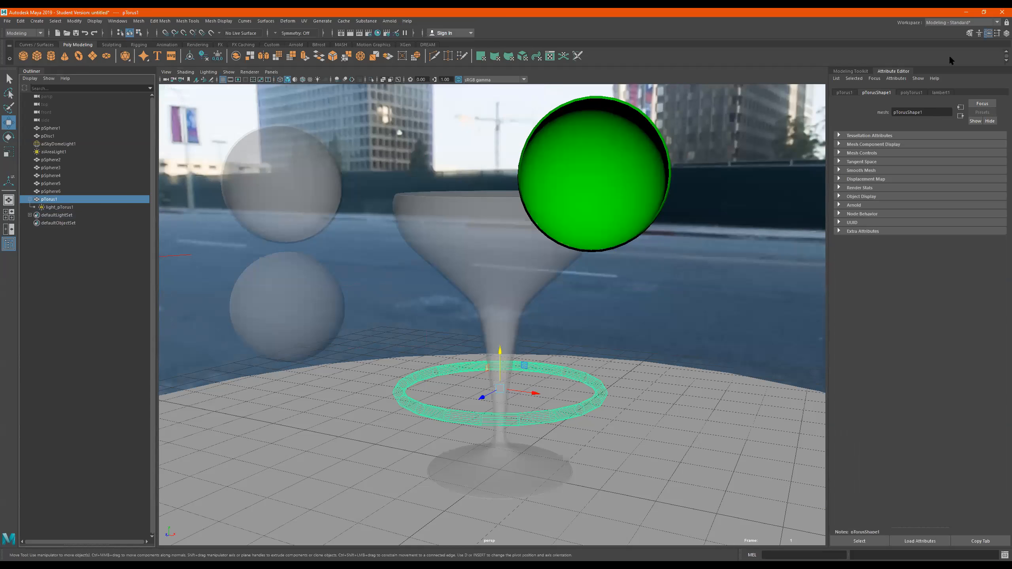
left_click(912, 92)
left_click(942, 93)
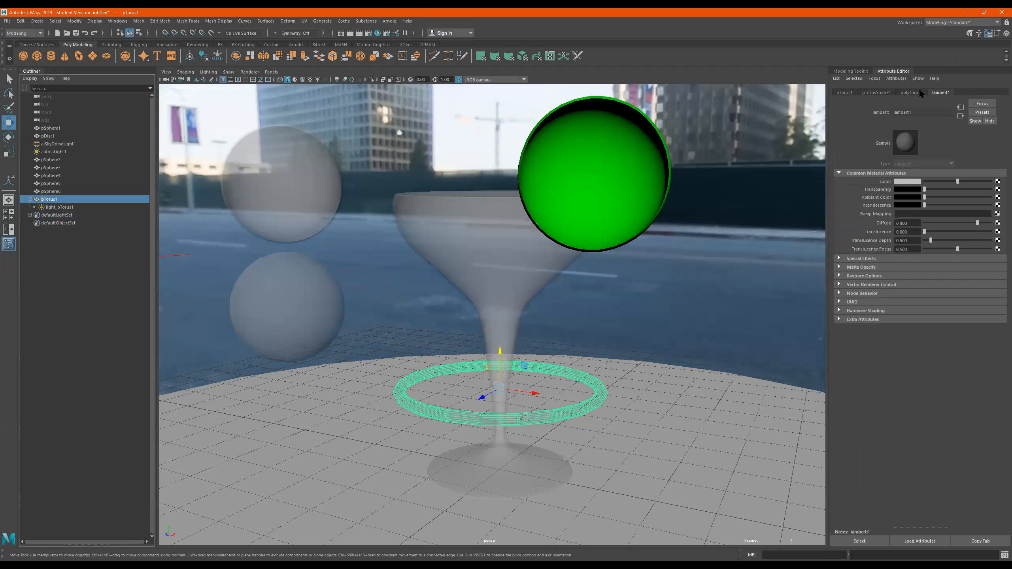
left_click(72, 208)
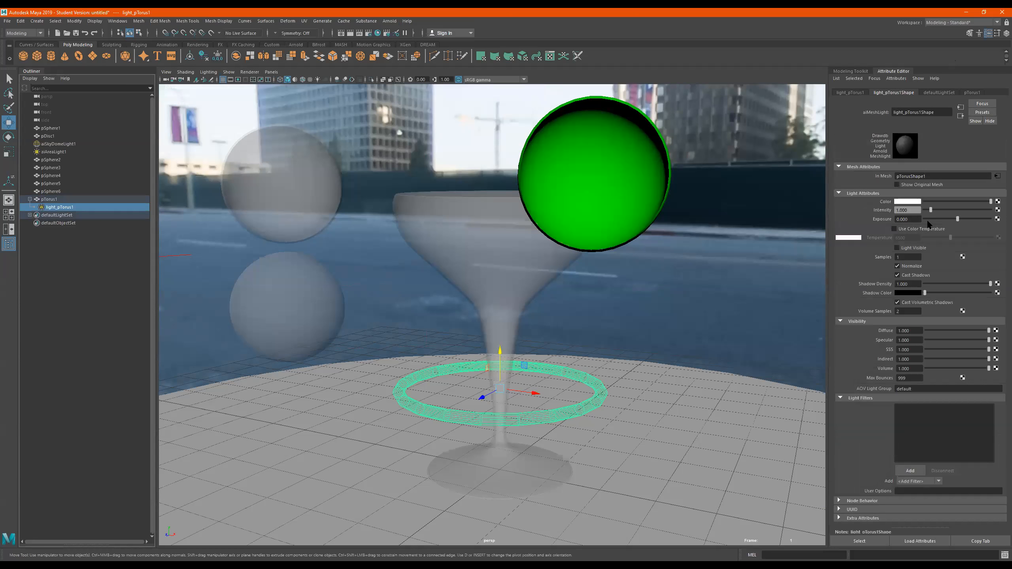
- Set the torus mesh light's exposure to 25 and start the live render in Arnold RenderView
left_click(296, 46)
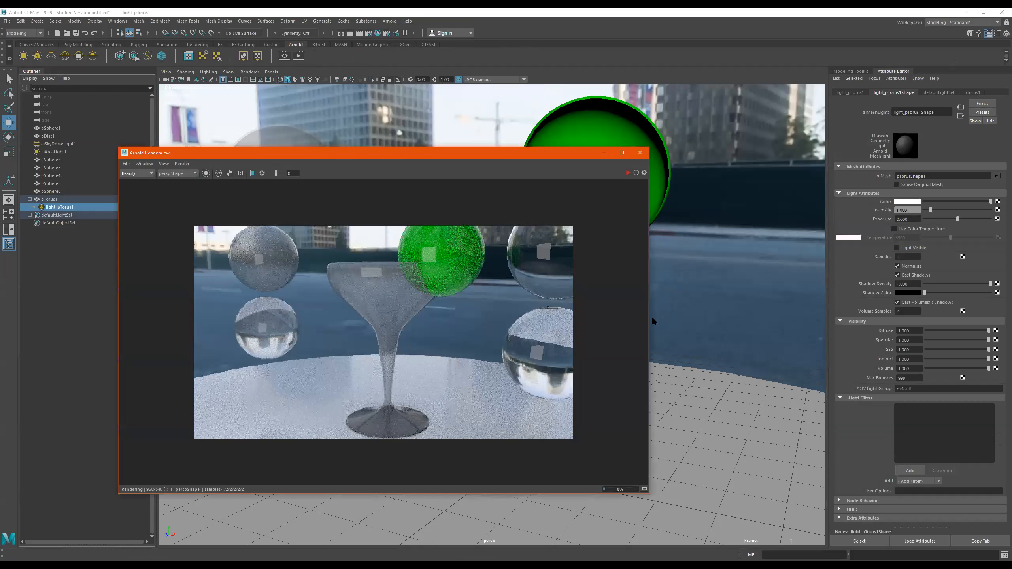
double_click(913, 219)
type("25")
key("Return")
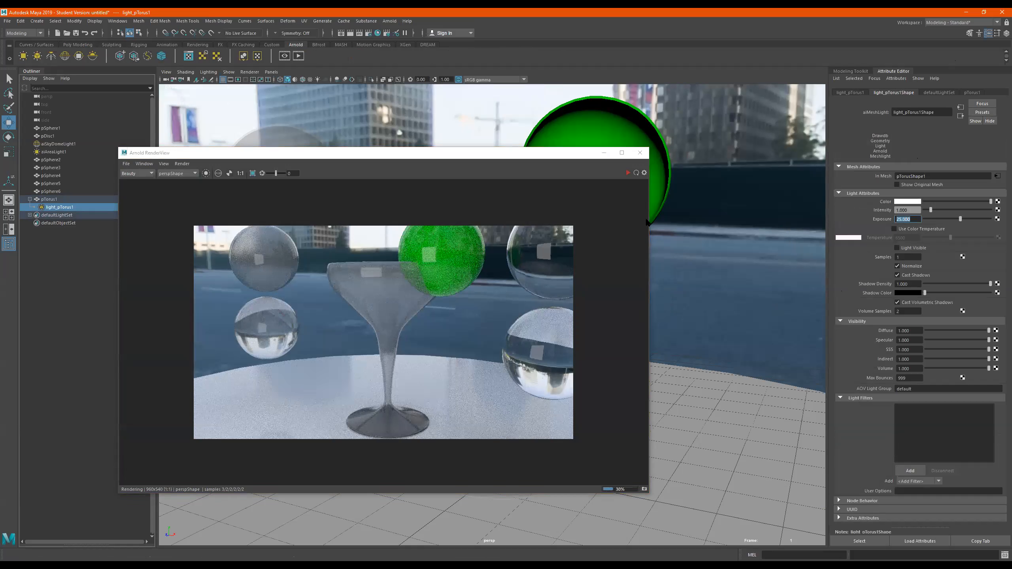
left_click(627, 173)
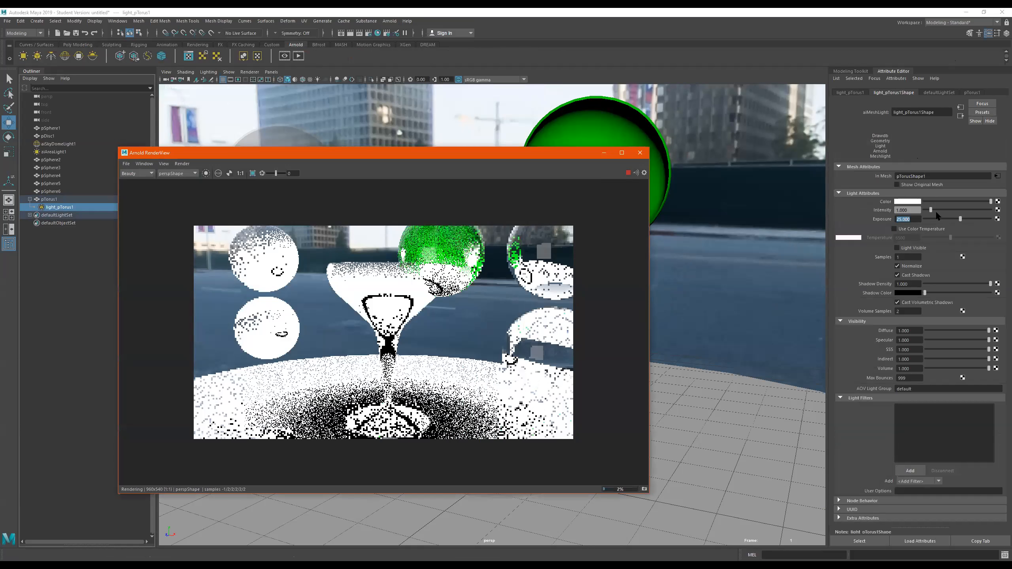
- Try an exposure of 15 for the torus mesh light and lower it to 6
double_click(914, 218)
type("15")
key("Return")
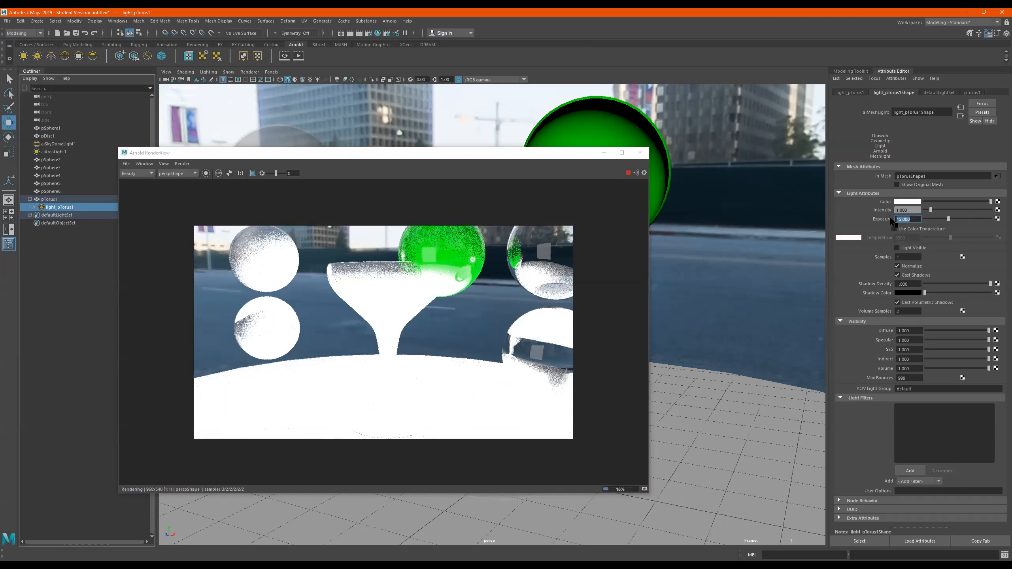
type("6")
key("Return")
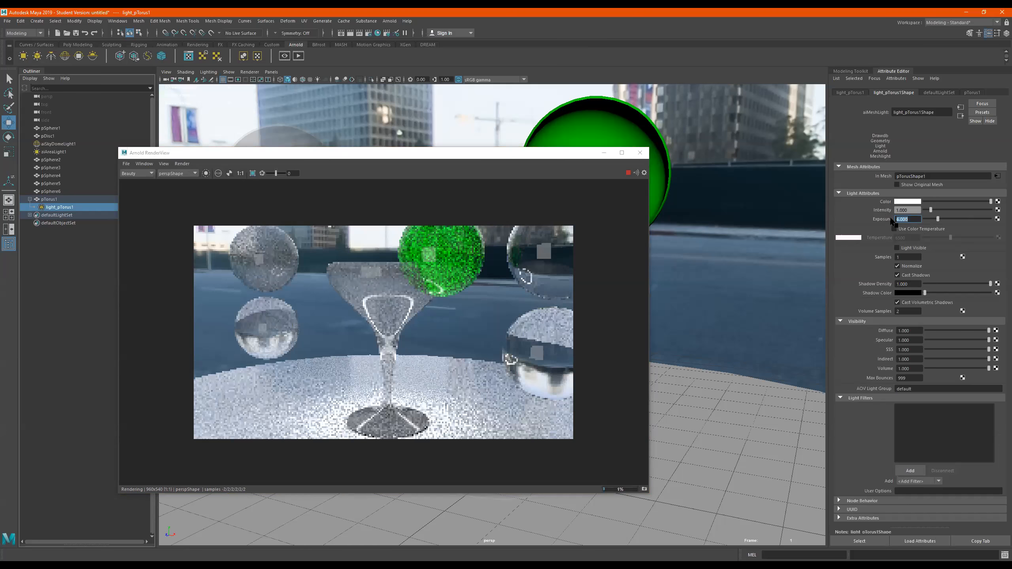
- Make the torus mesh light visible in the render and set its exposure to 3
left_click(913, 248)
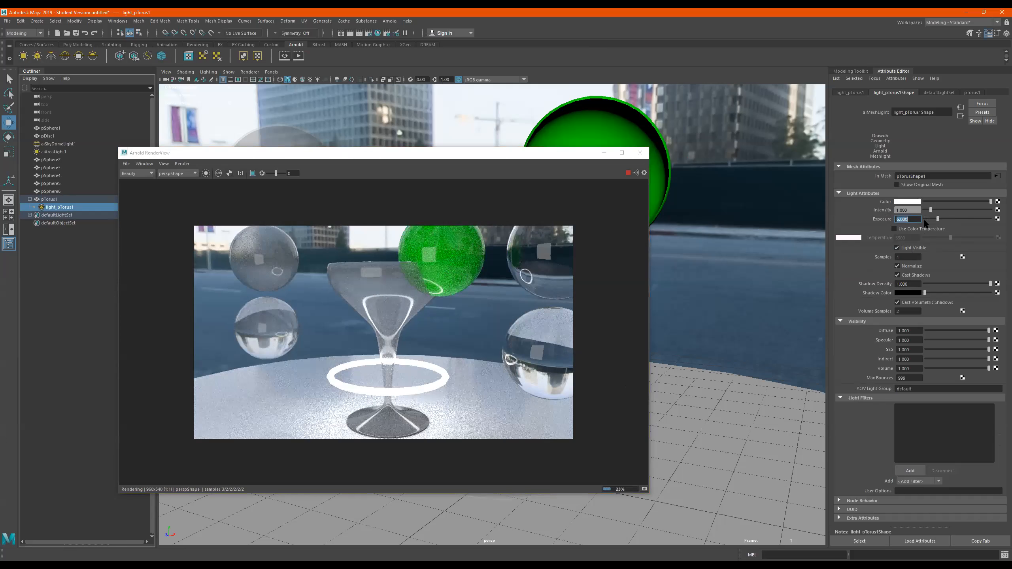
type("3")
key("Return")
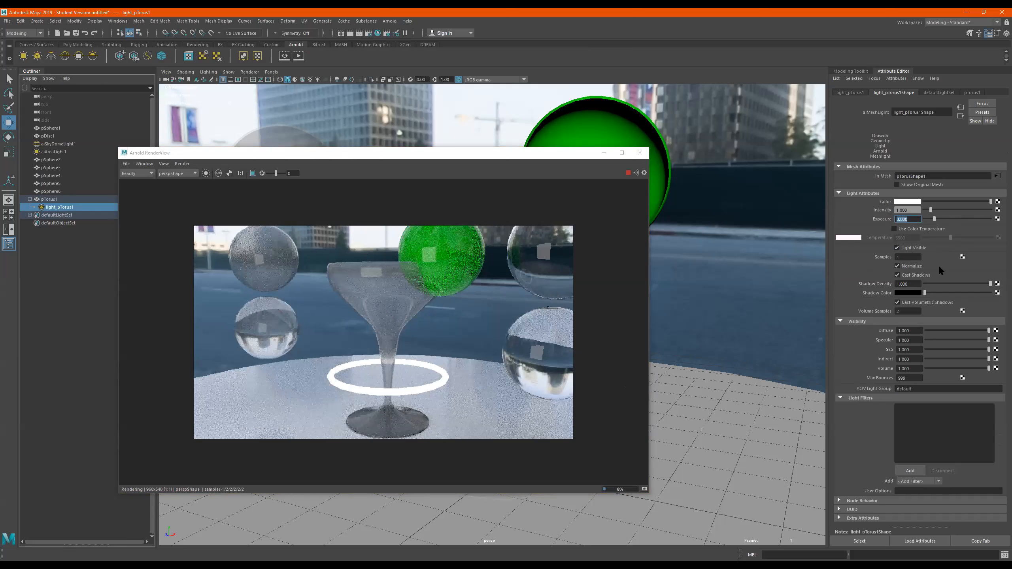
- Enable color temperature on the torus light at 3104 and switch on Show Original Mesh, comparing the render with it off
left_click(918, 229)
left_click_drag(939, 238, 932, 239)
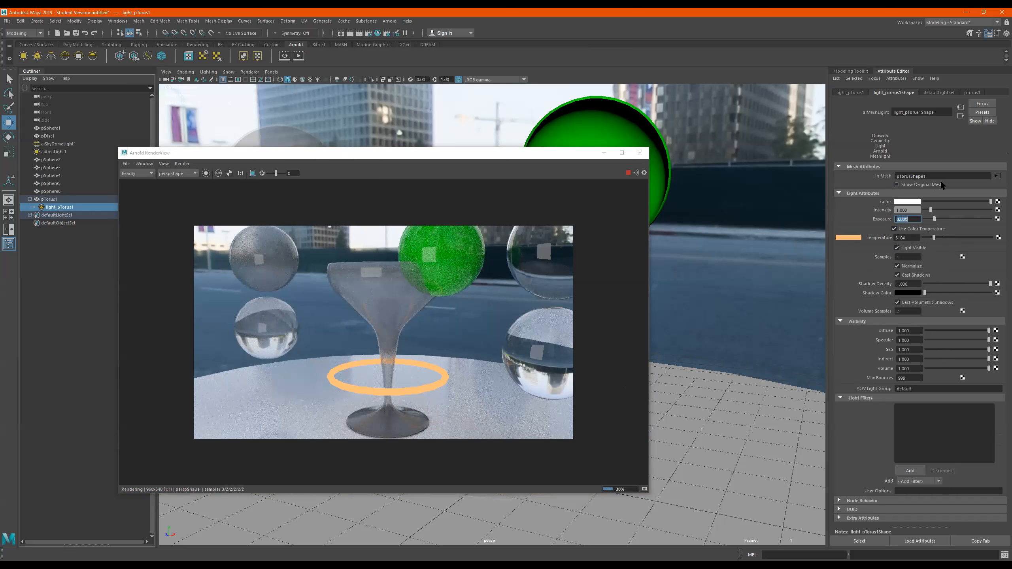
left_click(931, 185)
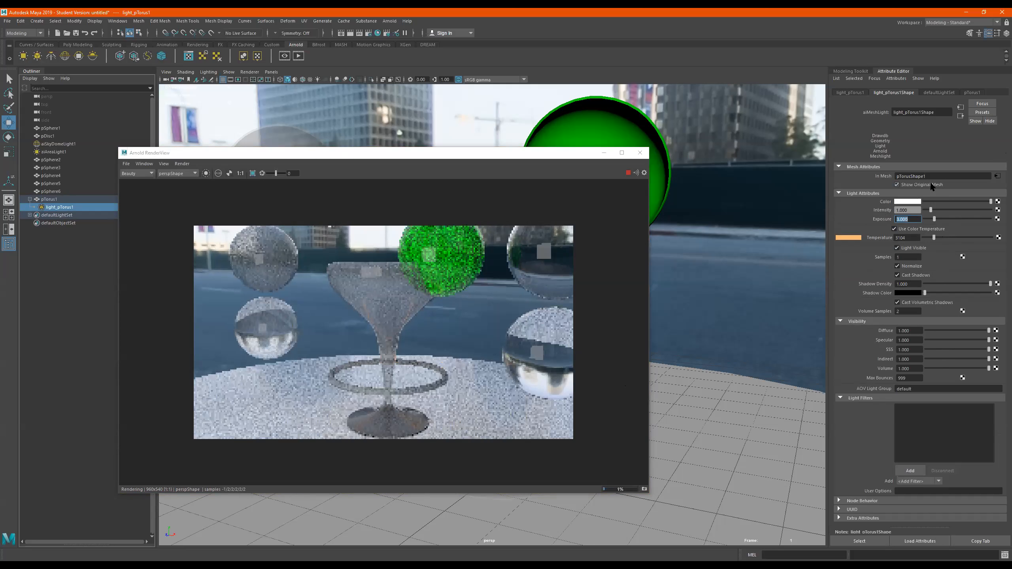
left_click(906, 185)
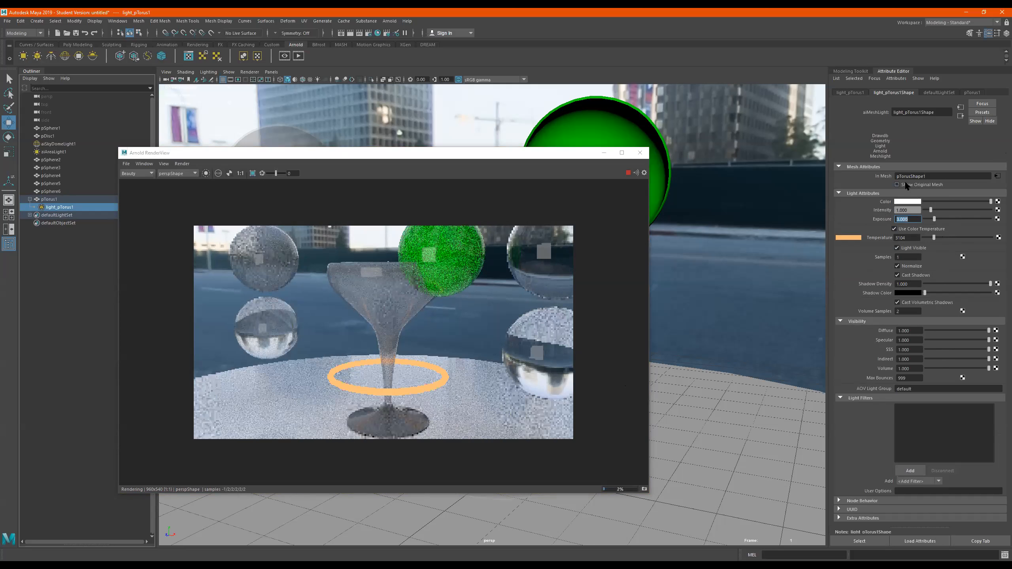
left_click(906, 185)
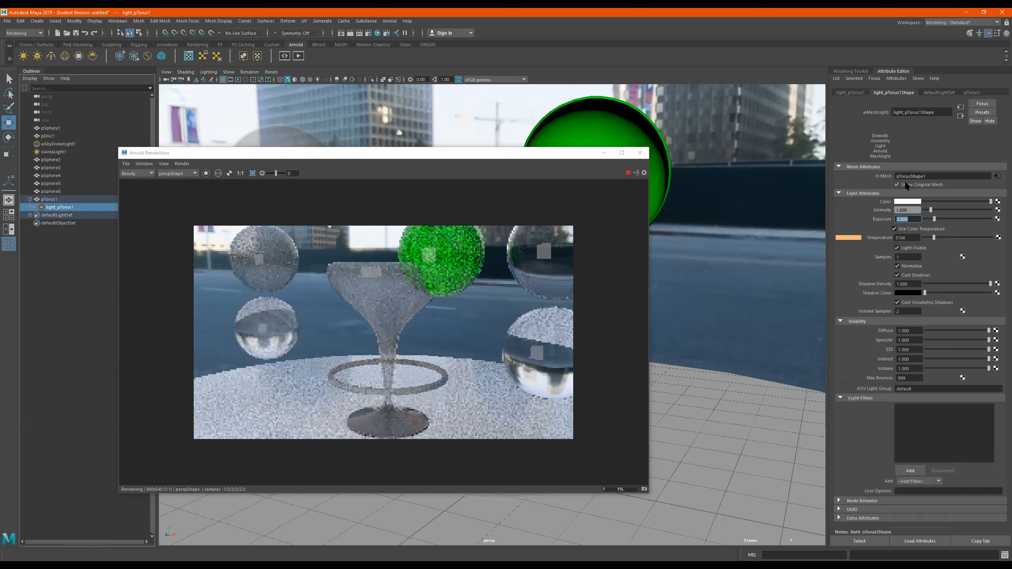
- Turn off the torus light's color temperature and raise its exposure to about 8.08
left_click(911, 249)
key("ctrl+z")
left_click(915, 229)
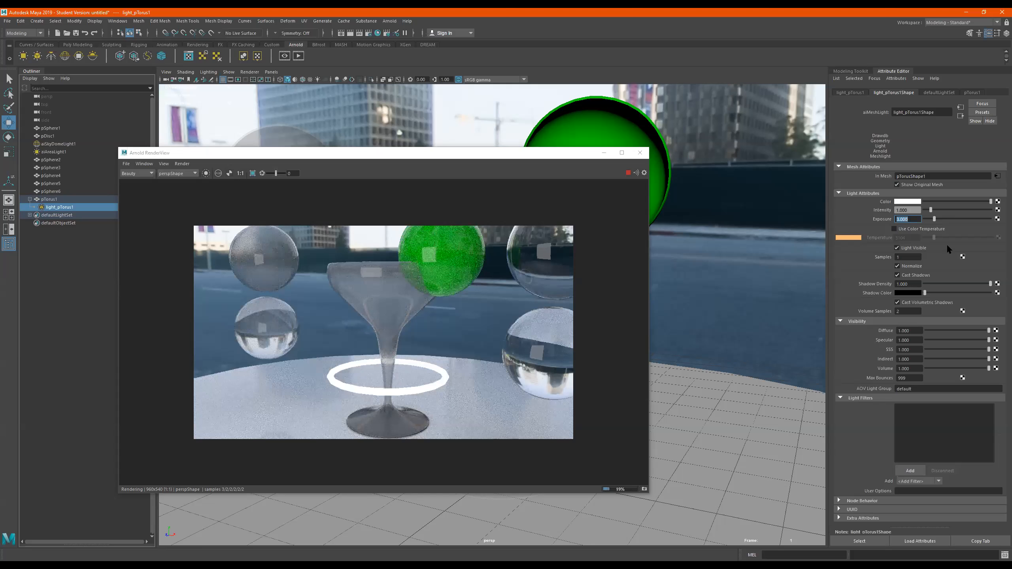
left_click_drag(935, 219, 941, 222)
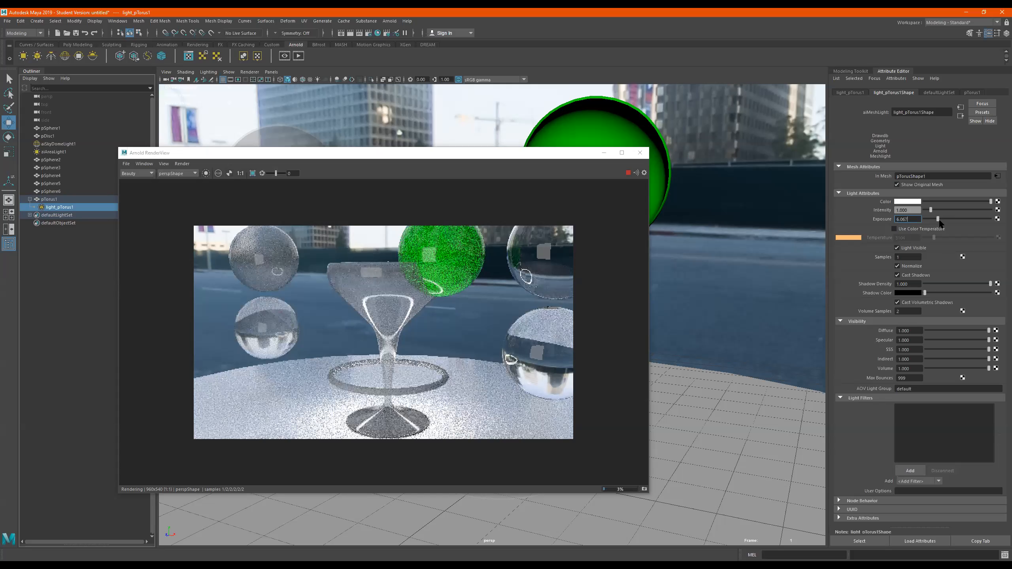
left_click(914, 229)
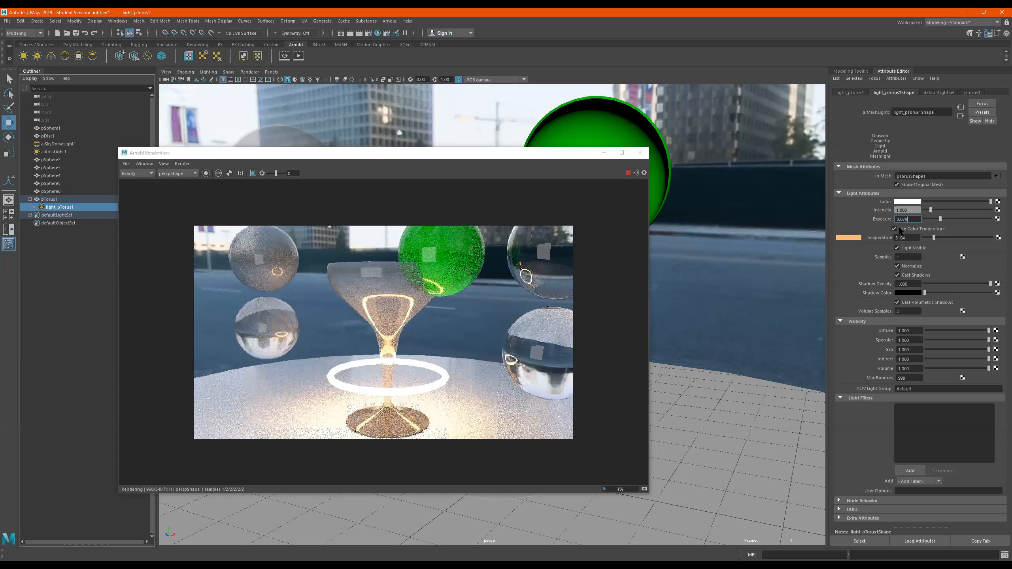
key("ctrl+z")
- Change the torus light's color to magenta and reduce its exposure to about 4
left_click(913, 201)
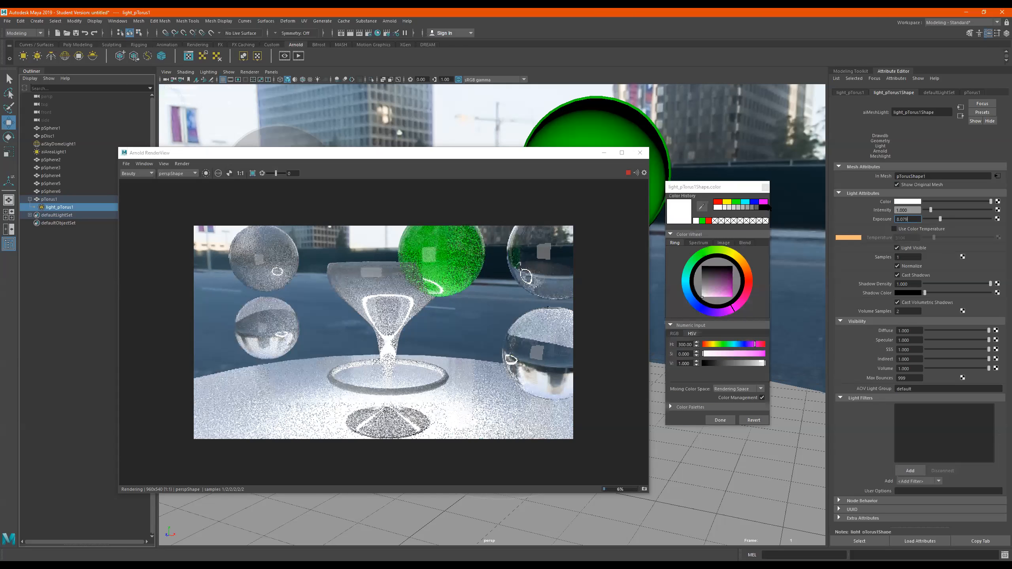
left_click(753, 356)
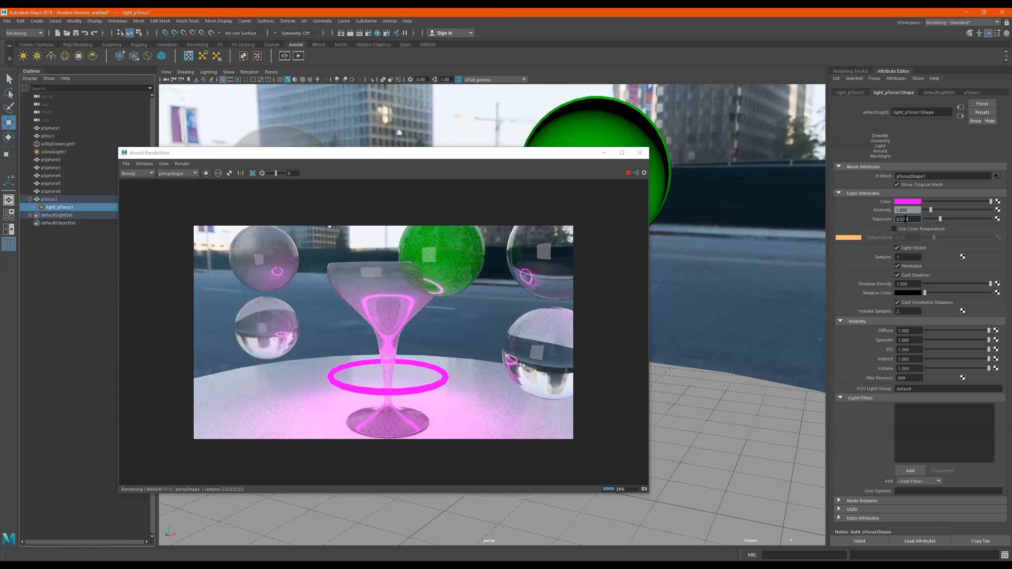
left_click_drag(938, 222, 937, 222)
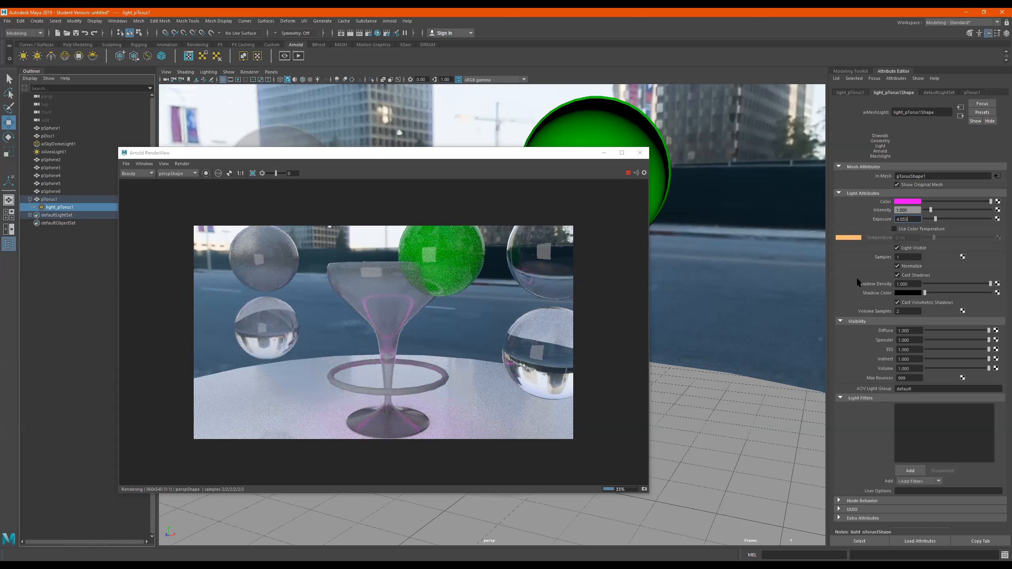
- Pick the stemmed glass in the render to display its Glass material and shape attributes
left_click(391, 268)
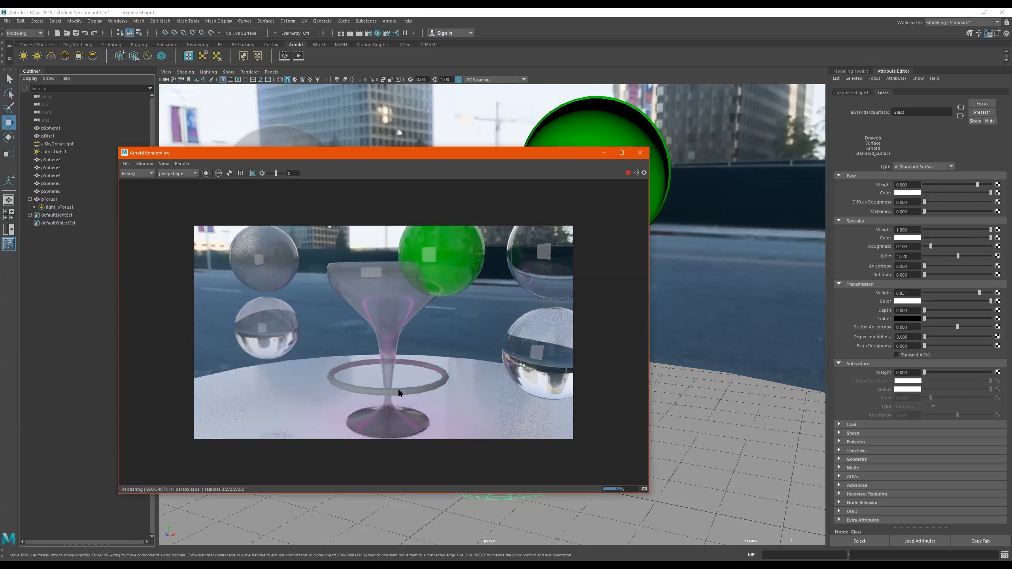
left_click(386, 287)
left_click(306, 248)
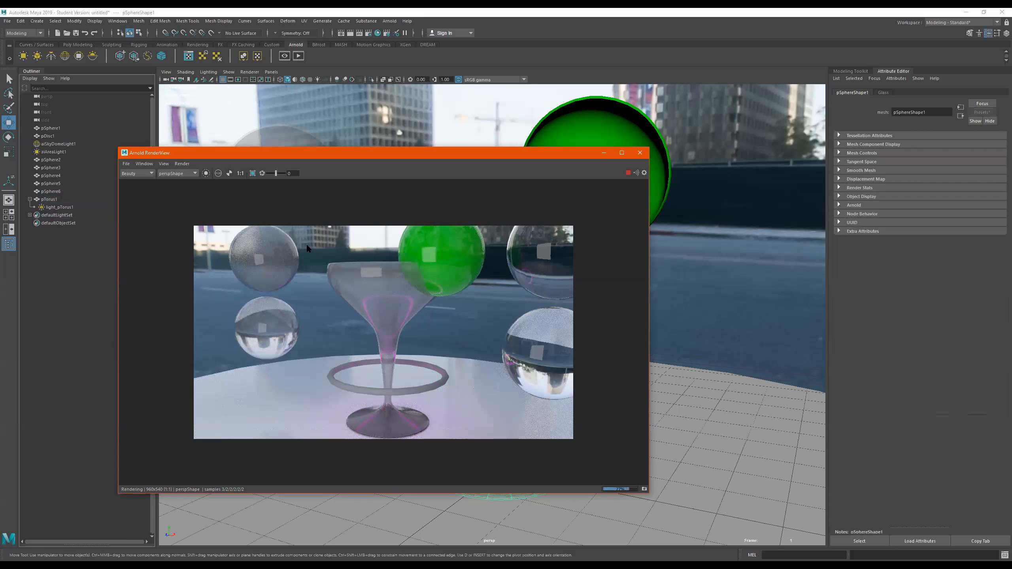